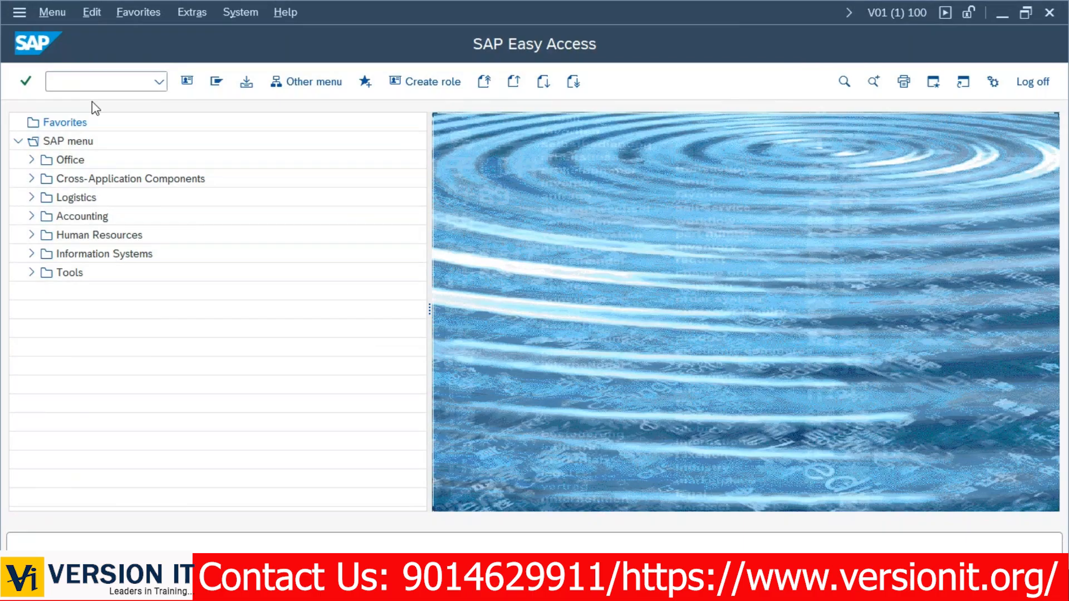
In SU01, display a user's assigned profiles, select SAP_NEW, then return to Easy Access.
click(83, 82)
text(su01)
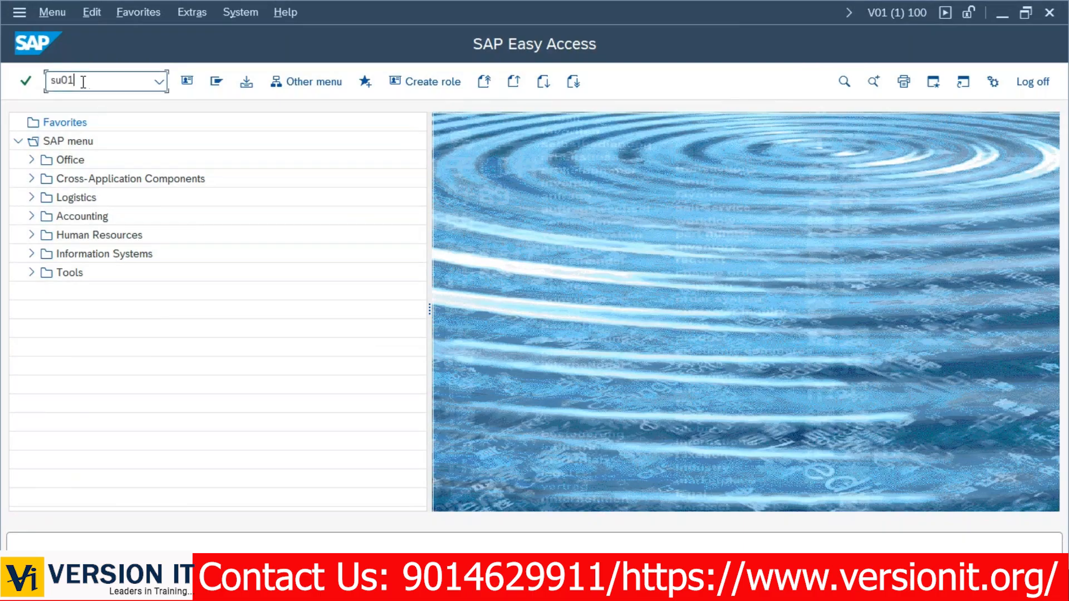
key(Return)
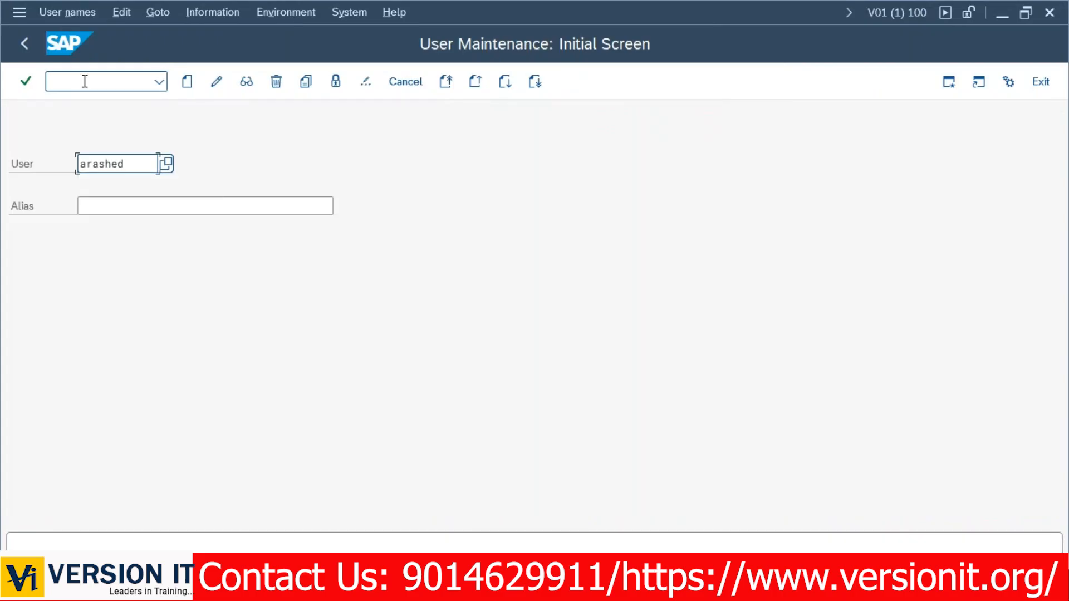
click(246, 82)
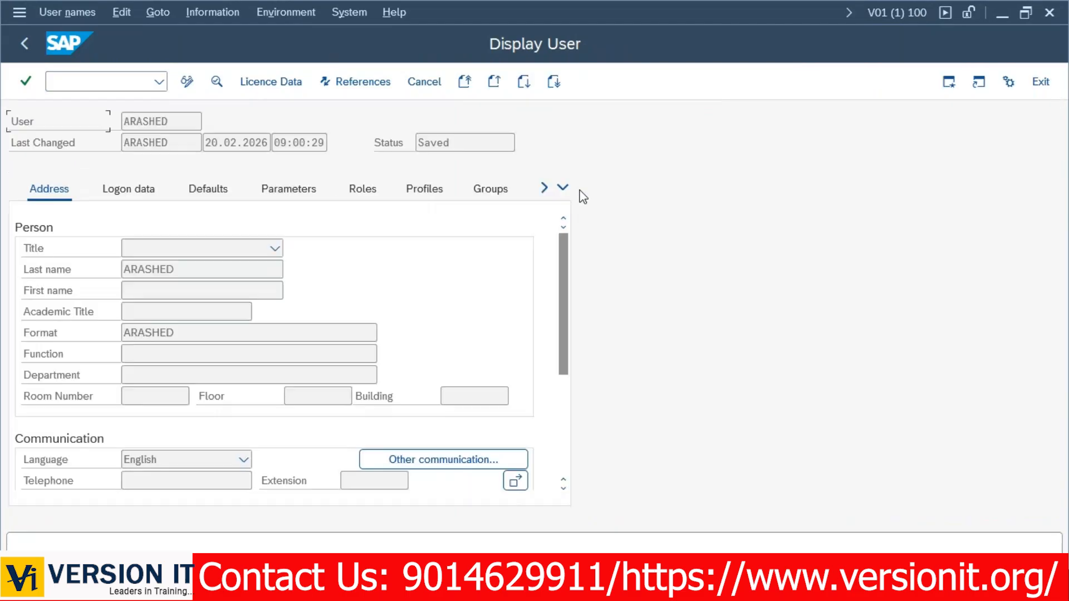
click(425, 190)
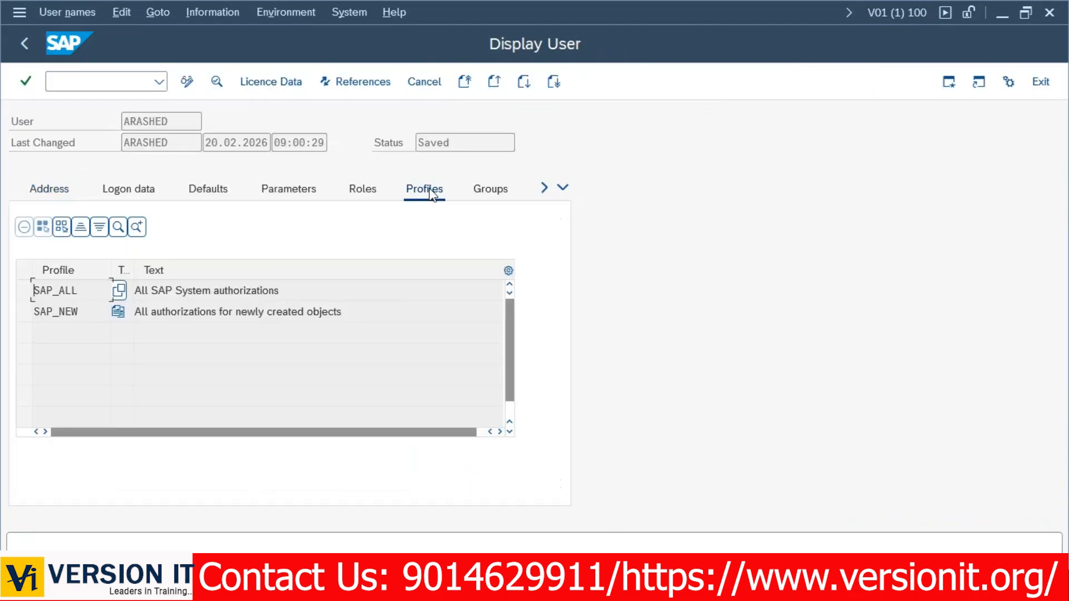
click(74, 310)
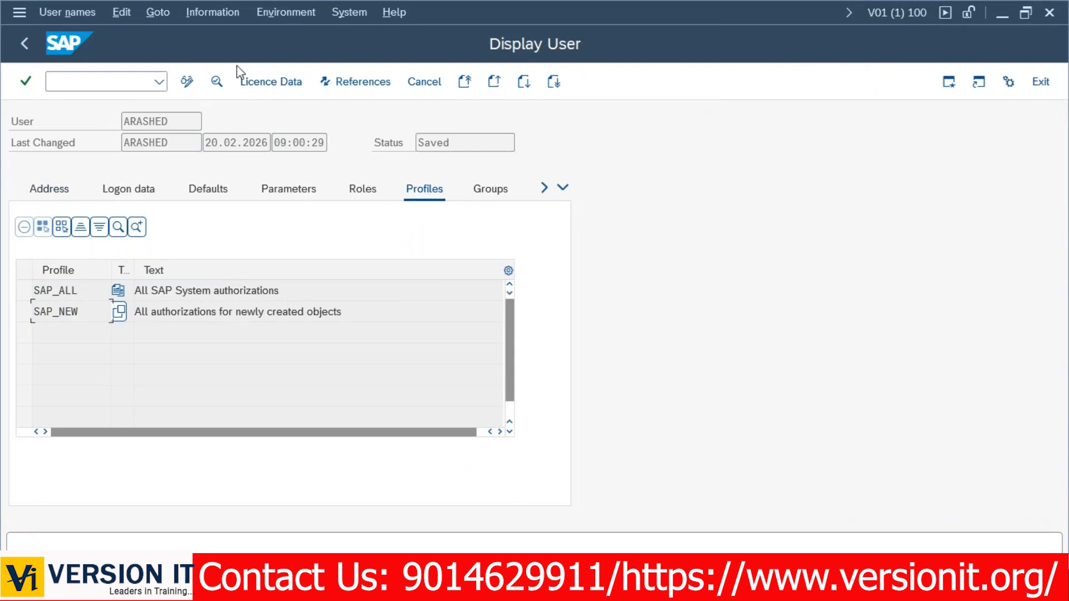
click(22, 44)
click(22, 47)
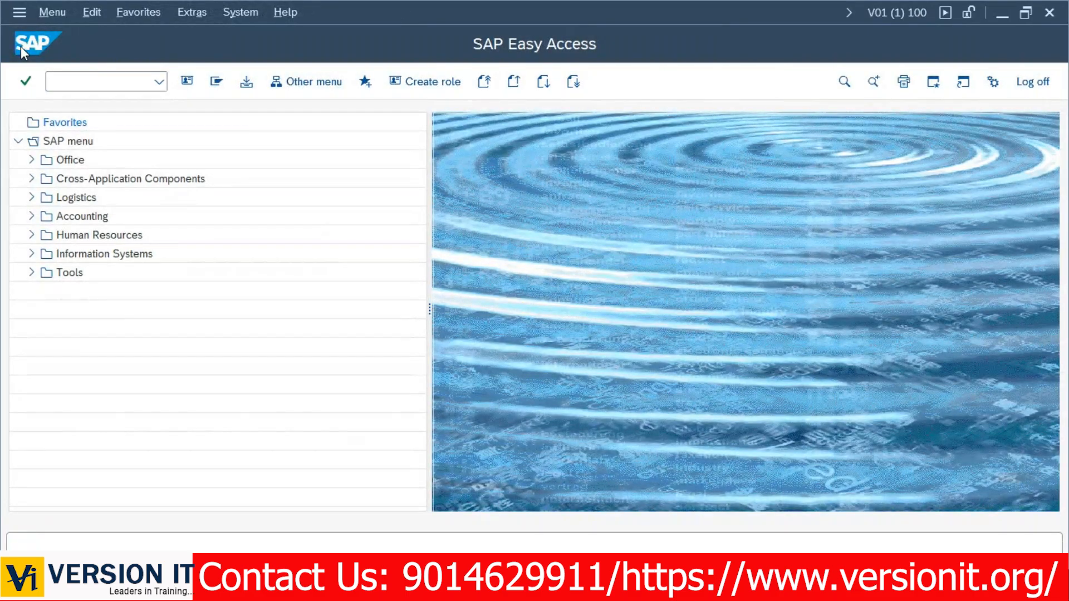
Launch the SU02 Maintain Authorization Profiles transaction from the command field.
click(71, 83)
text(su0)
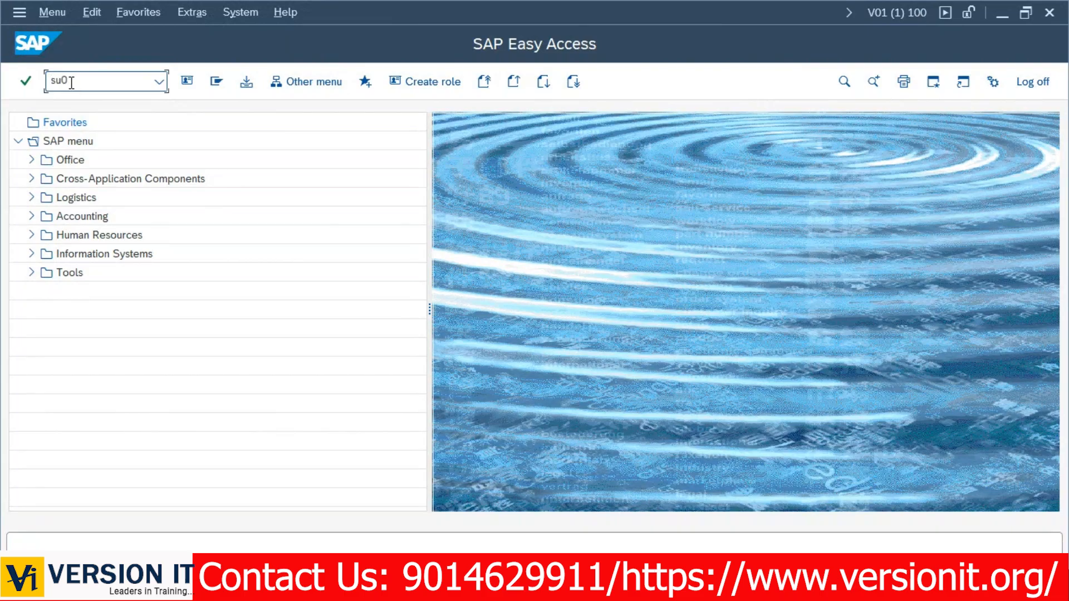
text(1)
key(Return)
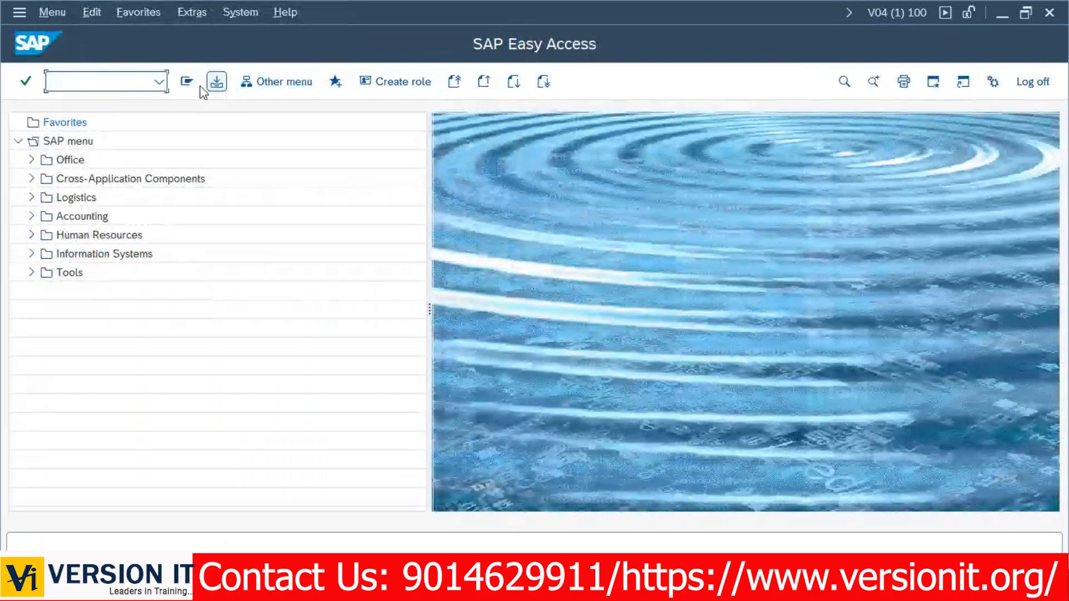
click(109, 84)
text(s)
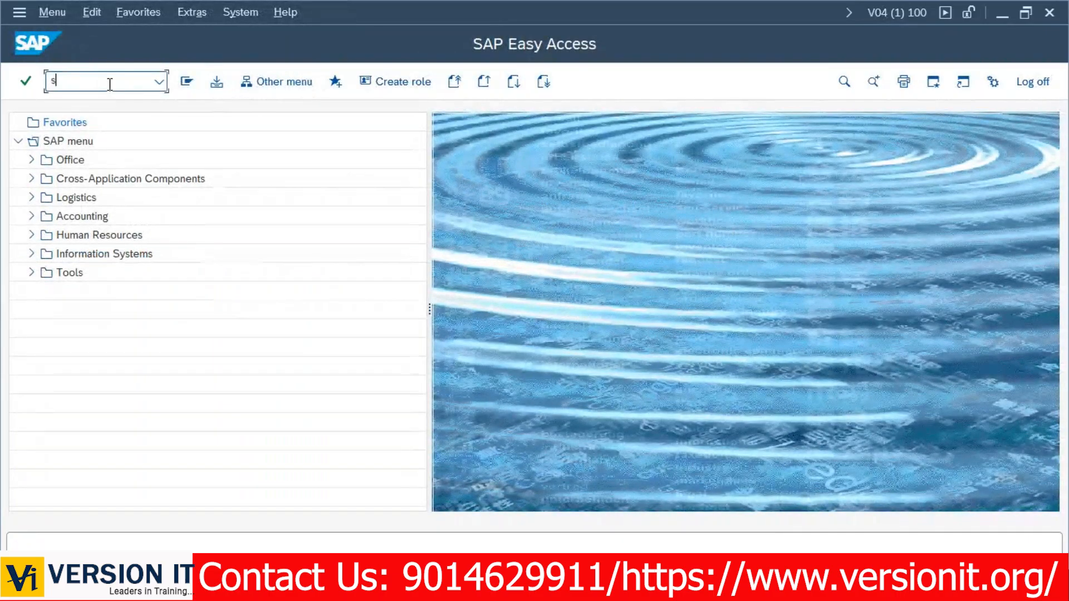
text(u02)
key(Return)
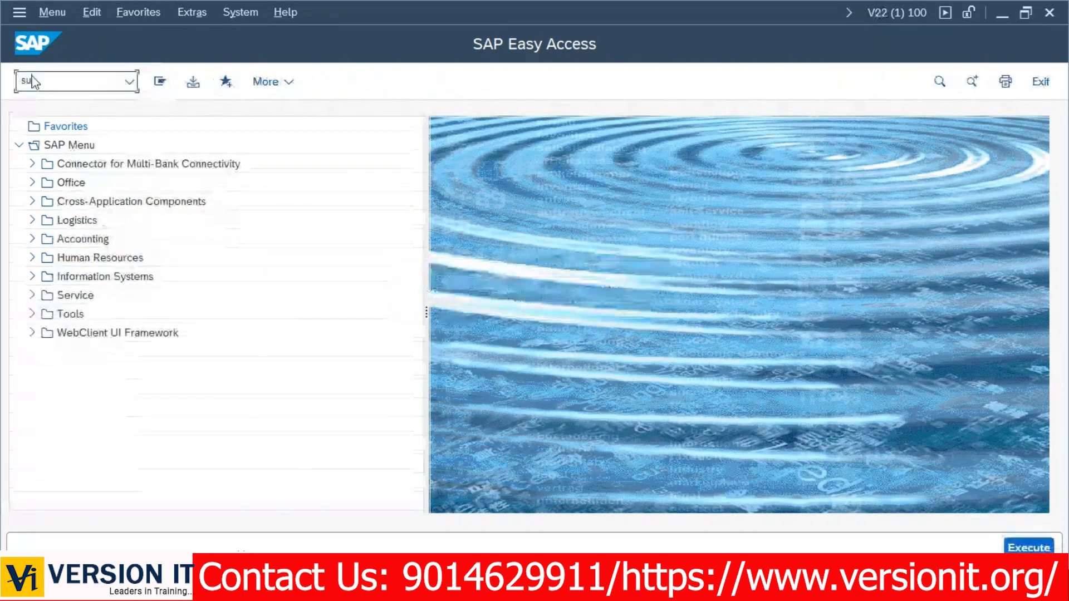
Run SU02 in the V22 session to reach its Profiles: Initial Screen.
text(02)
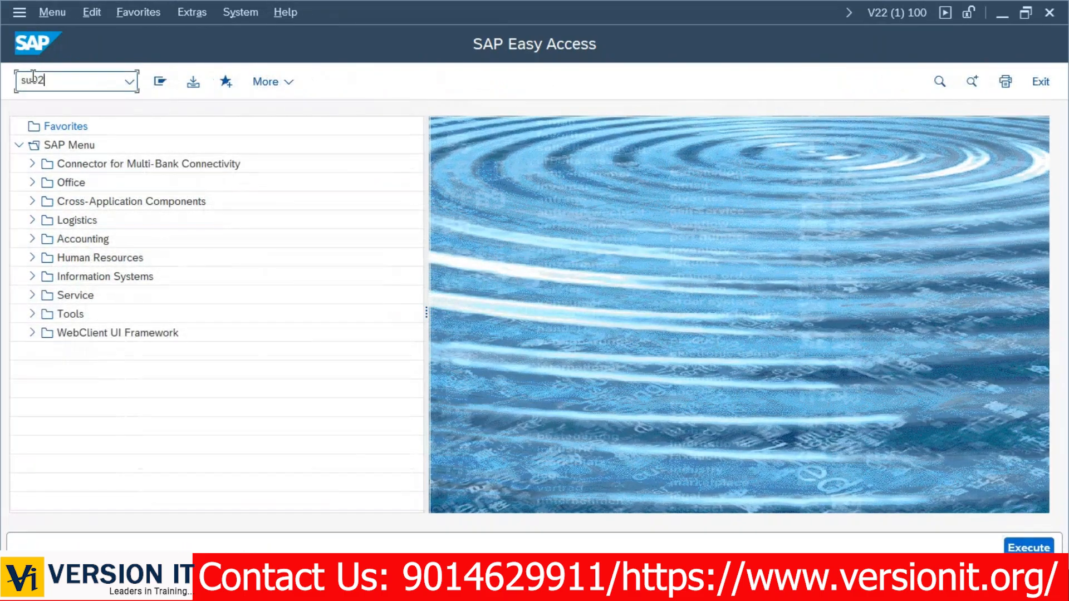
key(Return)
key(alt+Tab)
key(Tab)
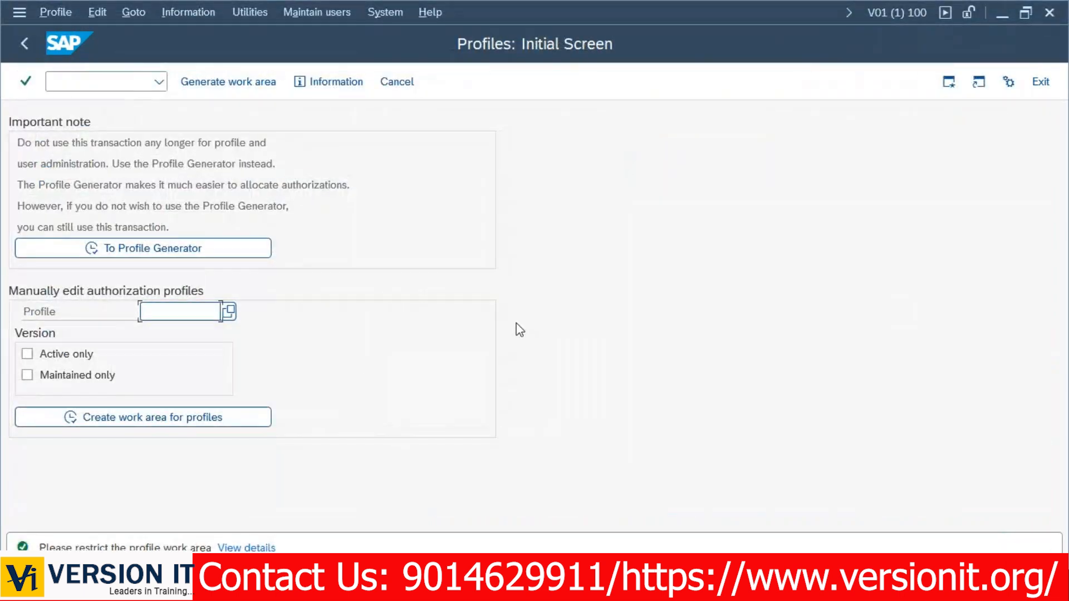
Cycle through the SAP session windows until the V01 Profiles: Initial Screen is in front.
key(alt+Tab)
key(alt+Tab)
key(Tab)
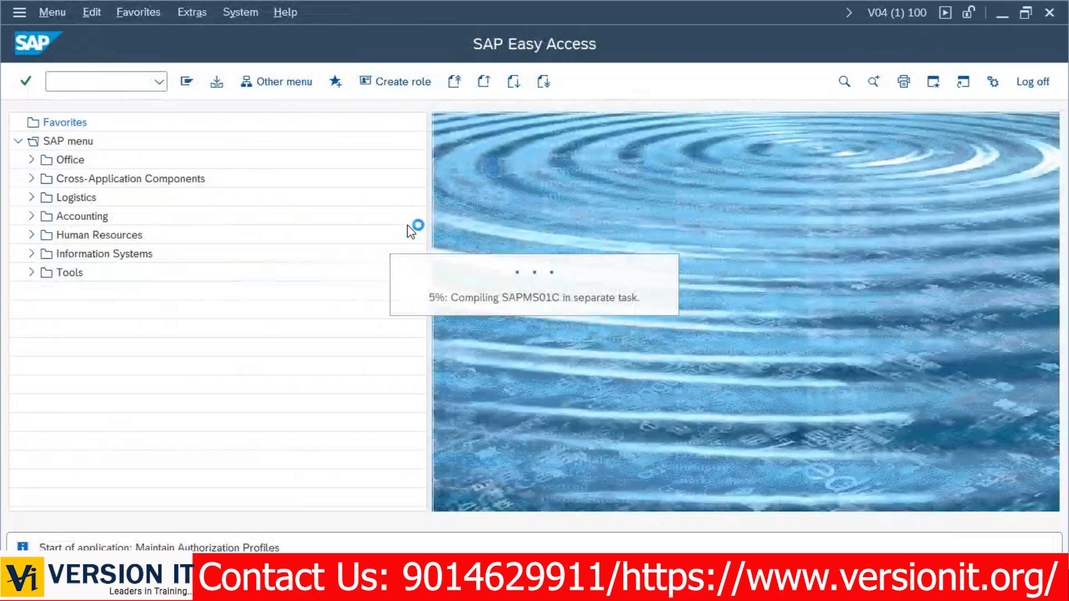
key(alt+Tab)
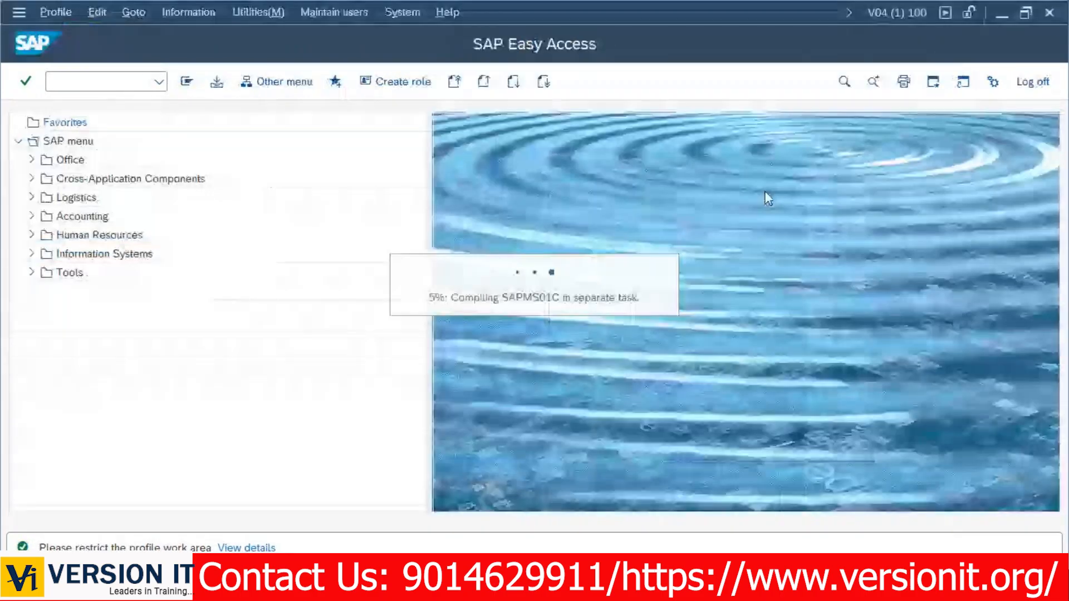
key(alt+Tab)
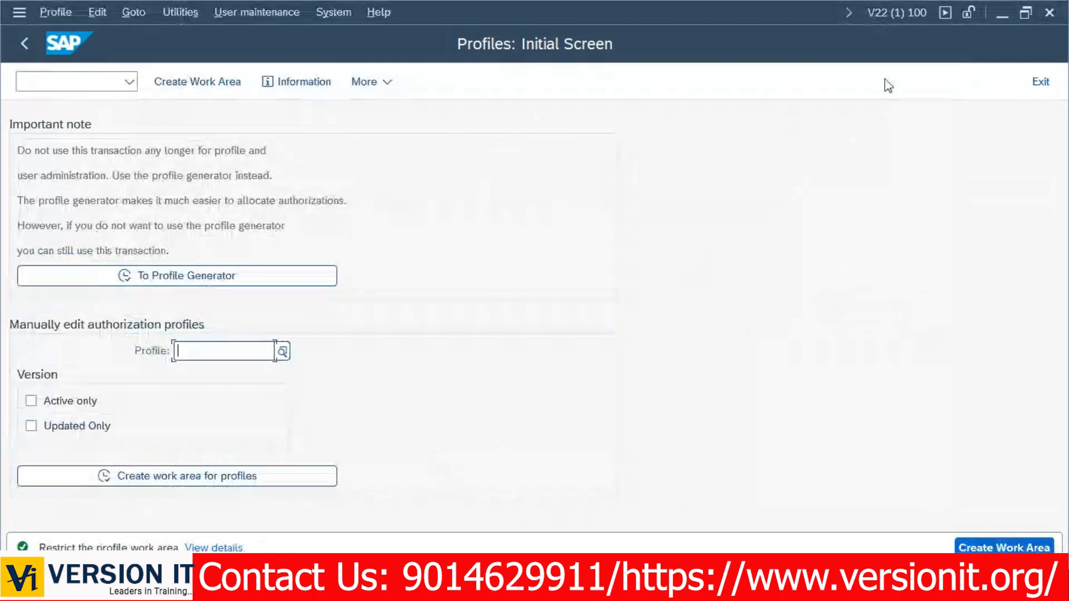
key(alt+Tab)
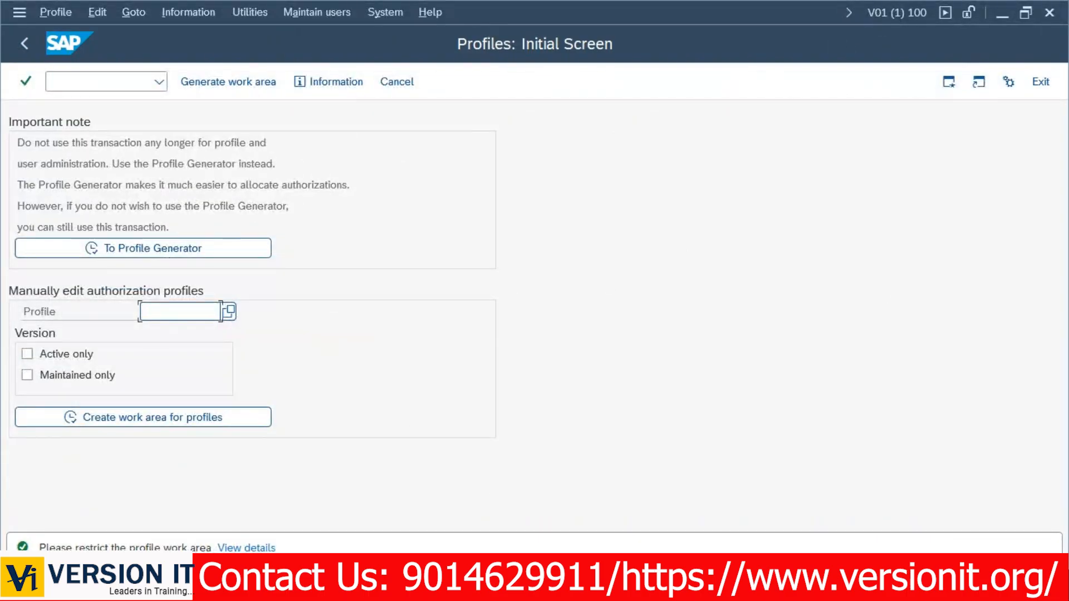
key(alt+Tab)
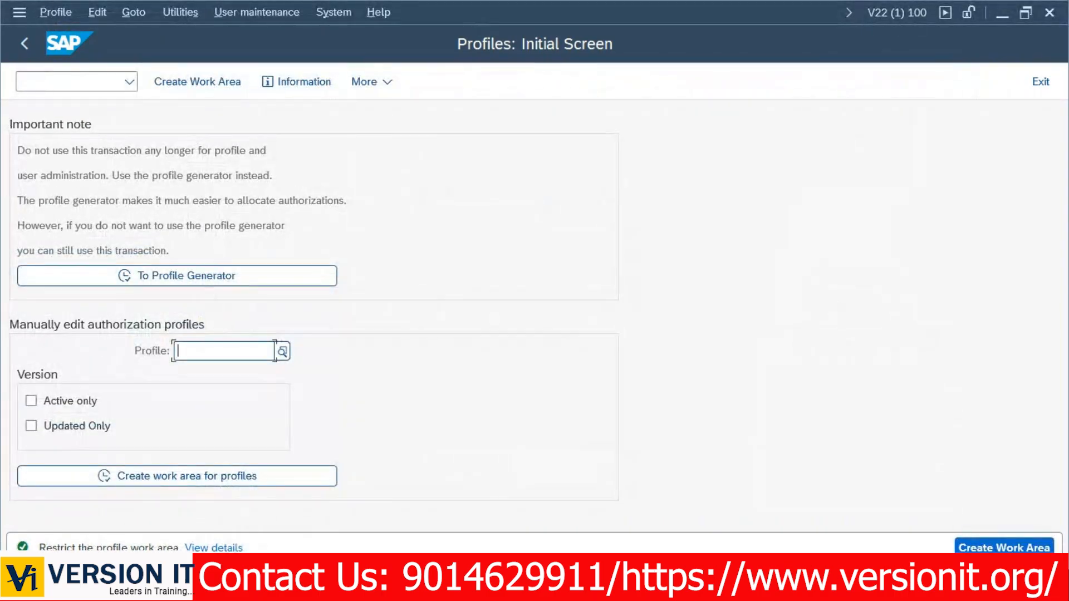
key(alt+Tab)
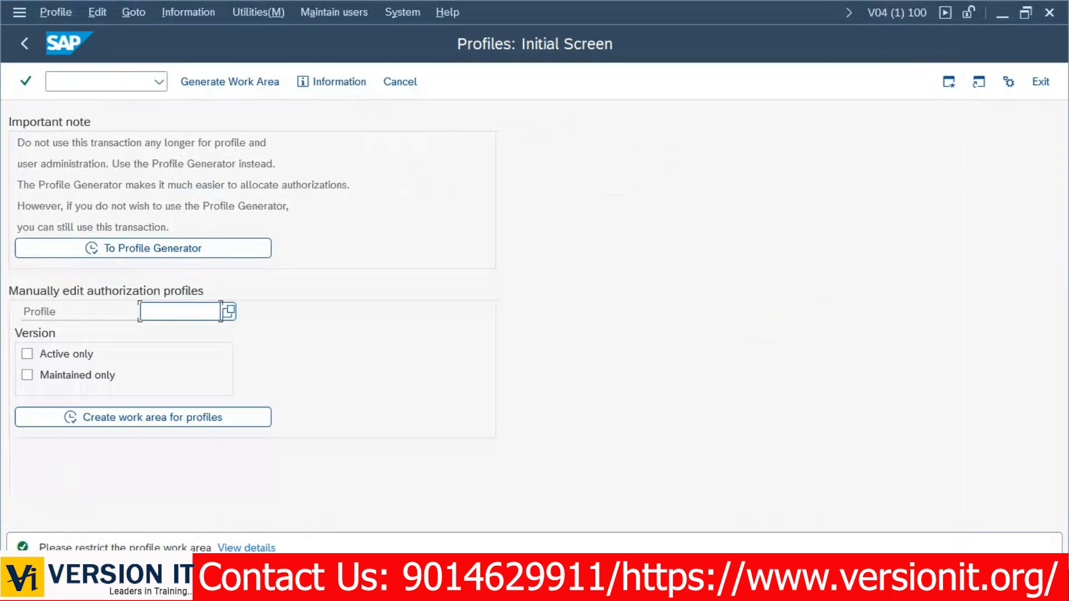
key(alt+Tab)
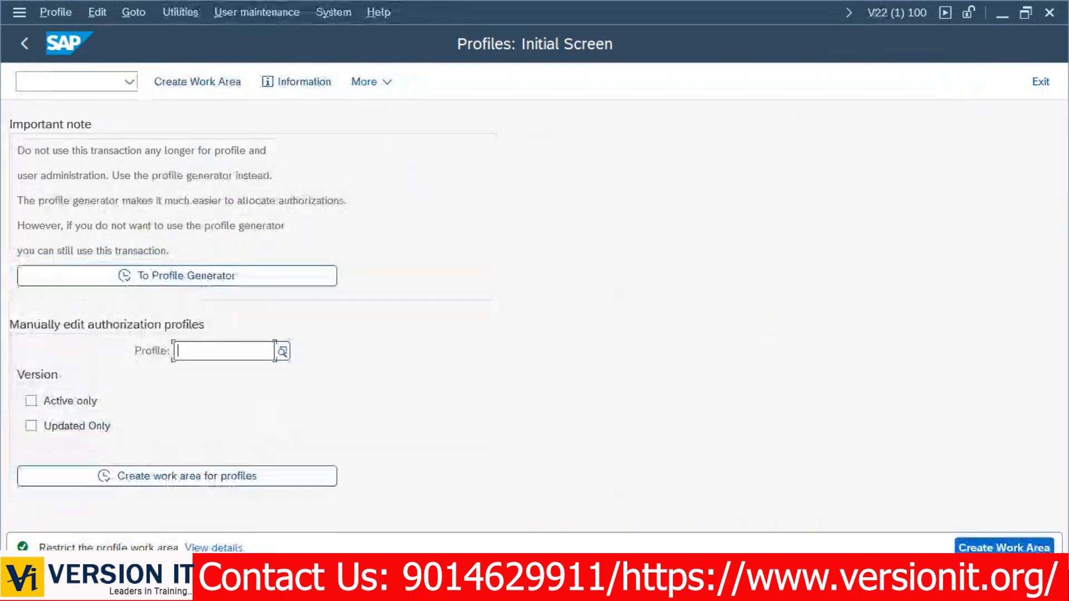
key(alt+Tab)
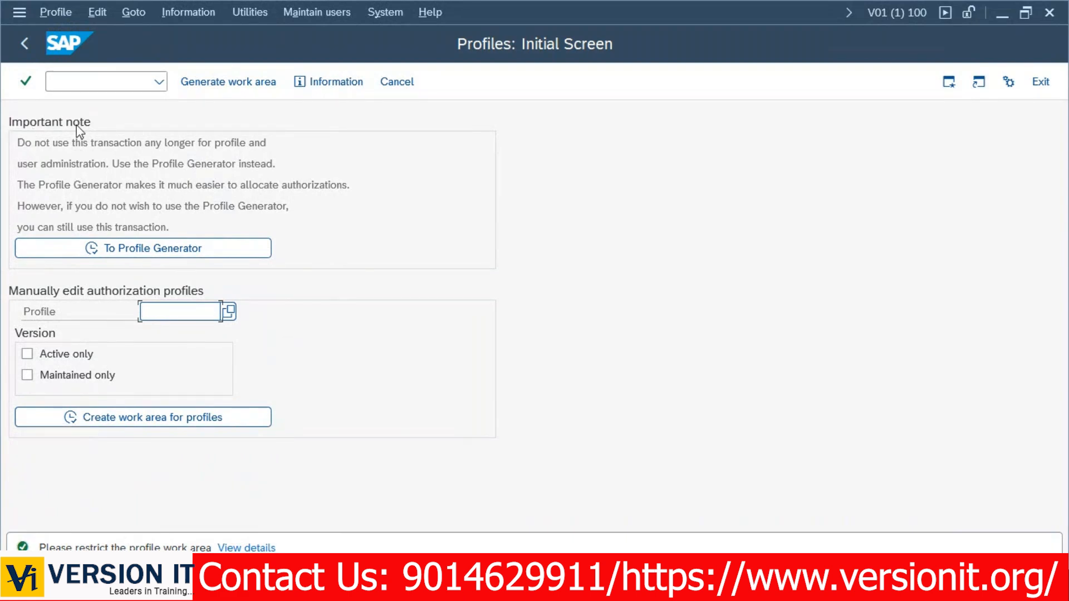
drag(15, 143, 141, 149)
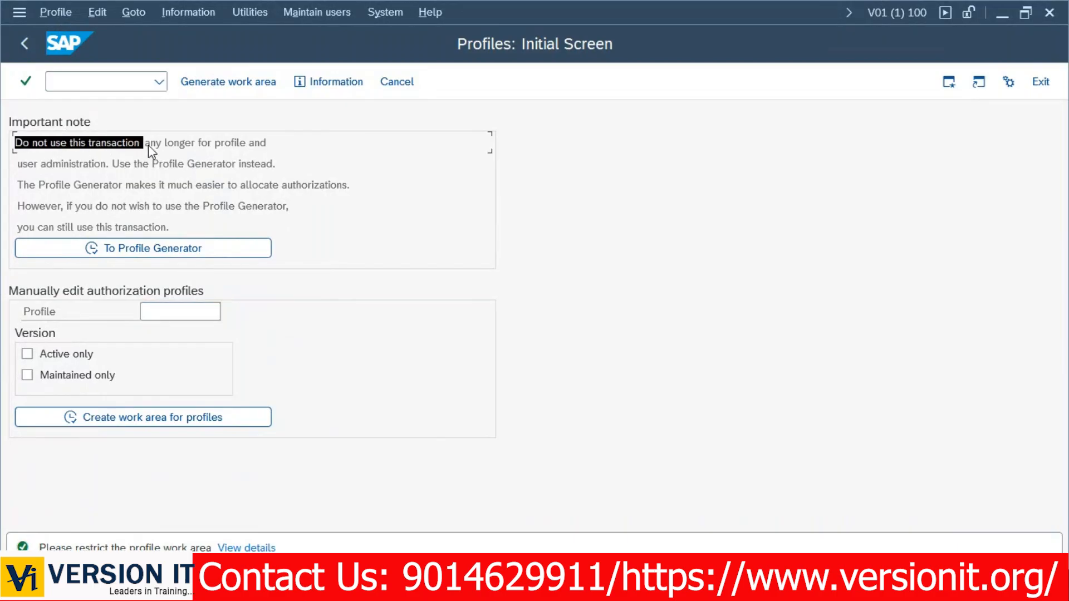
click(148, 144)
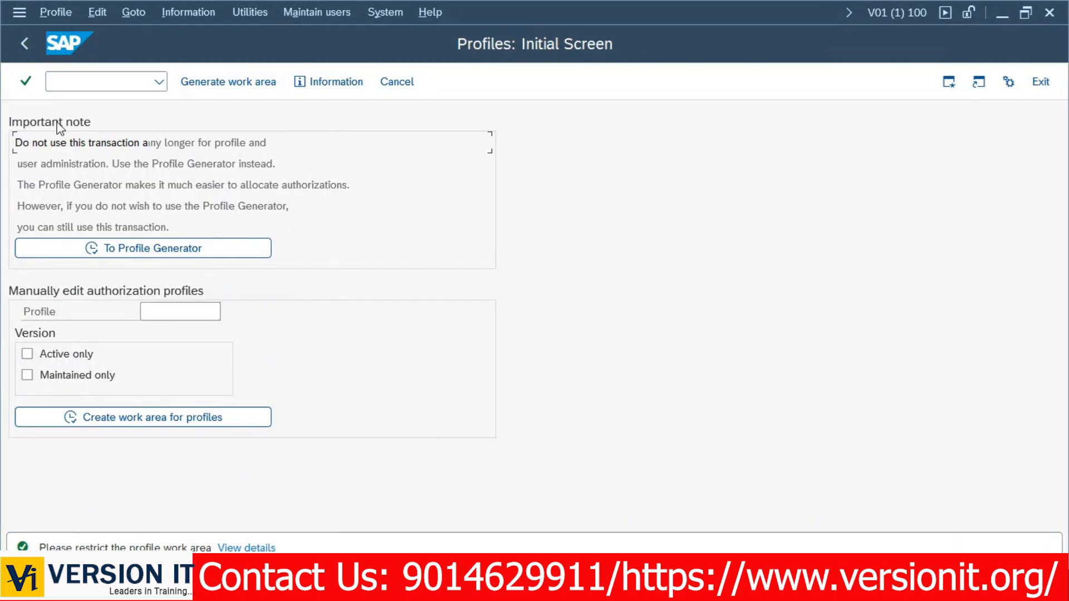
drag(14, 145, 269, 154)
click(186, 150)
drag(13, 164, 280, 170)
click(279, 169)
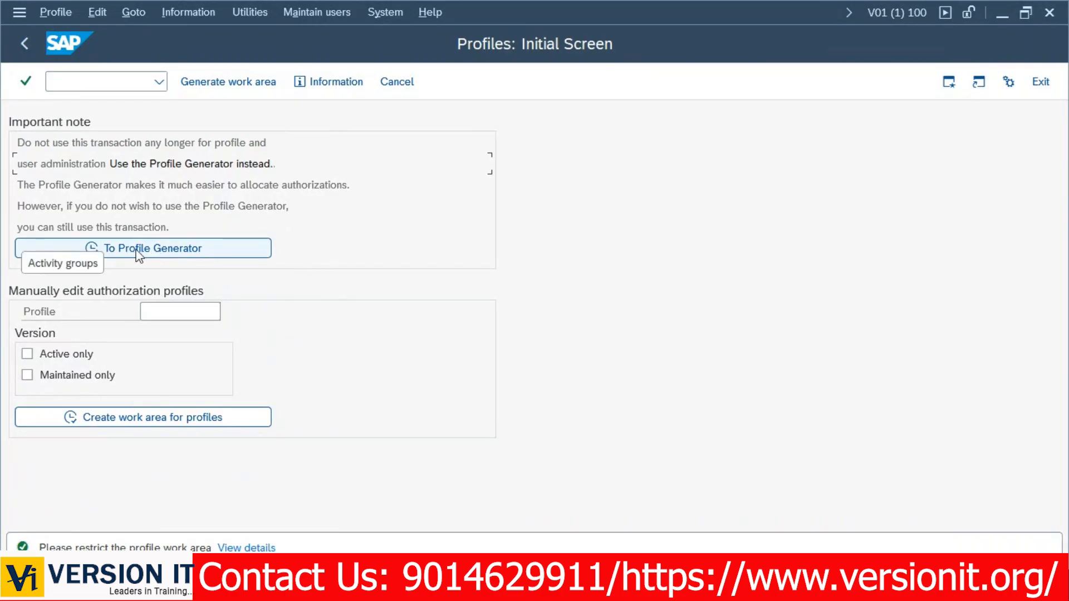
Open Role Maintenance via To Profile Generator, go back once, then reopen it.
click(137, 252)
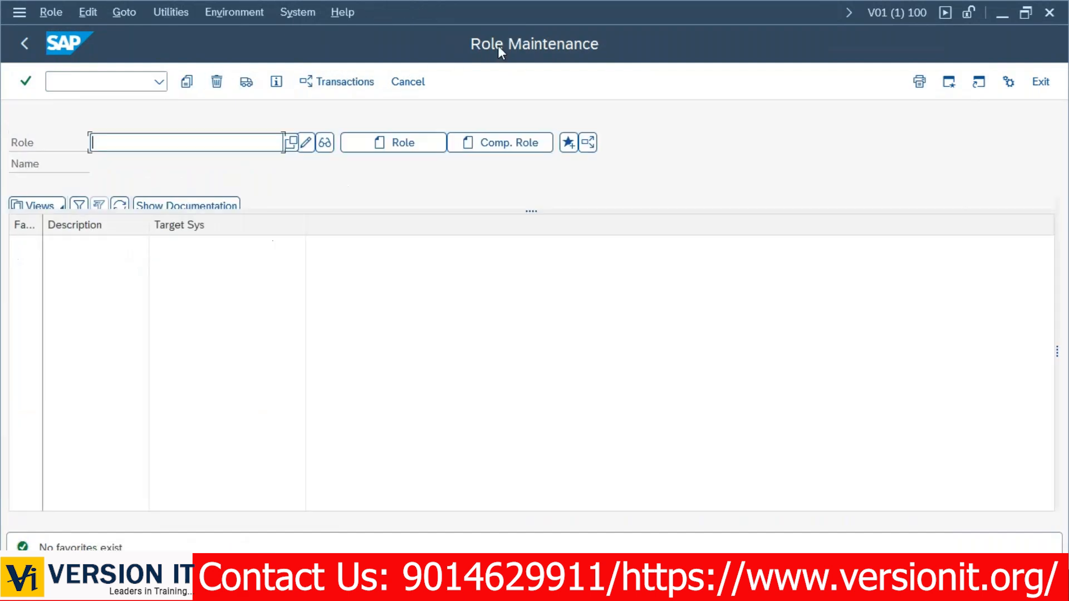
click(24, 43)
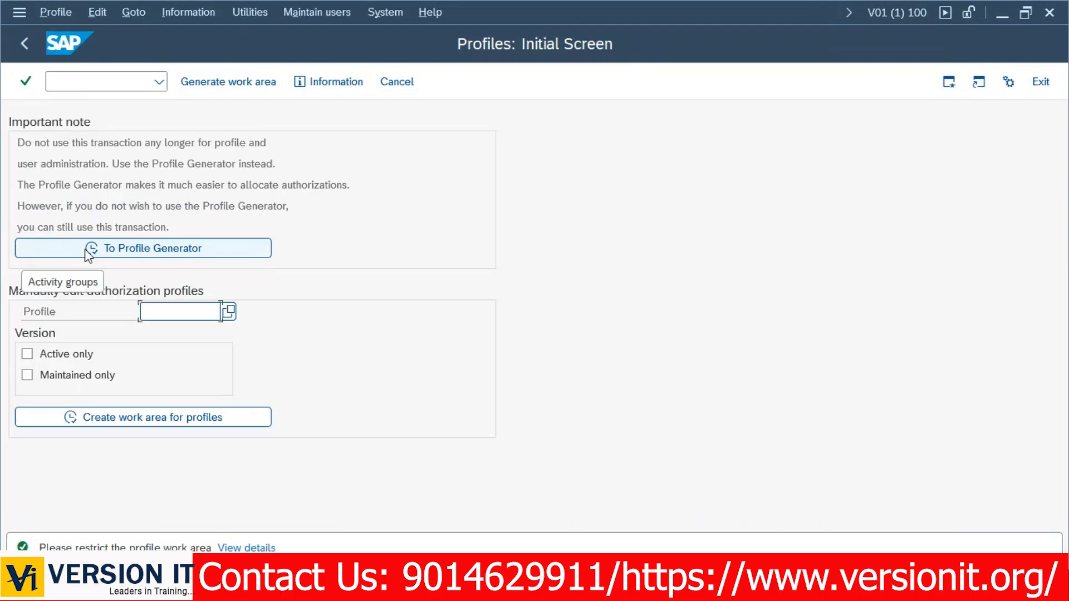
click(85, 249)
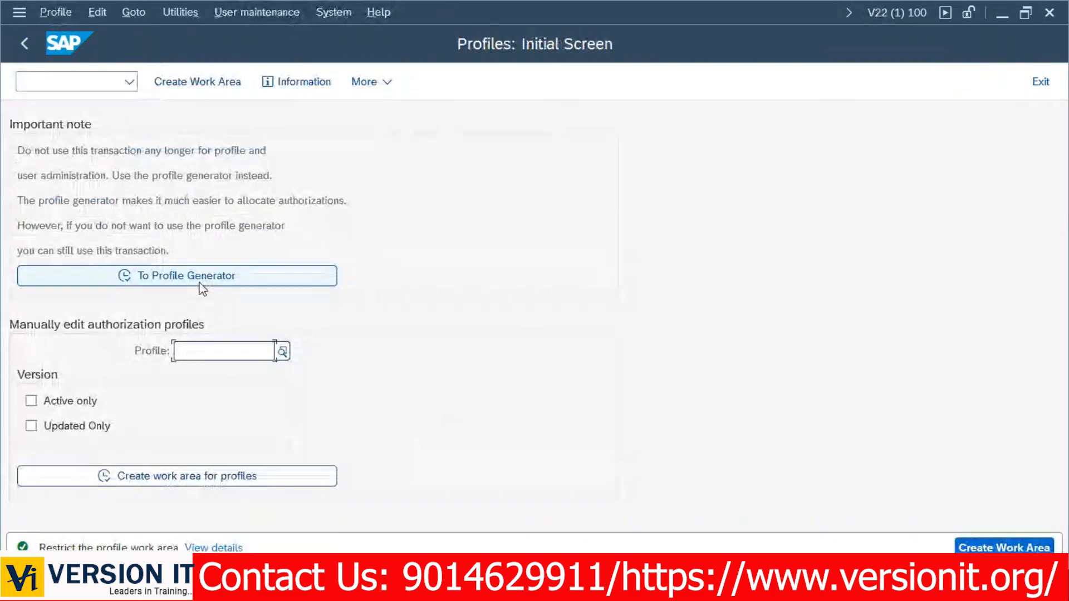
Bring up the V04 Profiles window, glance at the Word exercise document, and return to Role Maintenance.
key(alt+Tab)
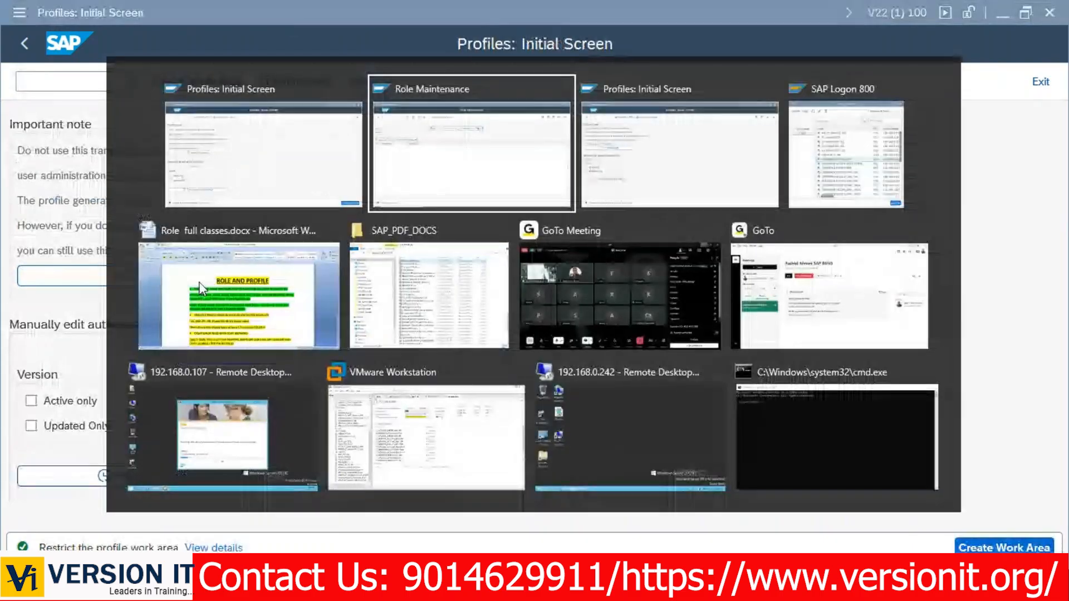
key(alt+Tab)
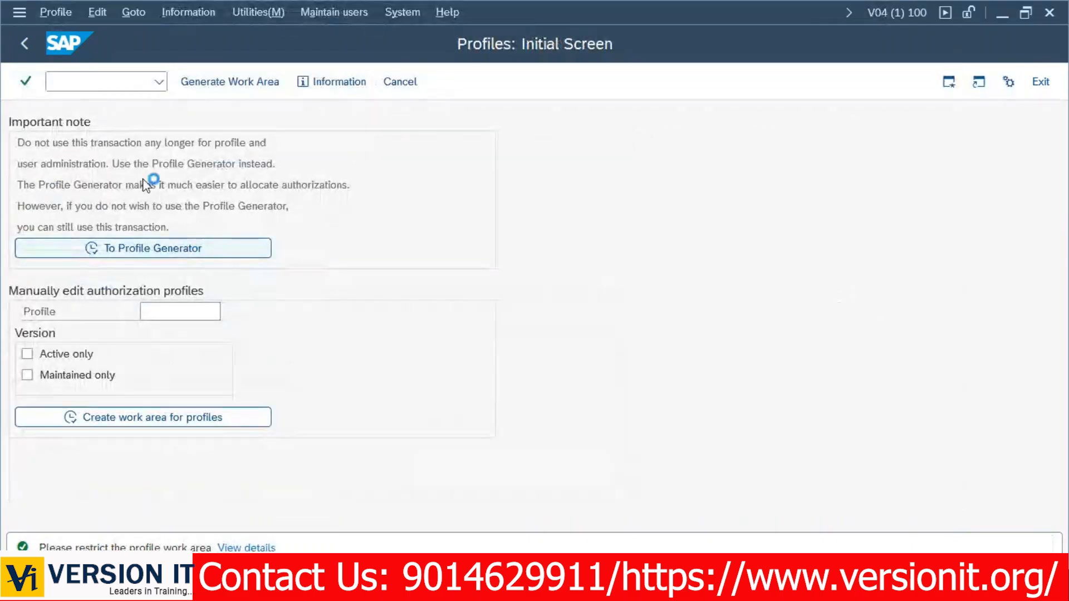
key(alt+Tab)
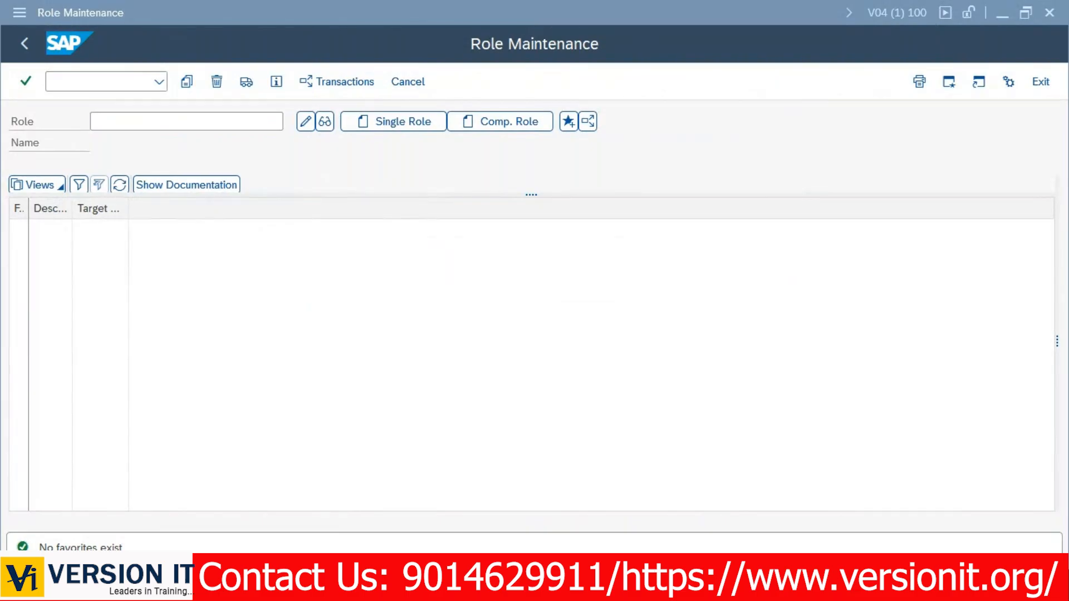
key(alt+Tab)
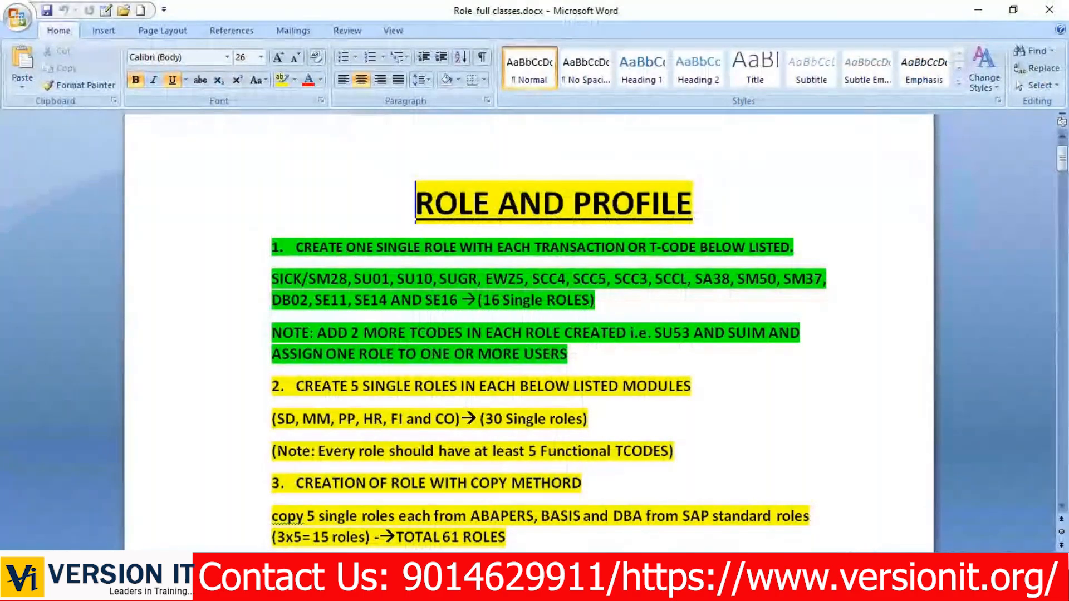
key(alt+Tab)
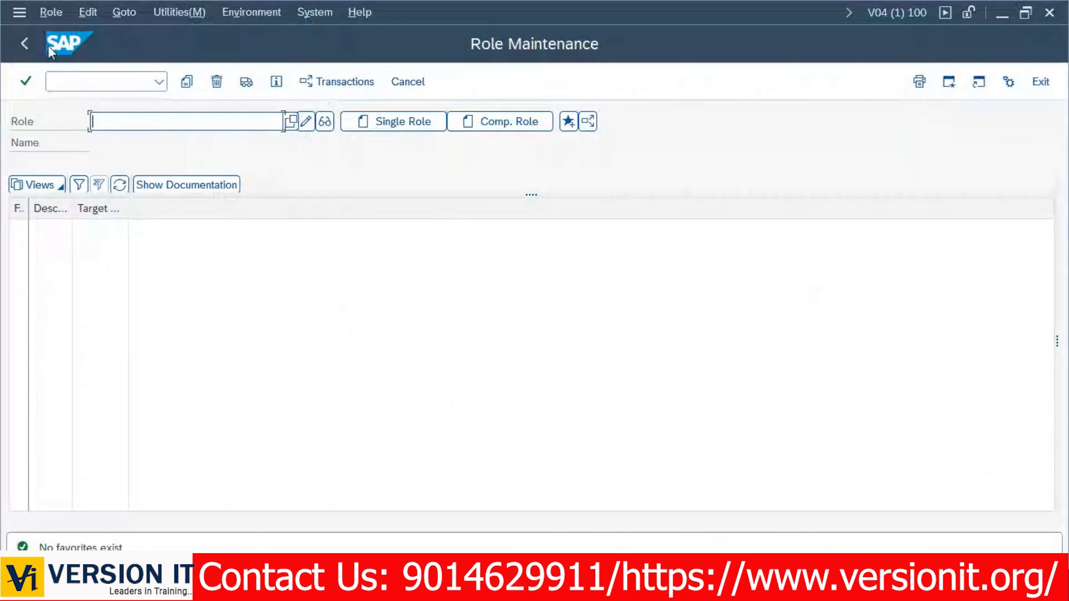
In the V01 session, go back to Profiles: Initial Screen and reopen Role Maintenance via To Profile Generator.
key(alt+Tab)
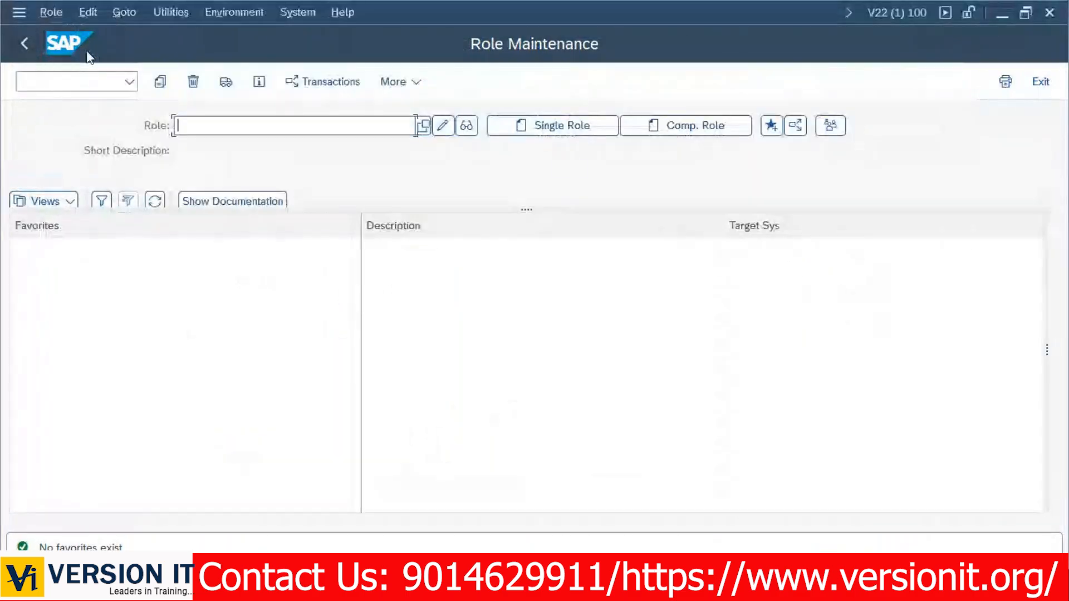
key(alt+Tab)
key(alt+Tab)
key(alt+Tab)
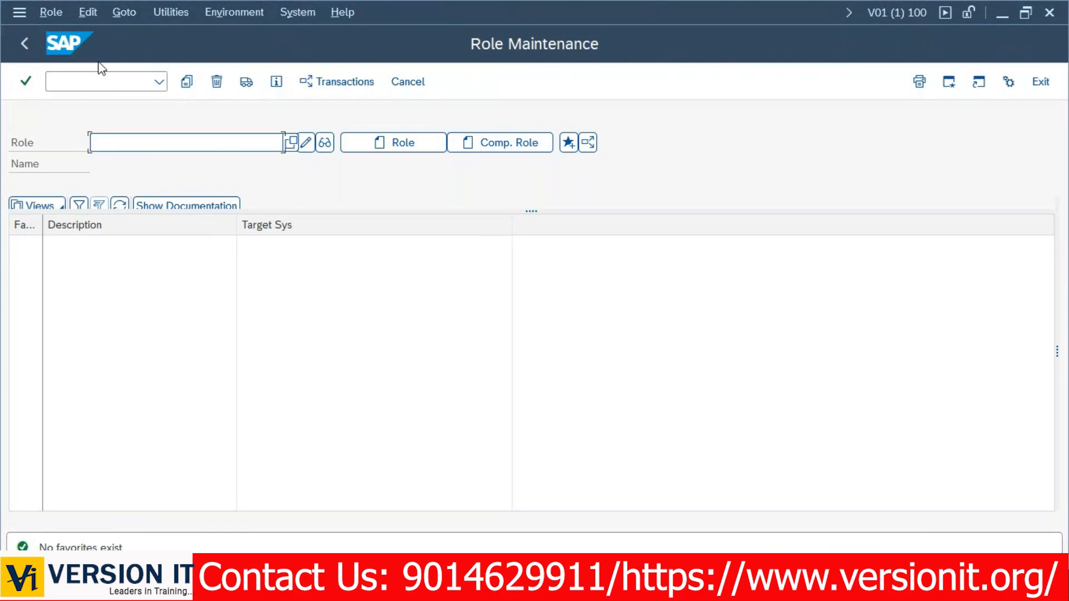
click(22, 48)
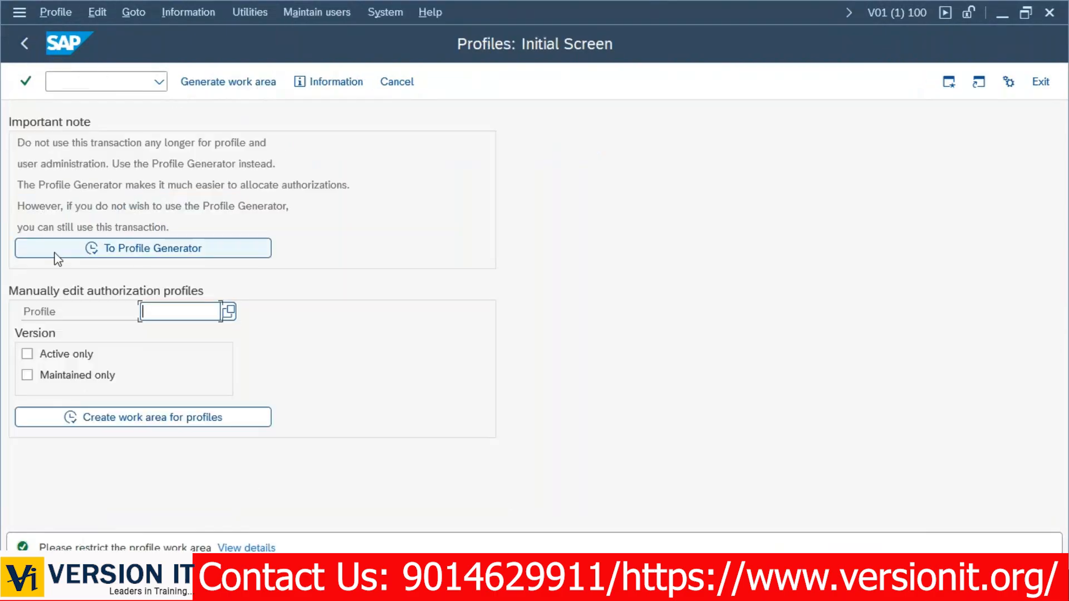
click(146, 248)
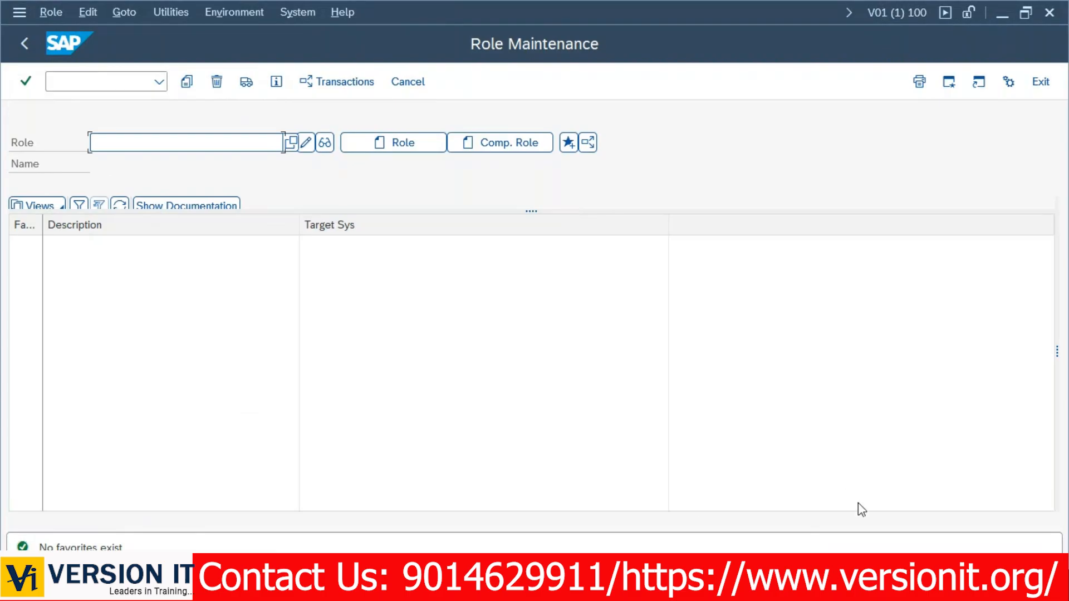
Scroll through Role full classes.docx, highlighting the DERIVED ROLES line in section 12.
key(alt+Tab)
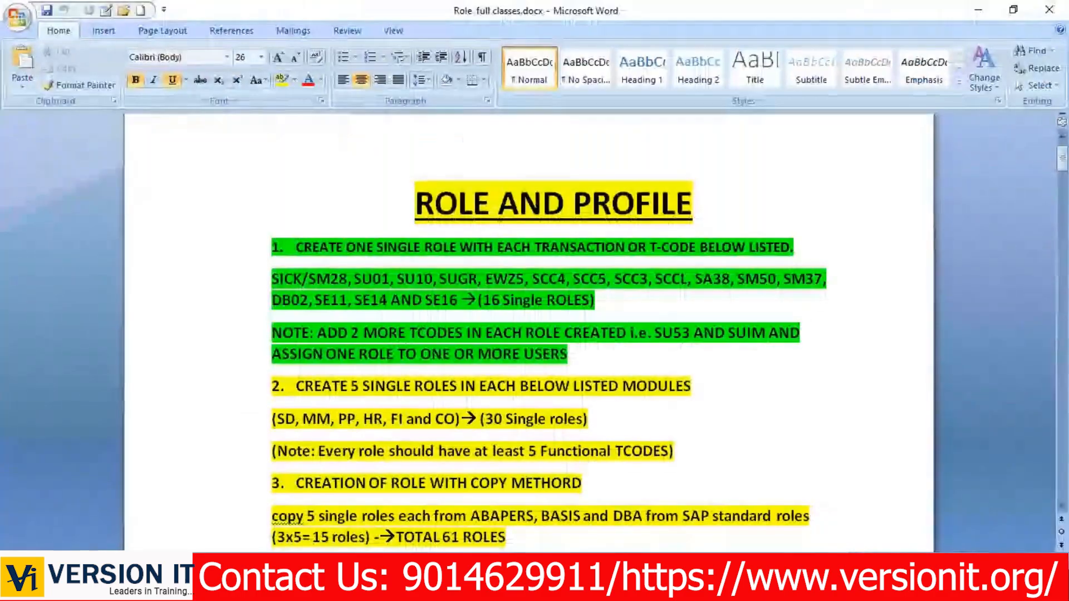
scroll(383, 312, down, 6)
scroll(383, 312, down, 15)
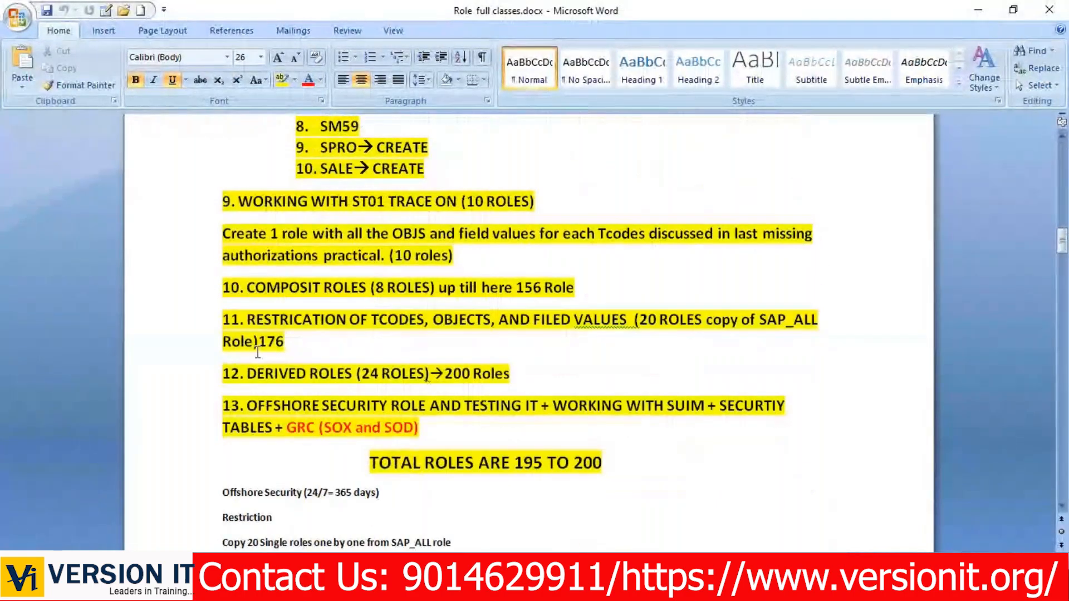
drag(530, 377, 182, 92)
scroll(403, 380, down, 5)
scroll(404, 380, down, 8)
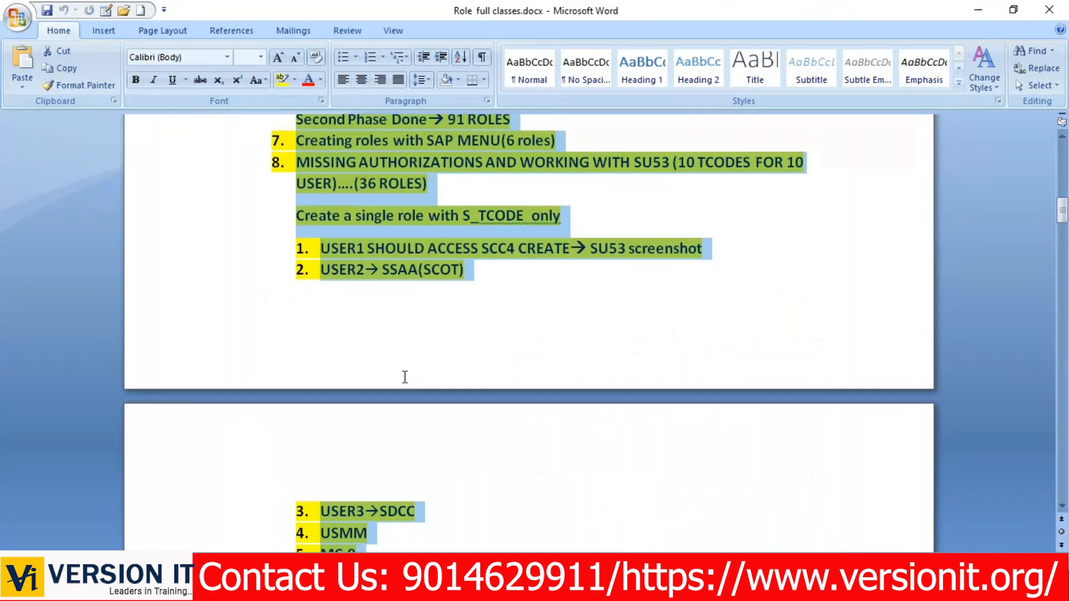
scroll(405, 377, down, 10)
click(435, 291)
scroll(435, 291, up, 11)
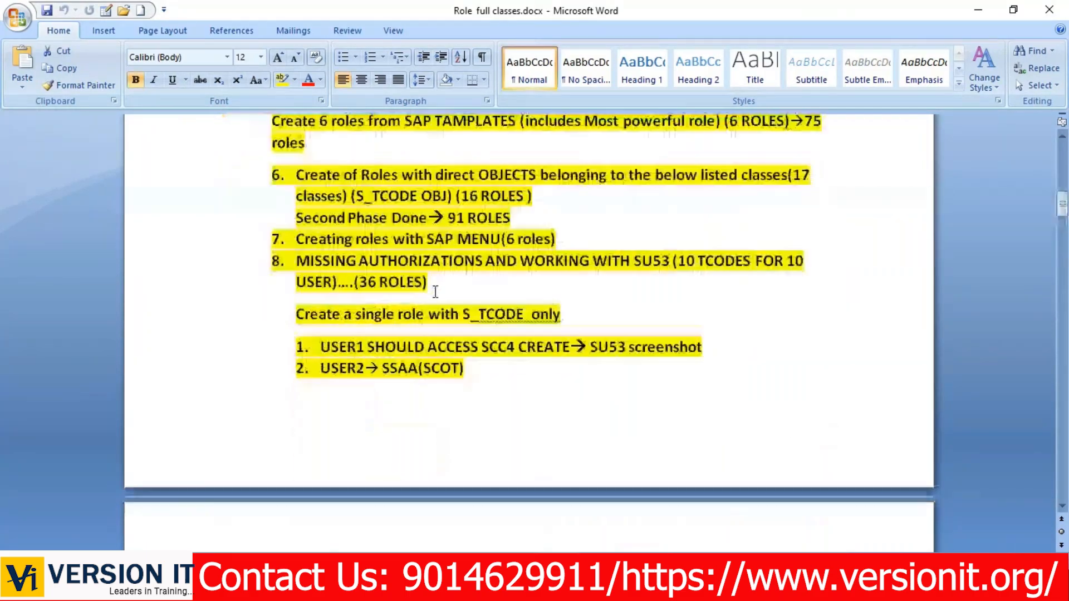
scroll(435, 291, up, 12)
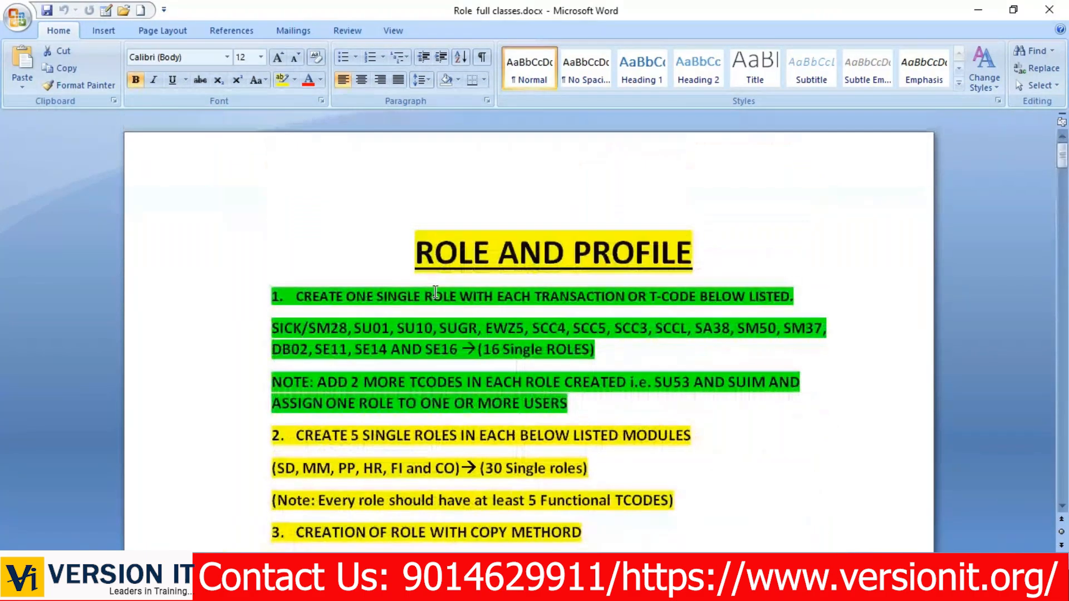
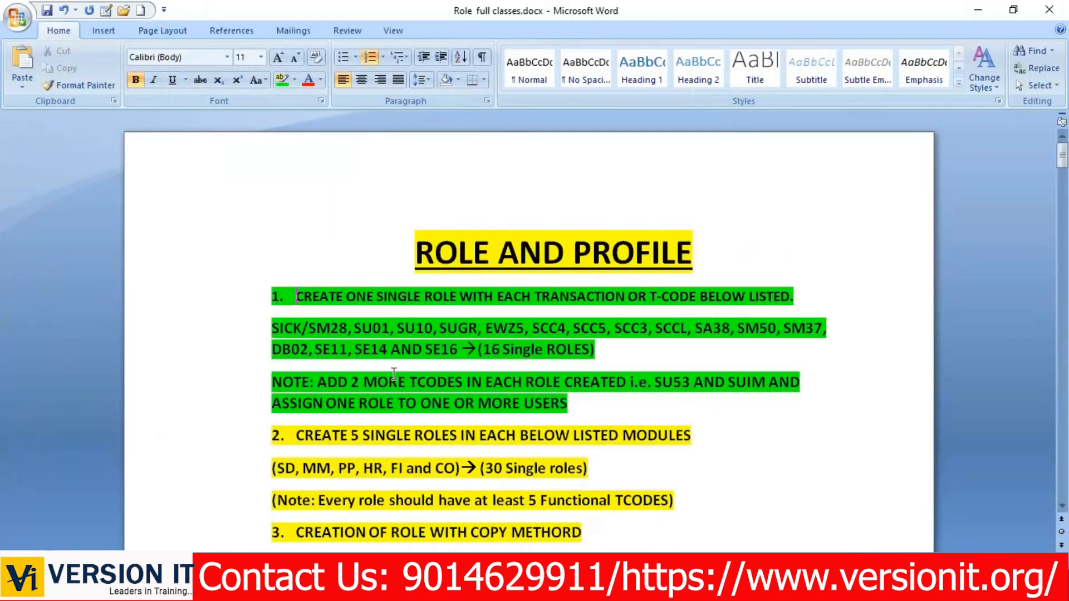
Copy transaction code SU01 from the role task list in Word and return to SAP.
drag(390, 328, 355, 329)
right_click(365, 329)
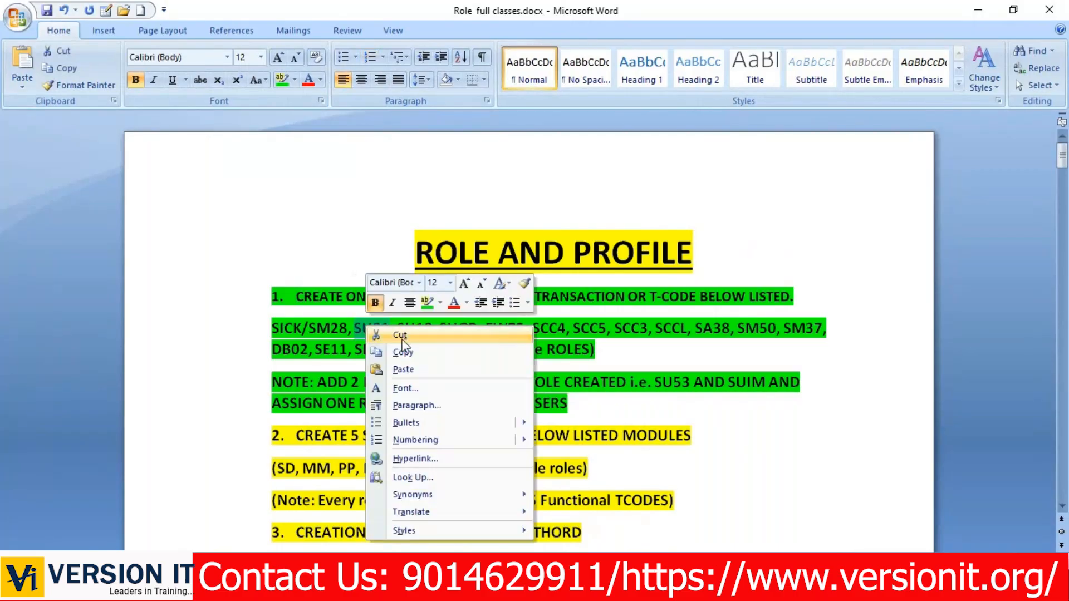
click(404, 352)
key(alt+Tab)
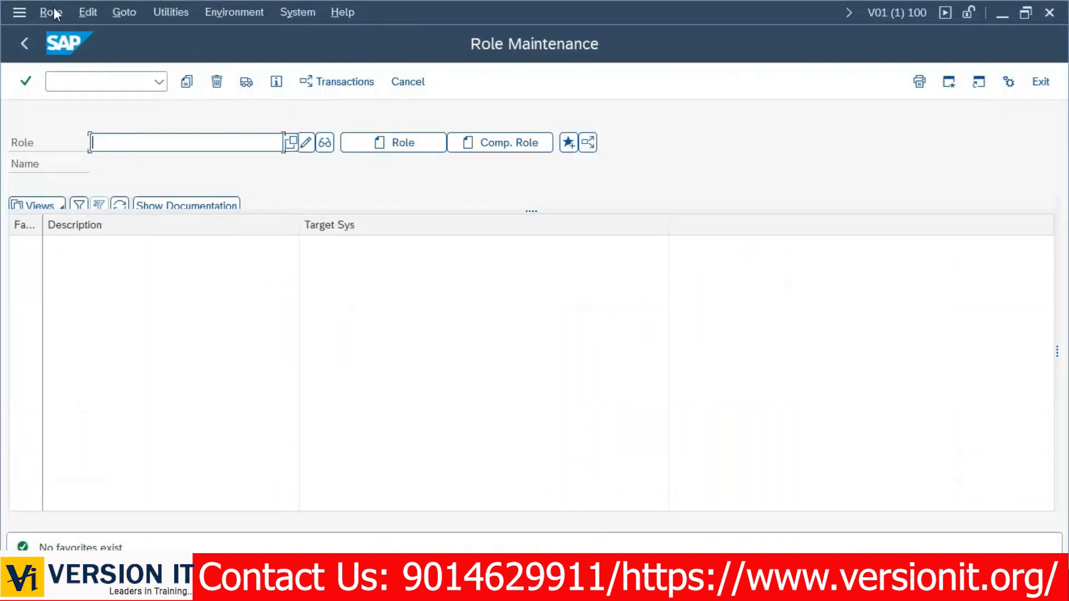
Open a second SAP session running SU01 User Maintenance, then return to Role Maintenance.
click(22, 12)
click(53, 182)
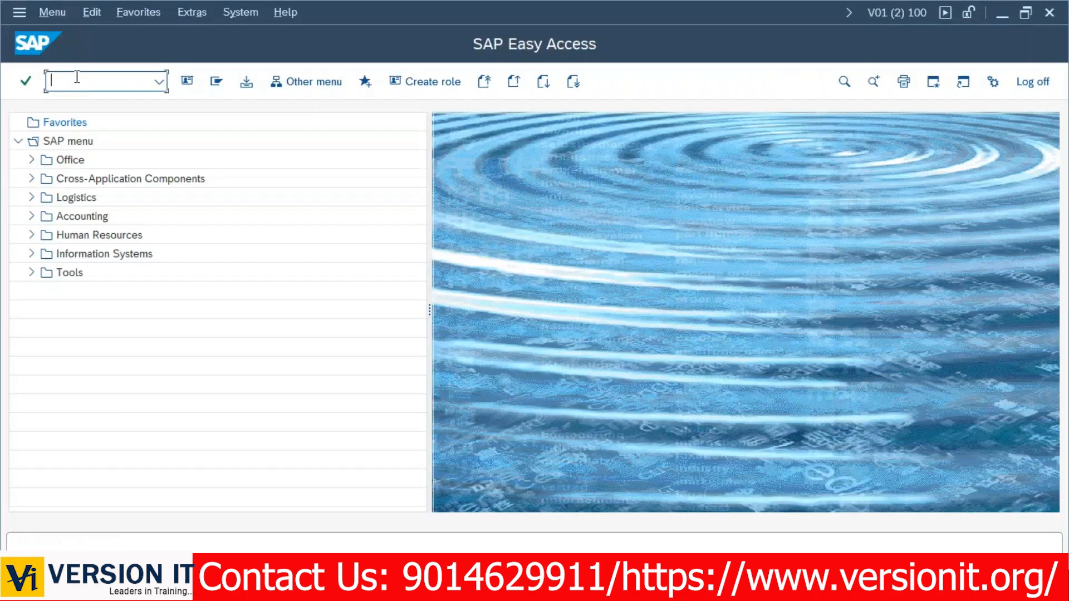
text(su01)
key(Return)
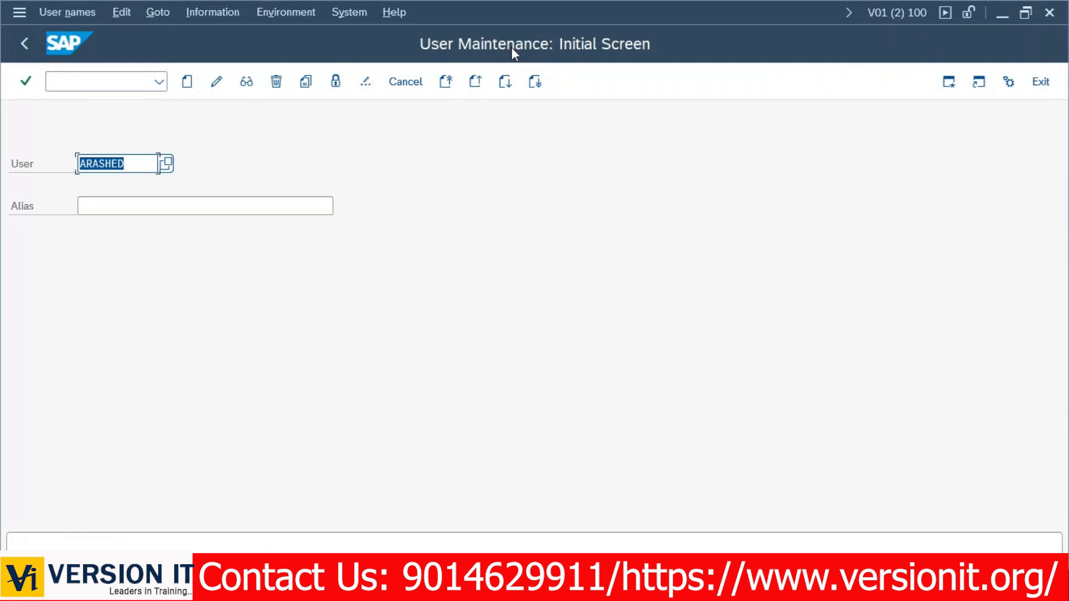
key(alt+Tab)
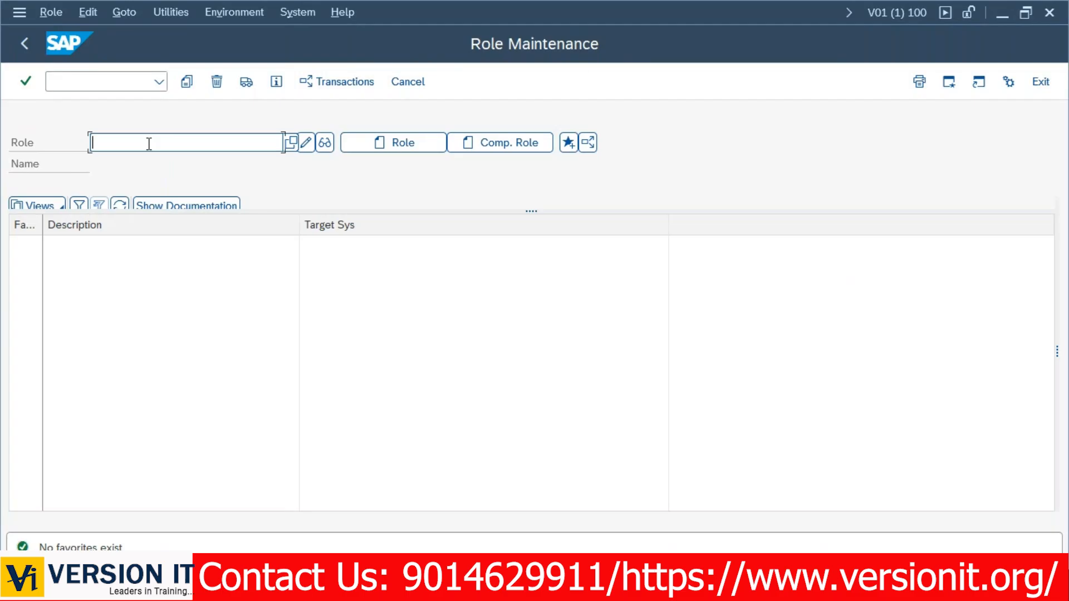
Type Y:RSD as the start of the new role name, correcting typos.
text(Z)
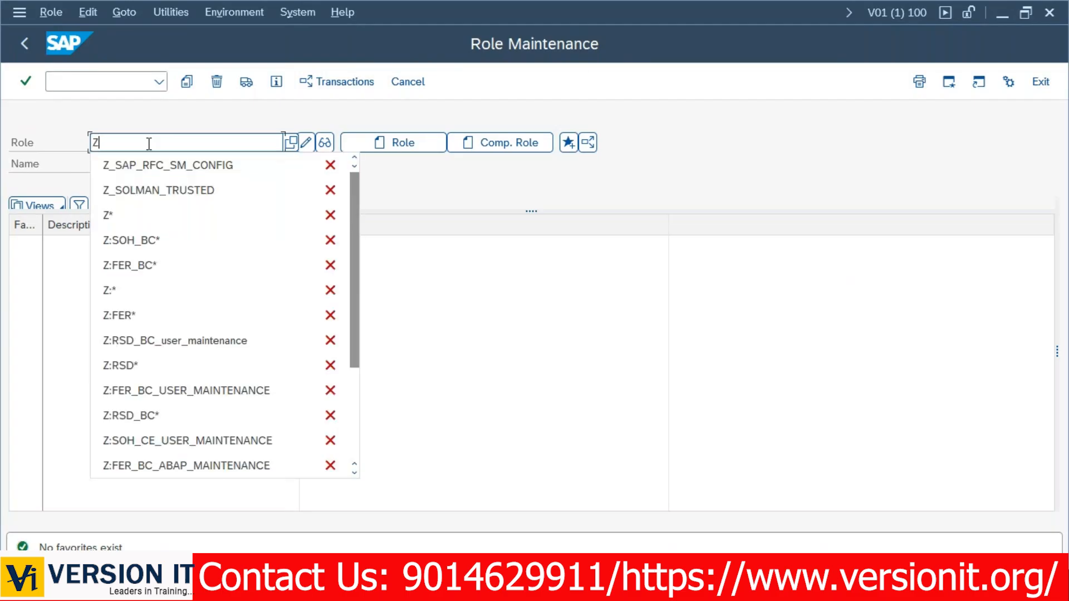
key(BackSpace)
text(Y)
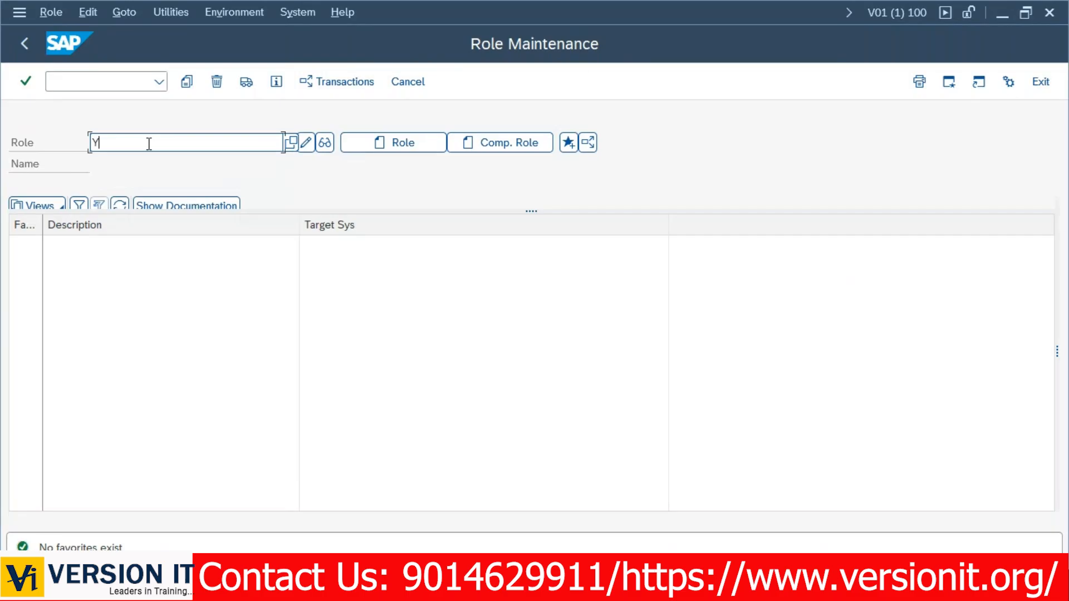
text(:)
key(BackSpace)
text(:)
text(VIT)
key(BackSpace)
key(BackSpace)
key(BackSpace)
text(RSD)
key(alt+Tab)
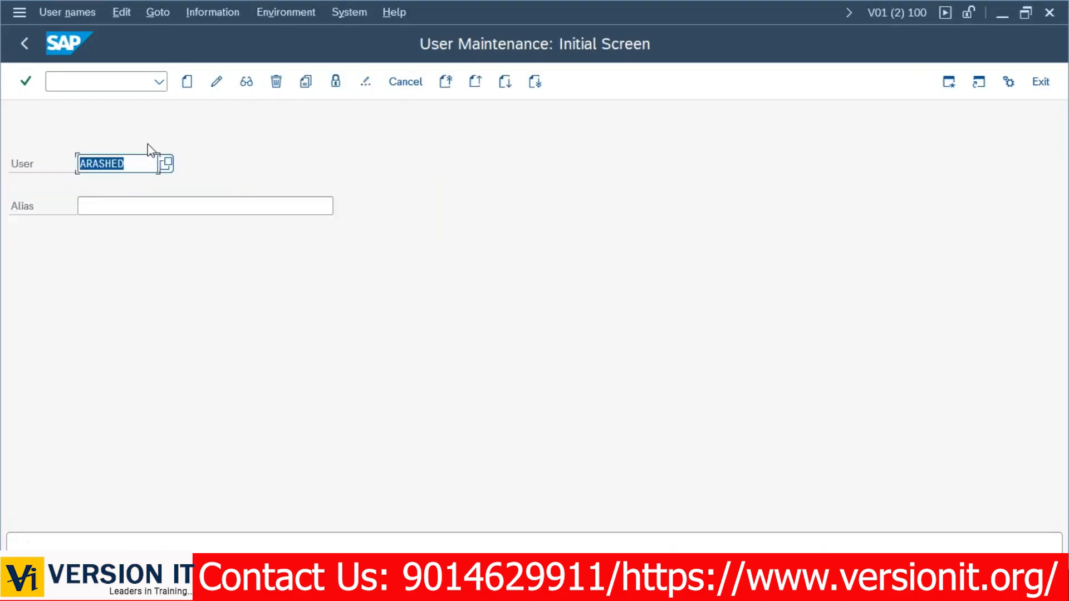
key(alt+Tab)
key(alt+Tab)
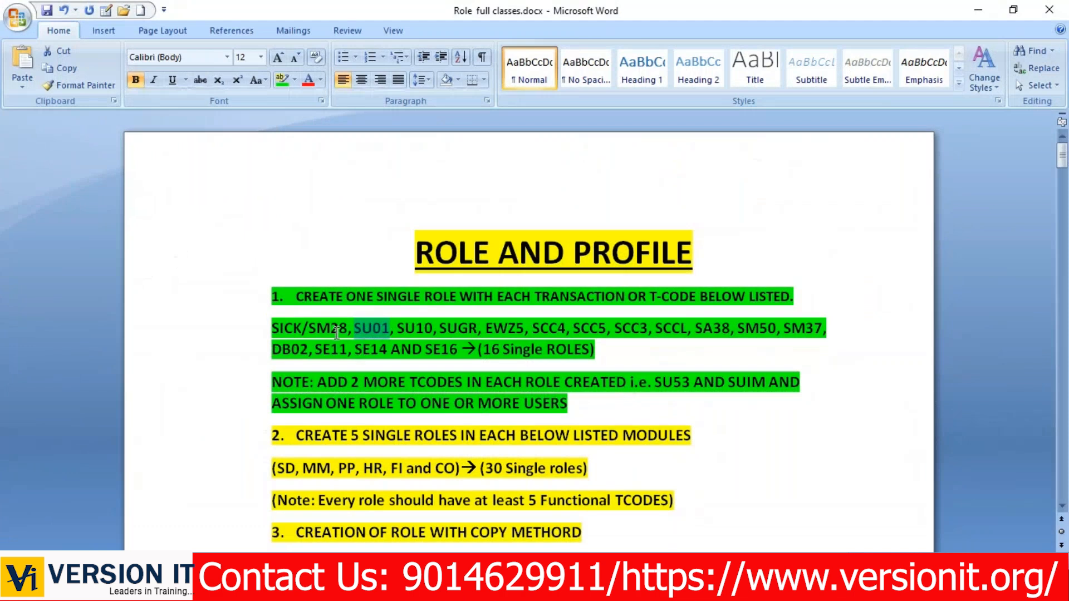
Complete the role name as Y:RSD_BC_USER_MAINTENANCE.
key(alt+Tab)
key(alt+Tab)
key(alt+Tab)
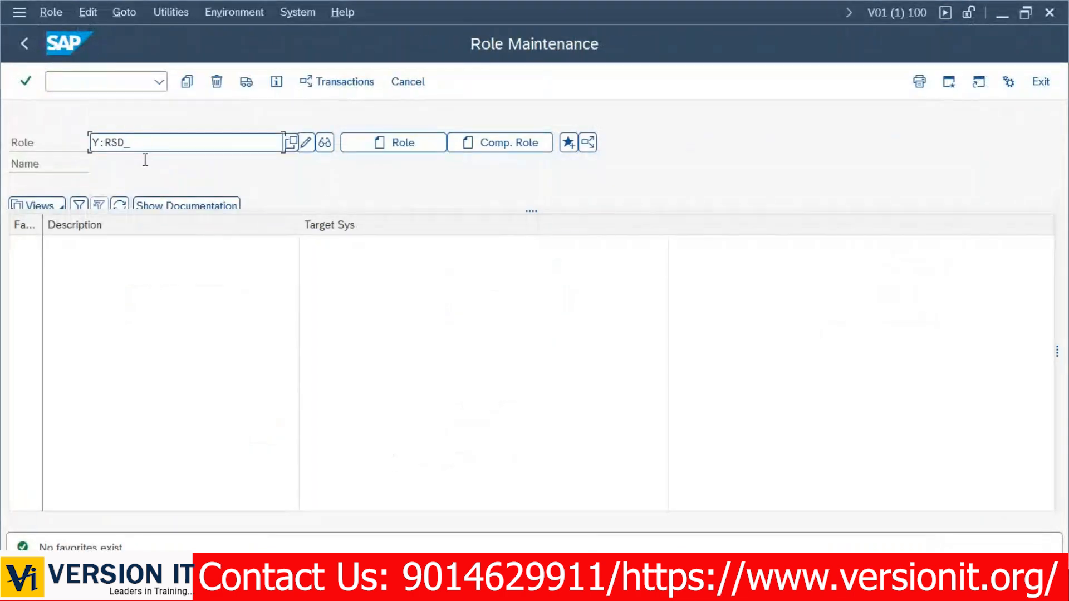
text(BC)
key(alt+Tab)
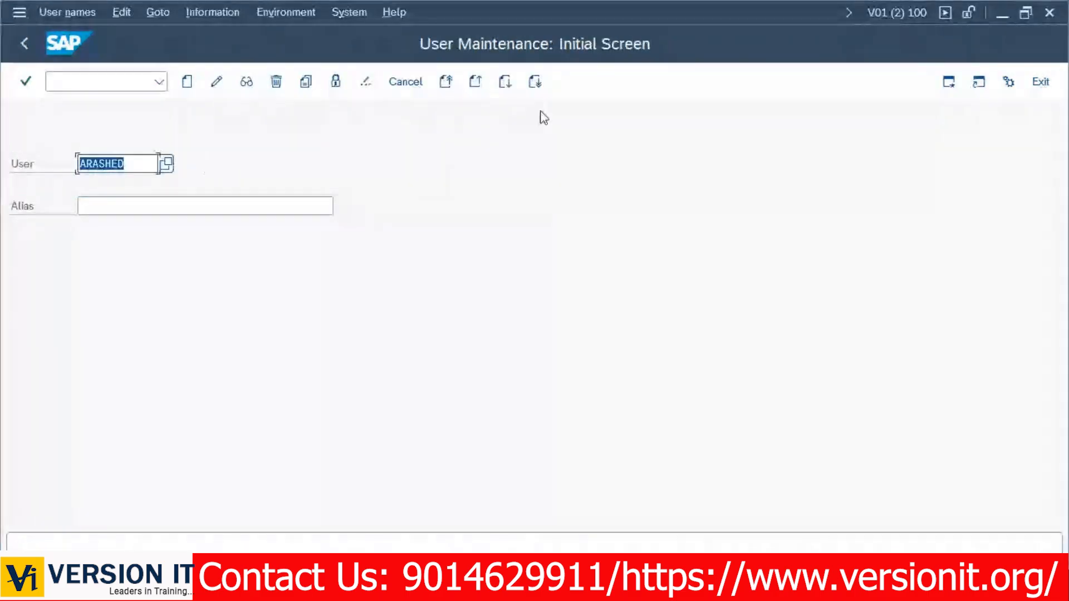
key(alt+Tab)
text(USER)
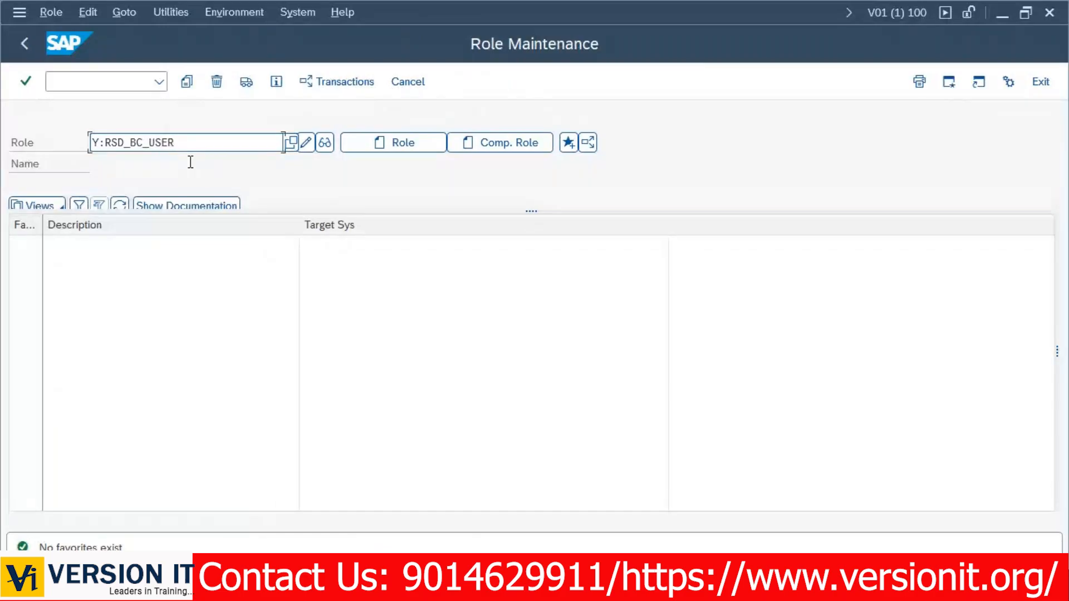
text(_MAINTENANCE)
key(Return)
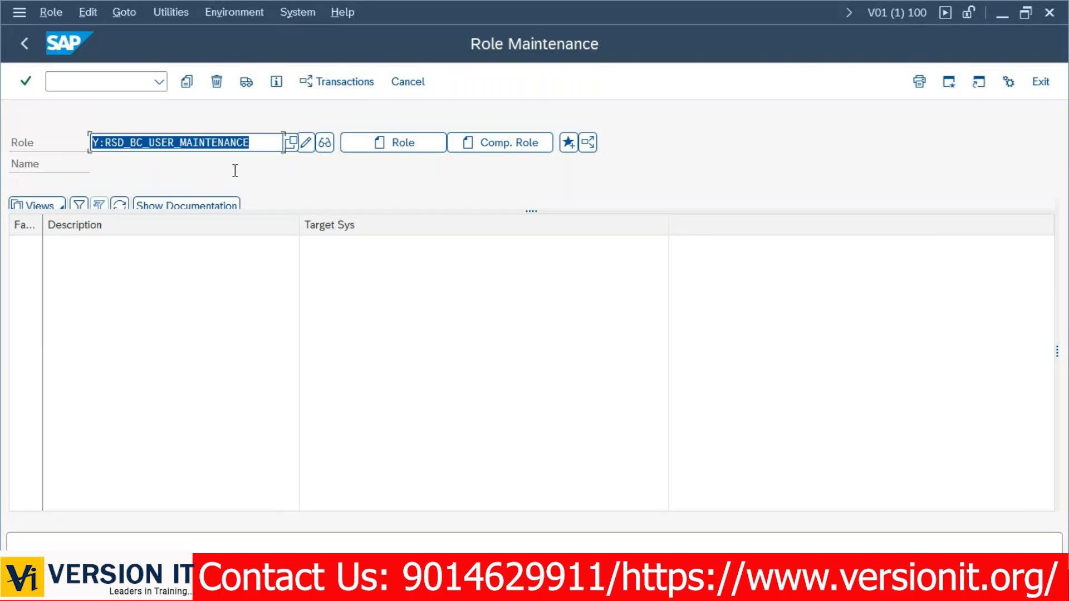
Review the parts of the role name and create single role Y:RSD_BC_USER_MAINTENANCE.
drag(259, 144, 92, 144)
click(92, 144)
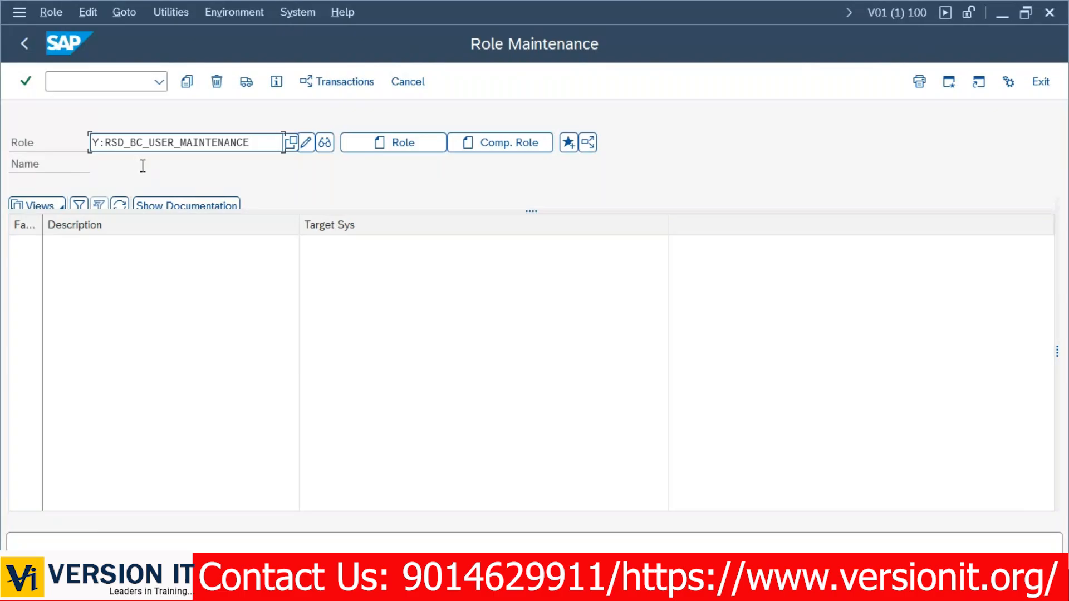
drag(92, 144, 95, 143)
click(97, 143)
drag(143, 143, 134, 144)
click(244, 146)
drag(264, 146, 158, 146)
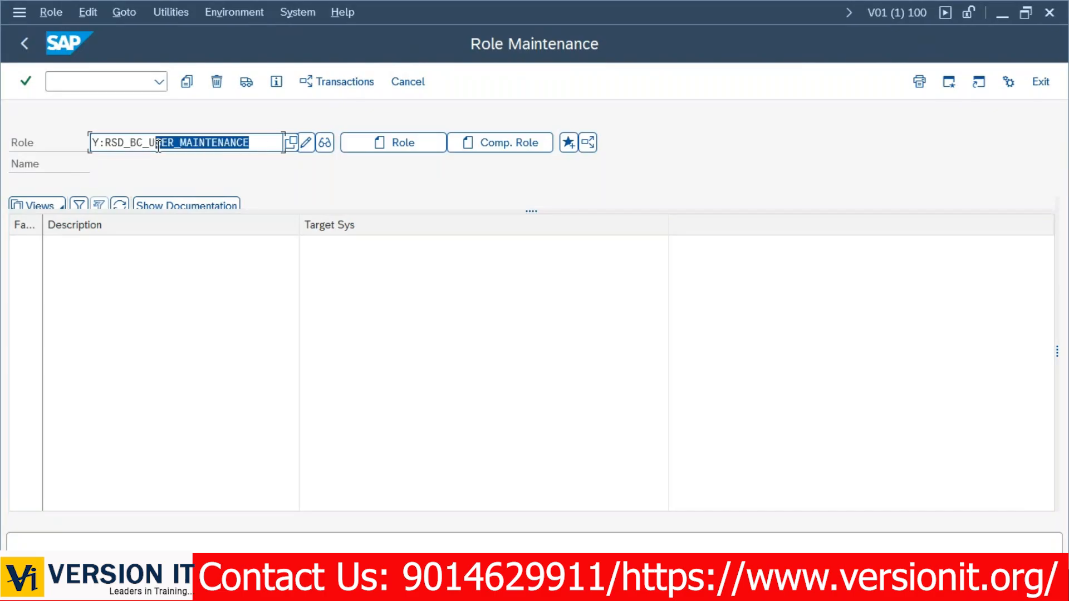
click(149, 144)
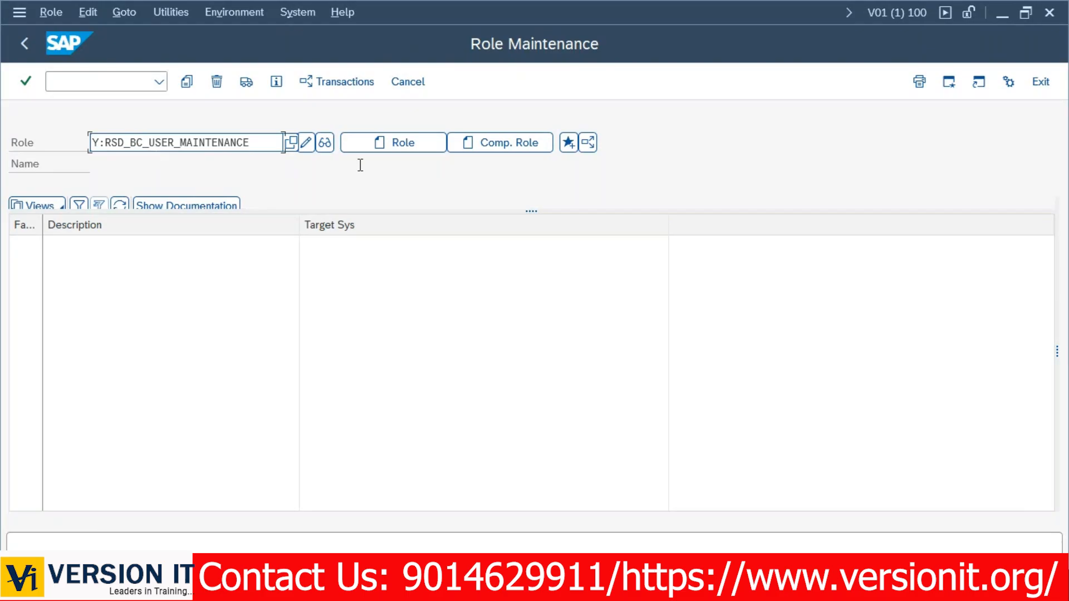
click(404, 149)
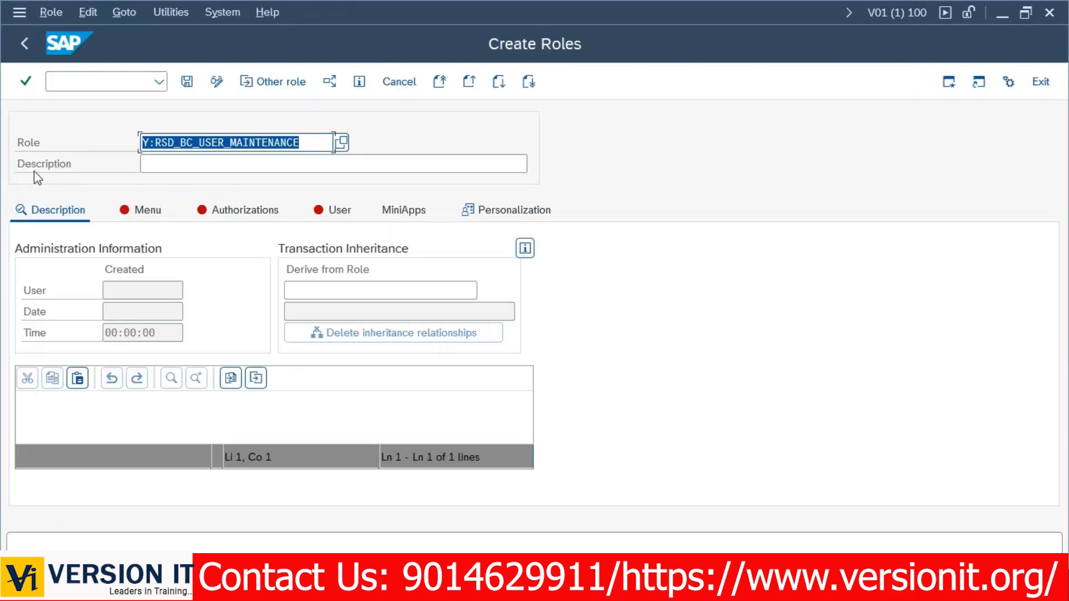
Give the role the description 'USER MAINTENANCE', reusing the role name's suffix.
double_click(200, 144)
click(200, 145)
click(200, 166)
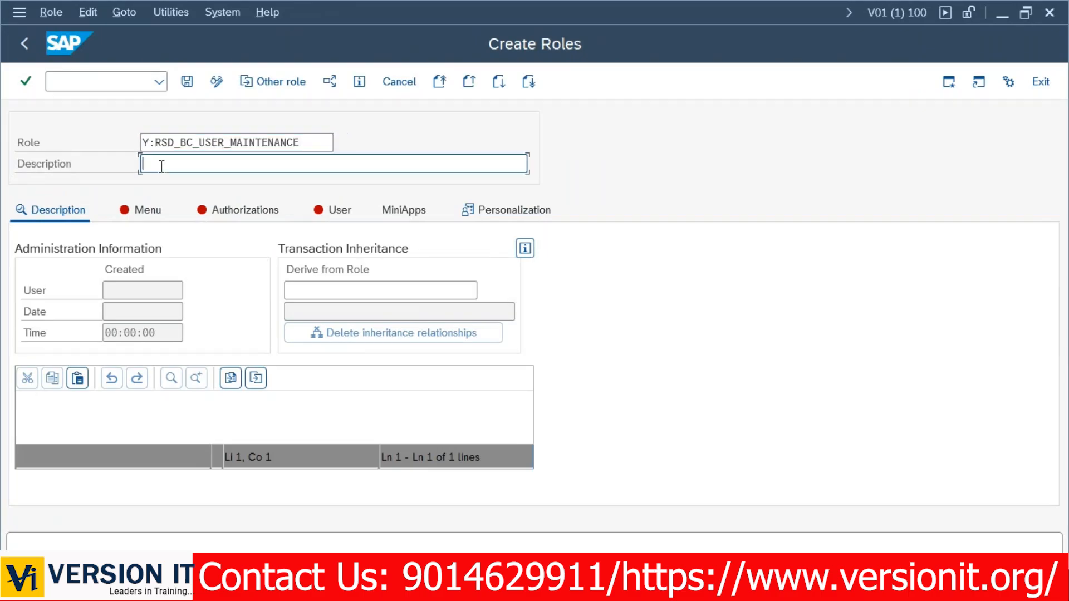
key(ctrl+v)
click(181, 169)
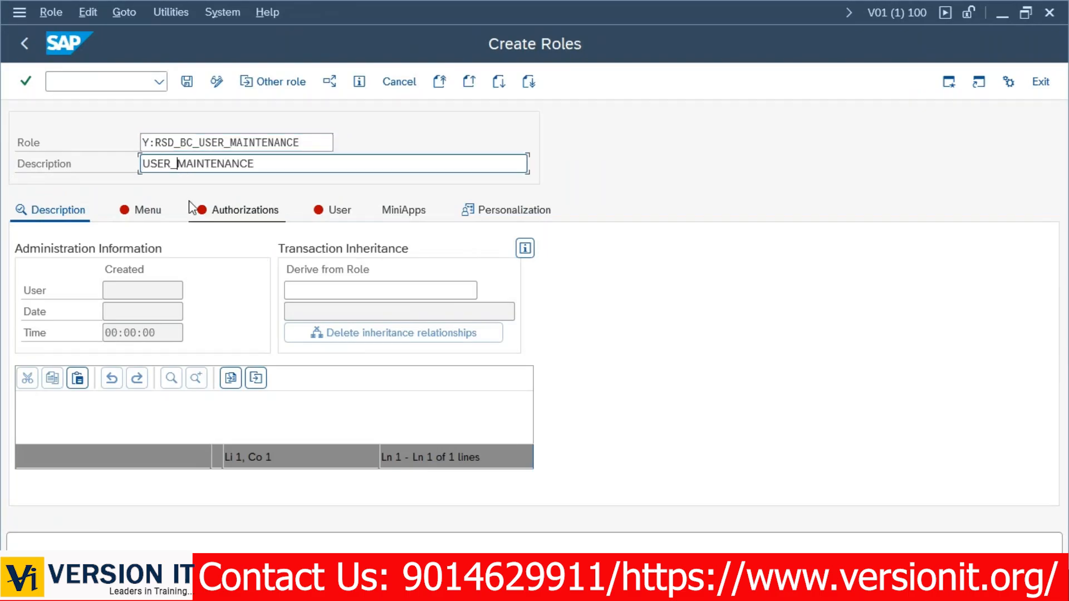
key(BackSpace)
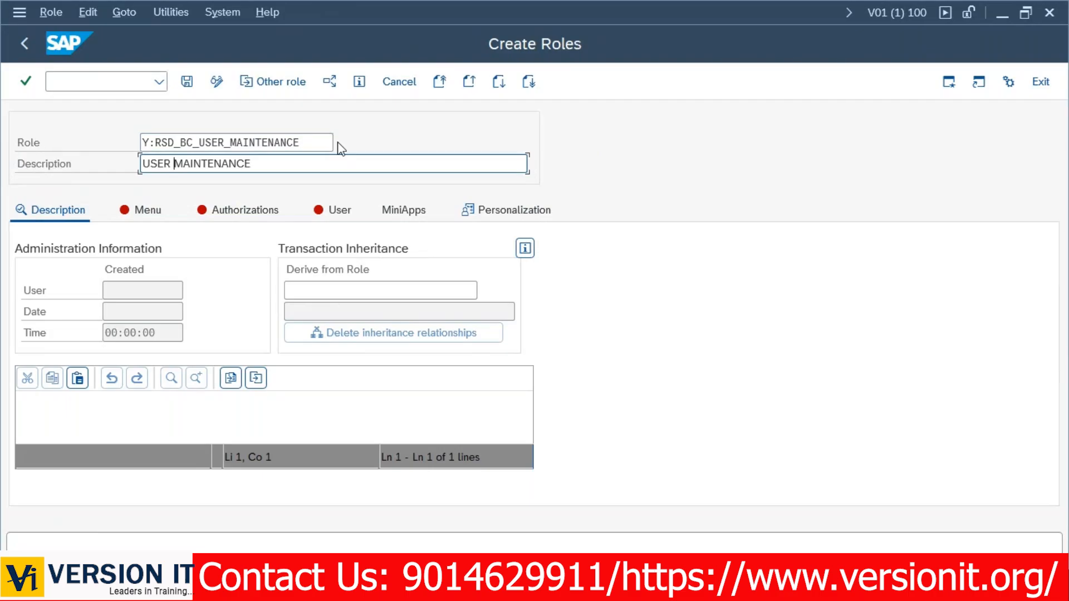
click(61, 419)
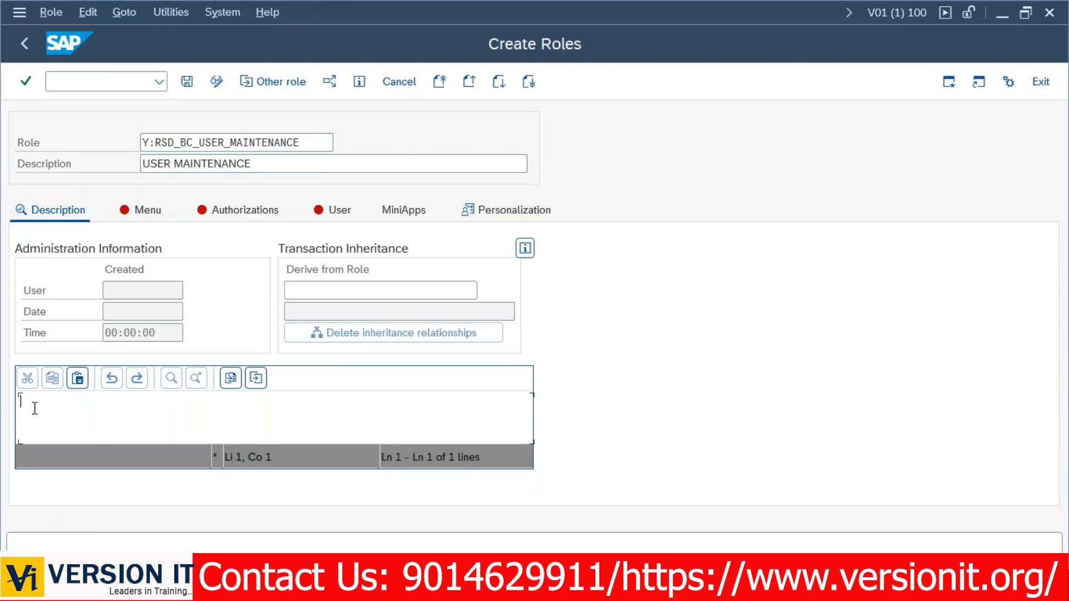
Save the role, then add its creator's user ID and creation date 04.03.2026 to the long text.
text(BOB)
click(187, 82)
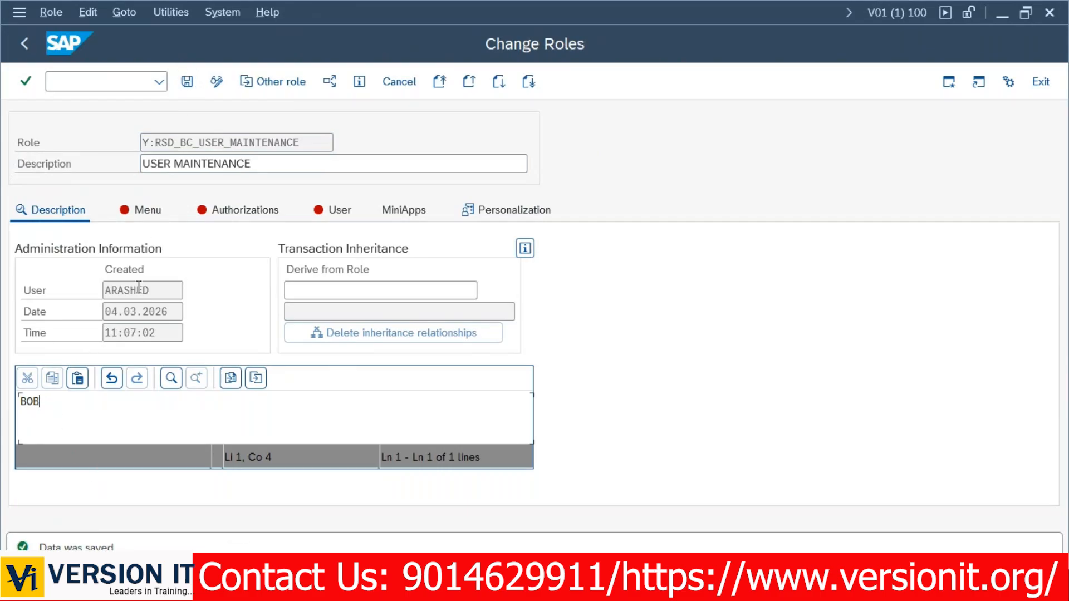
drag(155, 290, 106, 290)
key(ctrl+c)
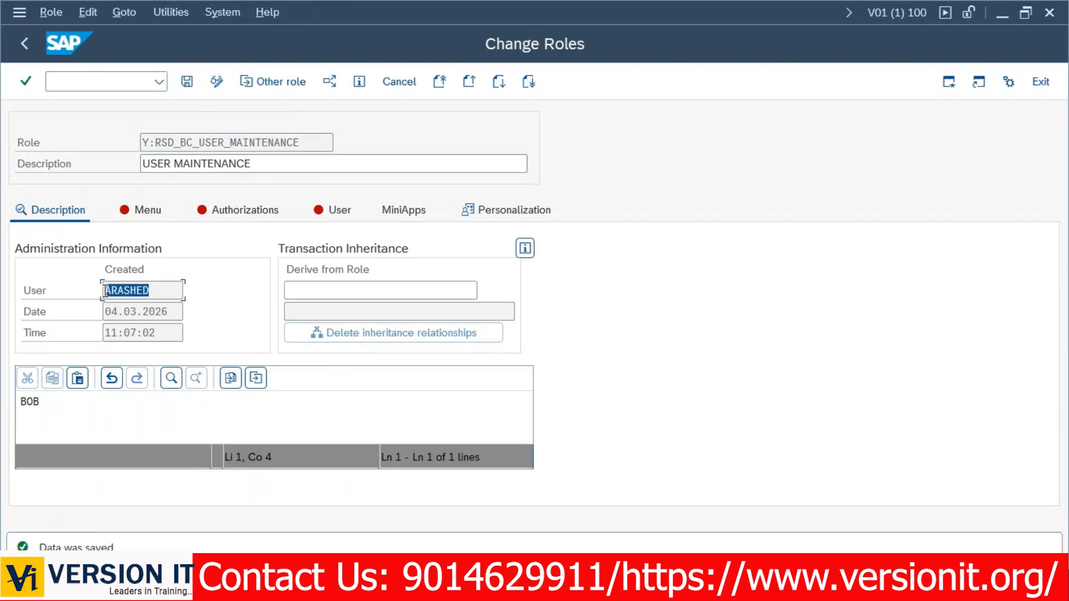
click(74, 433)
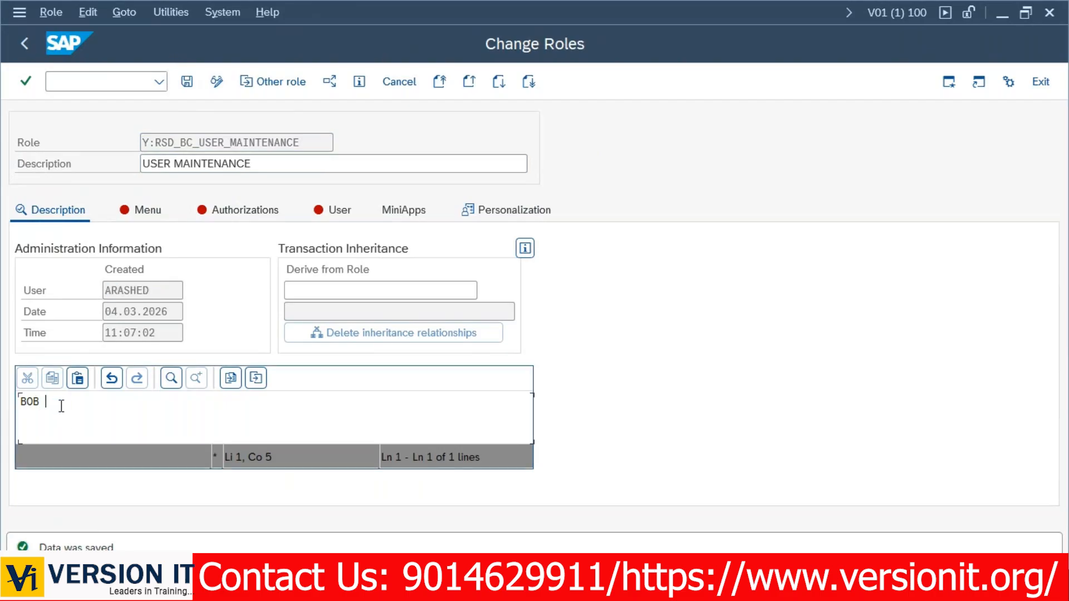
key(ctrl+v)
drag(169, 311, 99, 332)
key(ctrl+c)
click(111, 409)
key(ctrl+v)
Add 'CREATED A SINGLE ROLE FOR USER MAINTENANCE WITH TCODES SU01, SU53 AND SUIM.' to the long text.
text(CREATED)
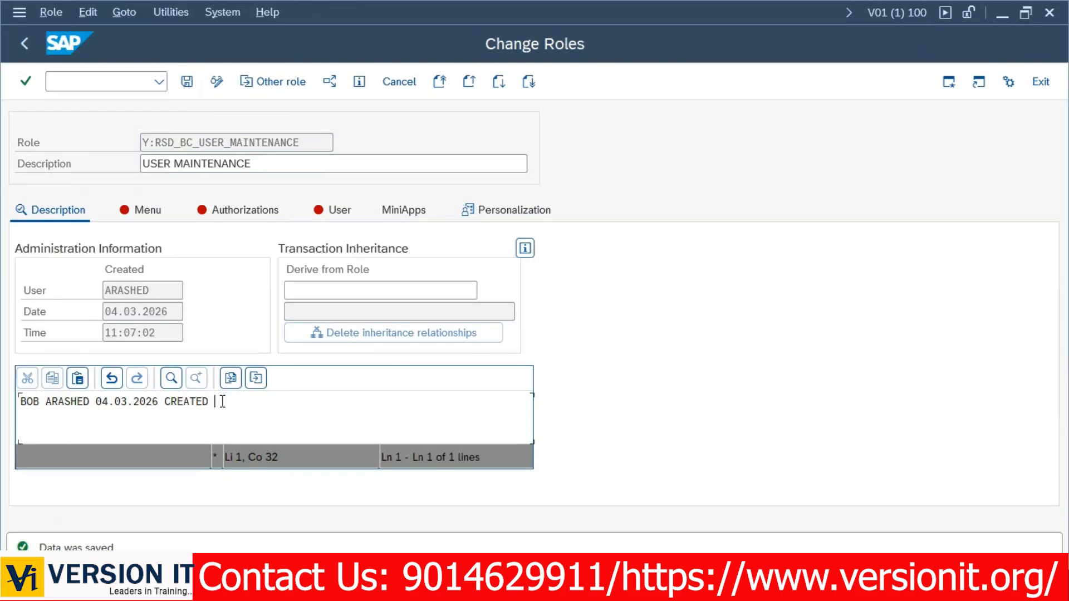
text(A SINGLE ROLE WITH)
key(BackSpace)
key(BackSpace)
key(BackSpace)
key(BackSpace)
text(FOR USER MAINTENANCE WITH TCODES  )
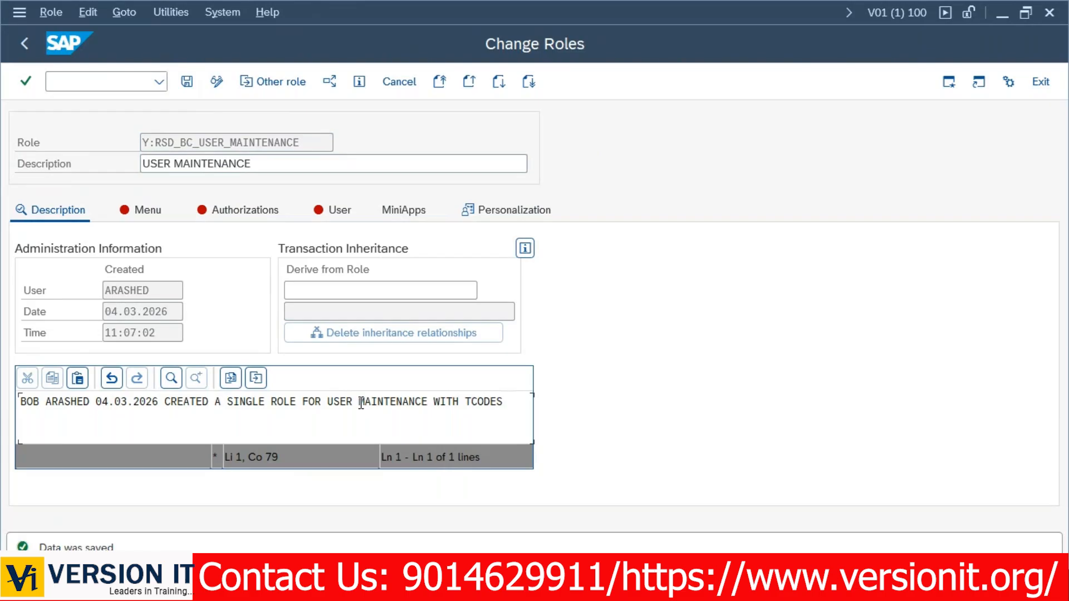
text(SU01,SUU53 AND)
key(Left)
key(Left)
key(Left)
key(Left)
key(Left)
key(Left)
text(=)
key(BackSpace)
key(BackSpace)
key(Right)
key(Right)
key(Right)
key(Right)
key(Right)
key(Right)
text(SUI)
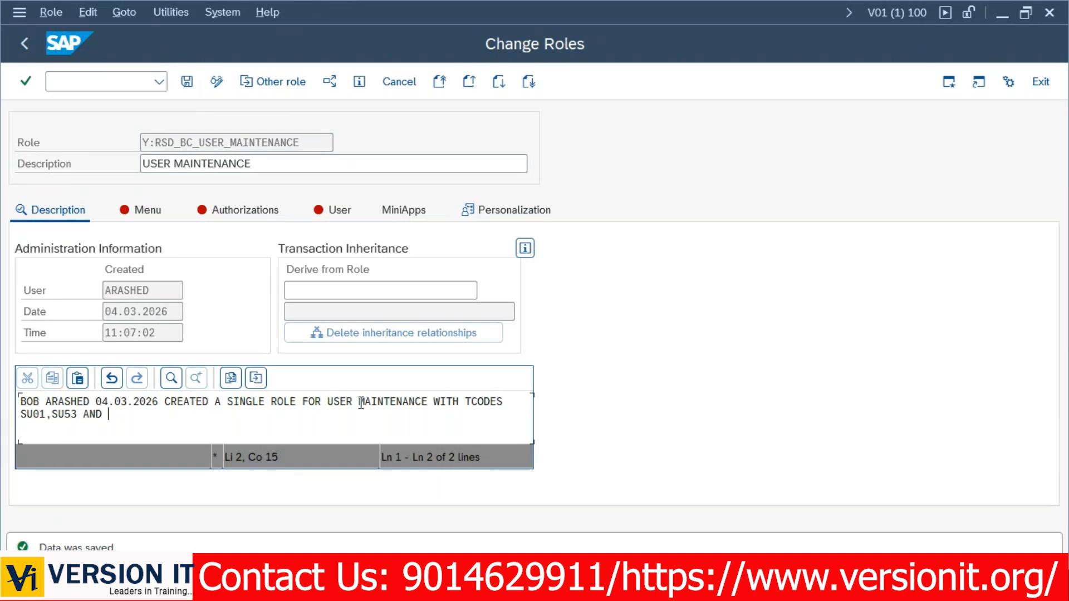
text(M.)
drag(152, 419, 2, 405)
key(ctrl+c)
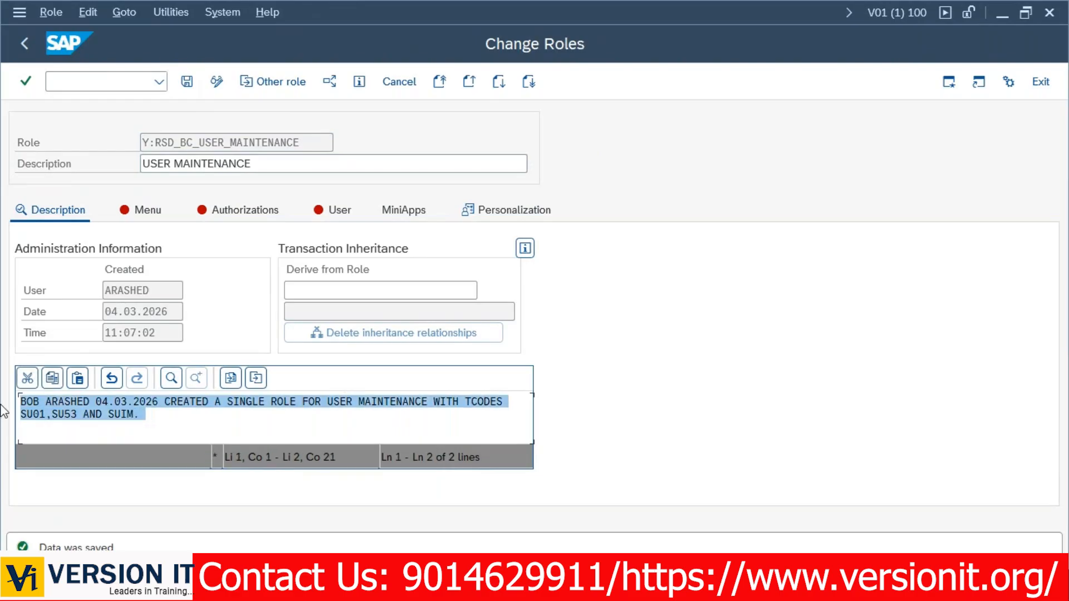
key(super+r)
Paste the copied role description into a new untitled Notepad note and minimize it.
key(super+s)
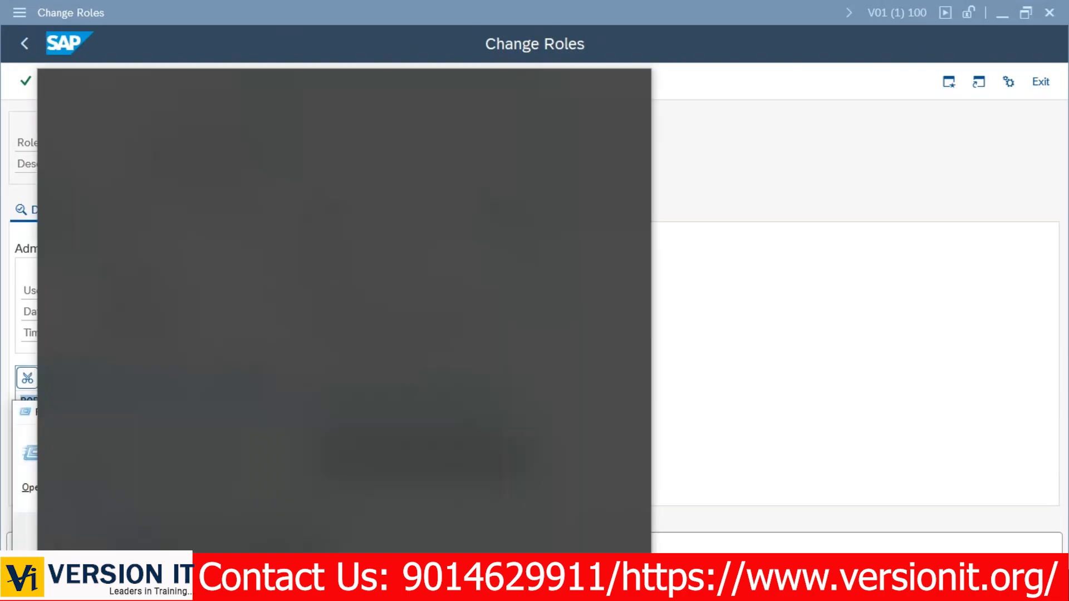
key(Escape)
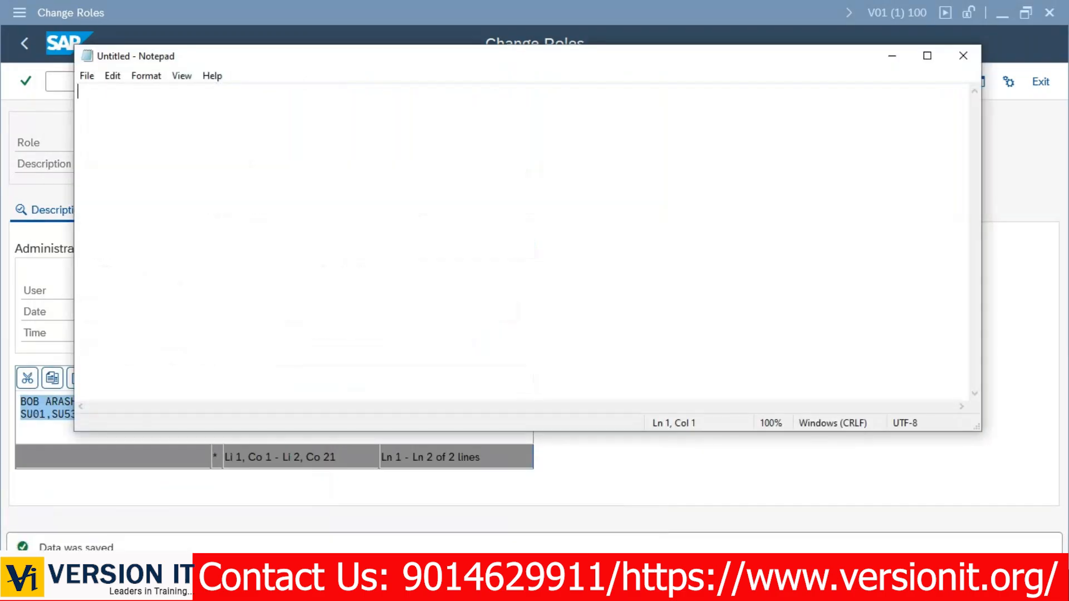
key(ctrl+v)
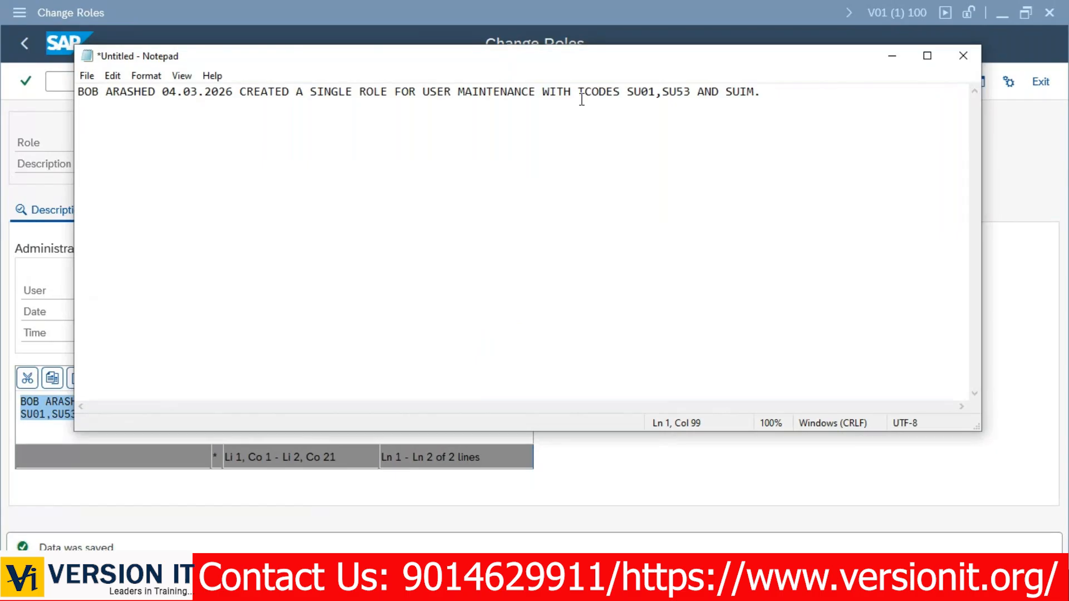
click(900, 59)
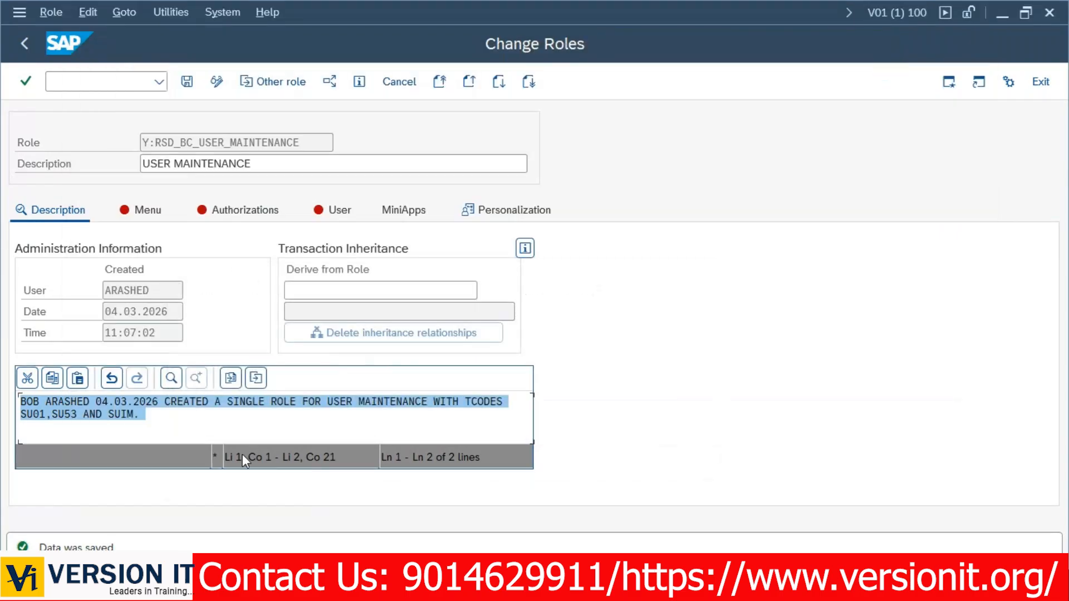
Re-save the role, review its Created and Changed user entries, and show the role menu.
click(219, 425)
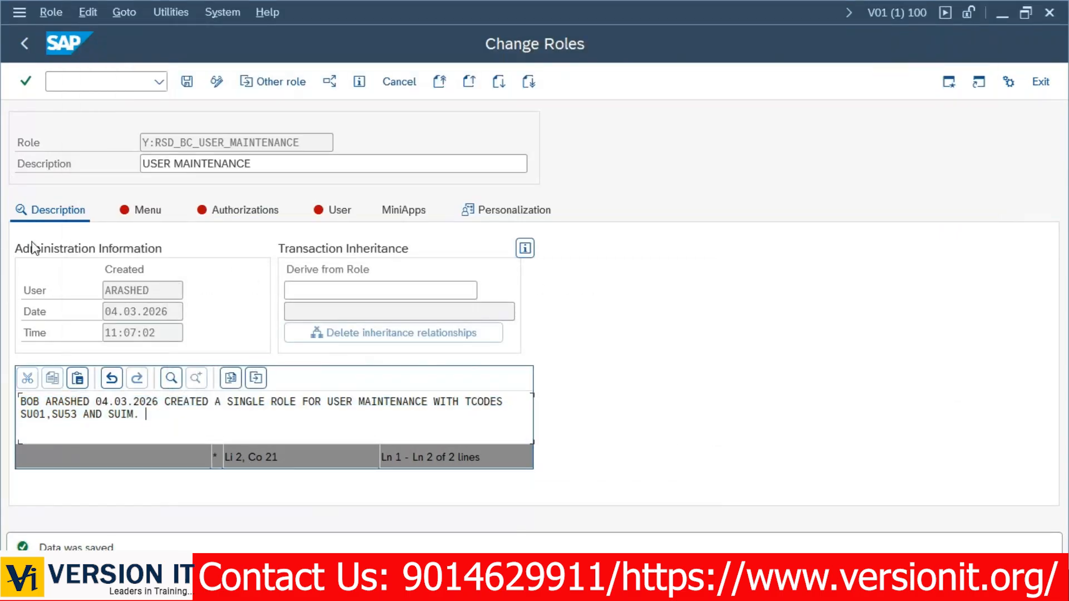
click(187, 81)
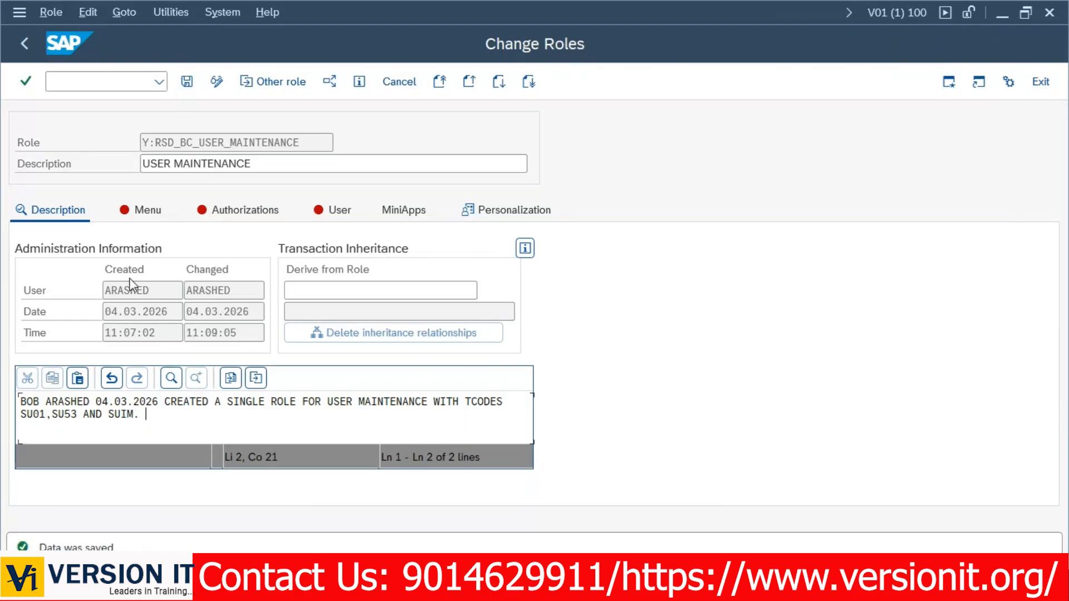
drag(105, 290, 241, 296)
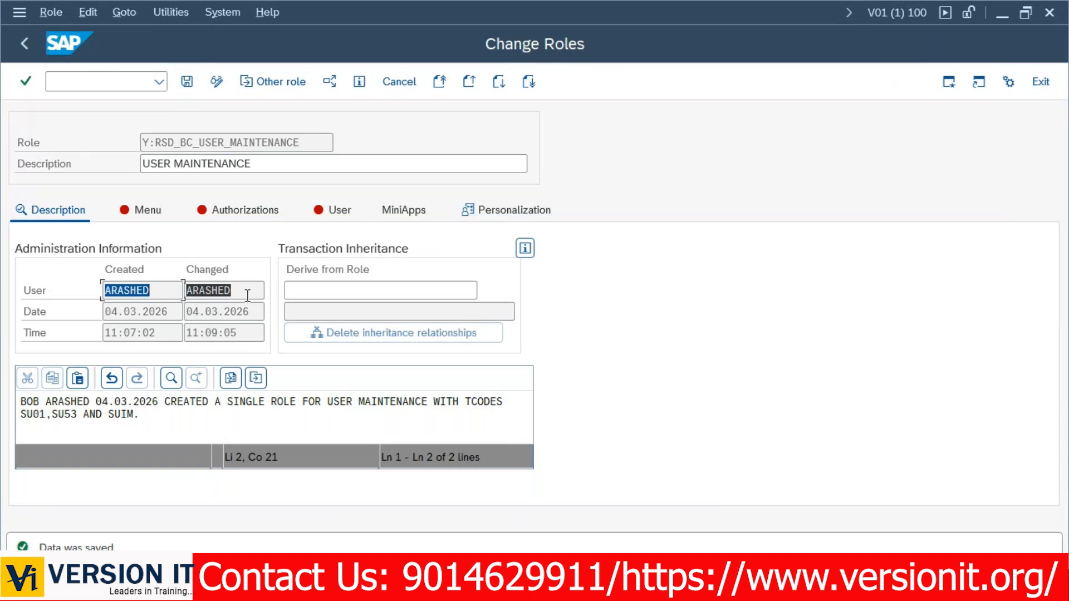
click(105, 290)
drag(104, 290, 240, 296)
click(240, 296)
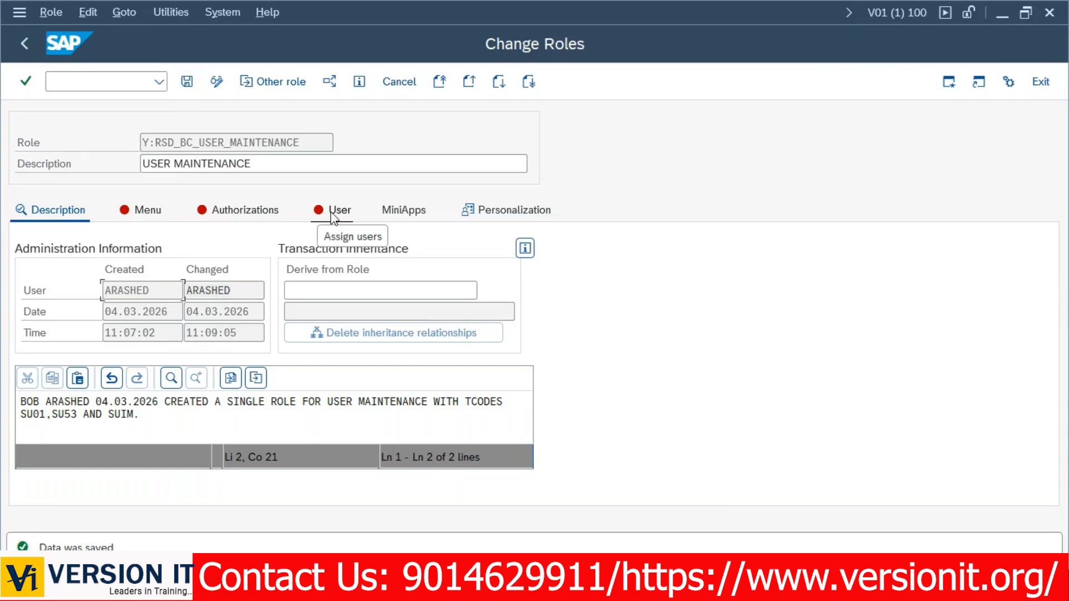
click(148, 217)
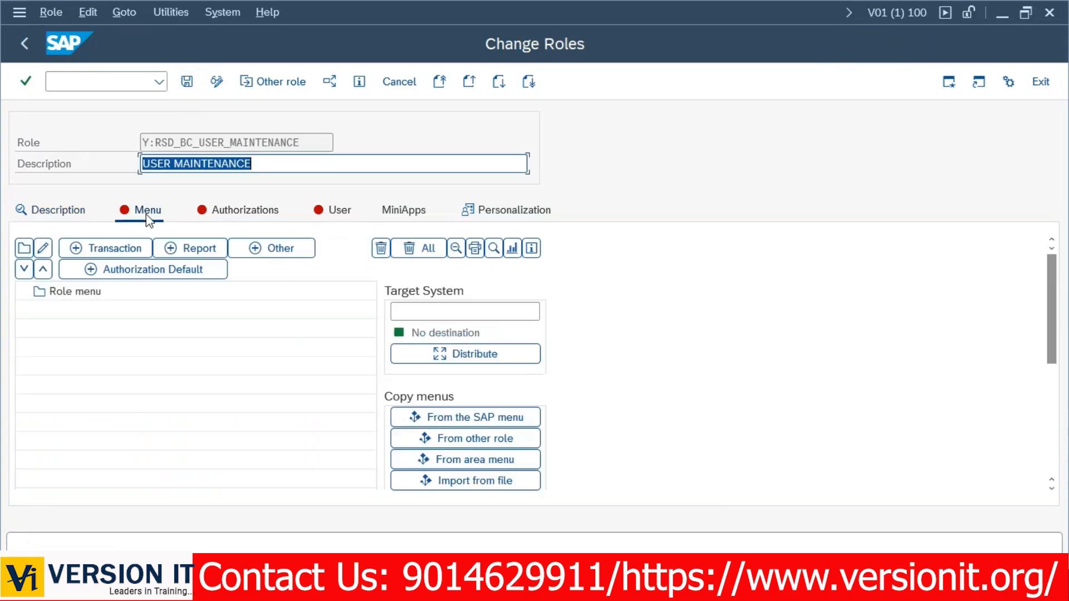
Enter transactions SU01, SU53 and SUIM in the role menu's transaction list.
click(124, 250)
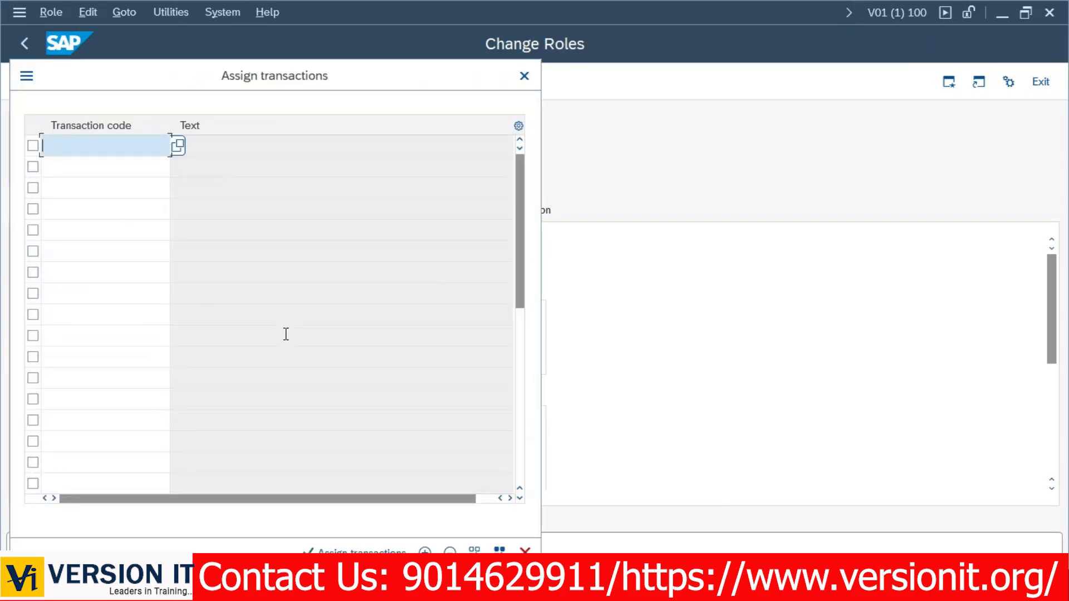
text(su01)
key(Tab)
text(su)
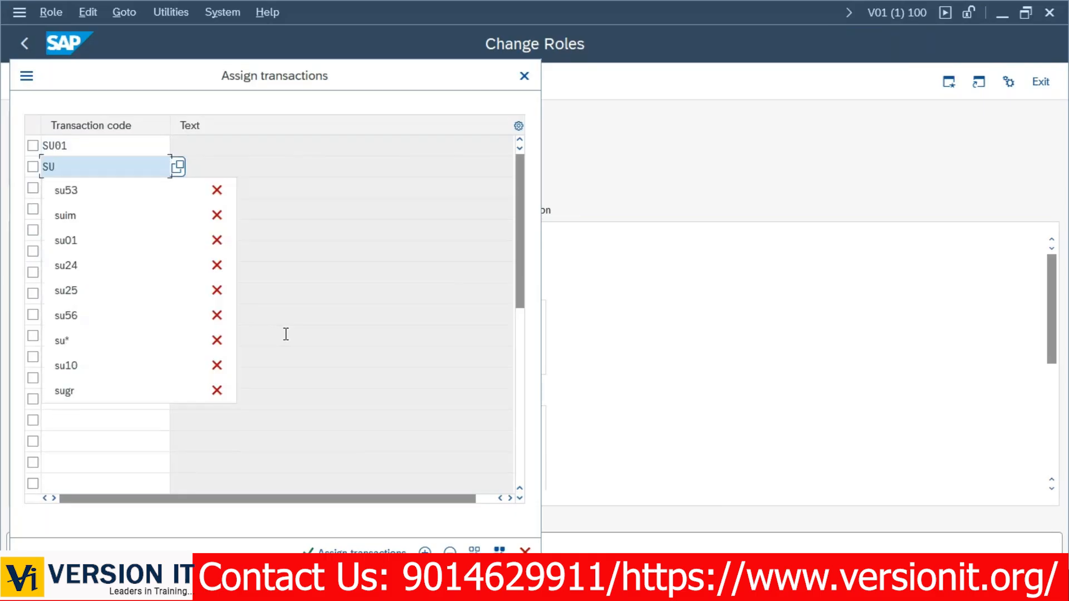
key(Down)
key(Return)
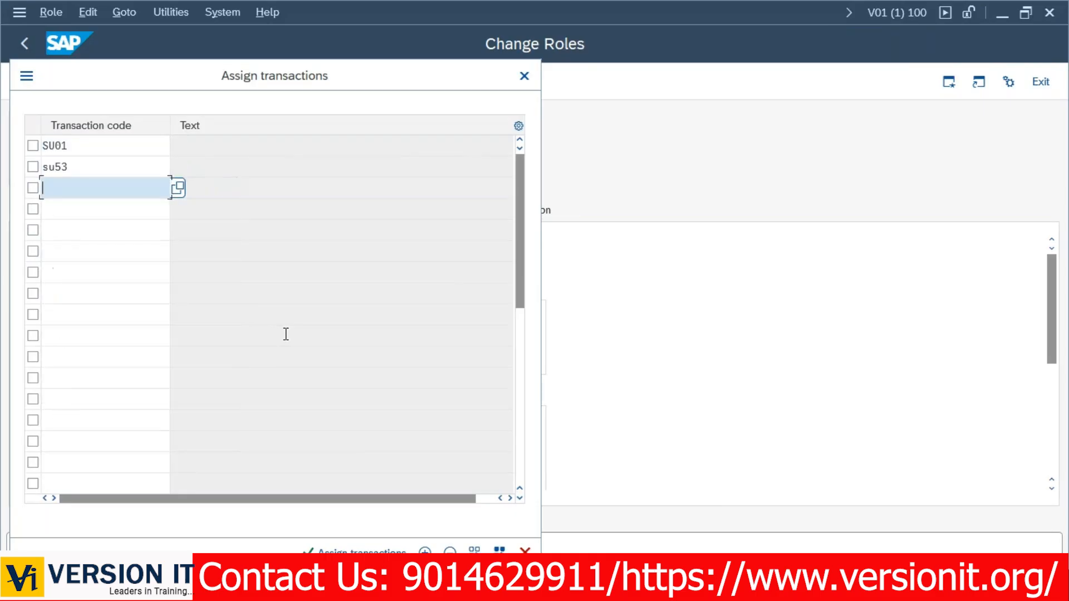
text(suim)
key(Return)
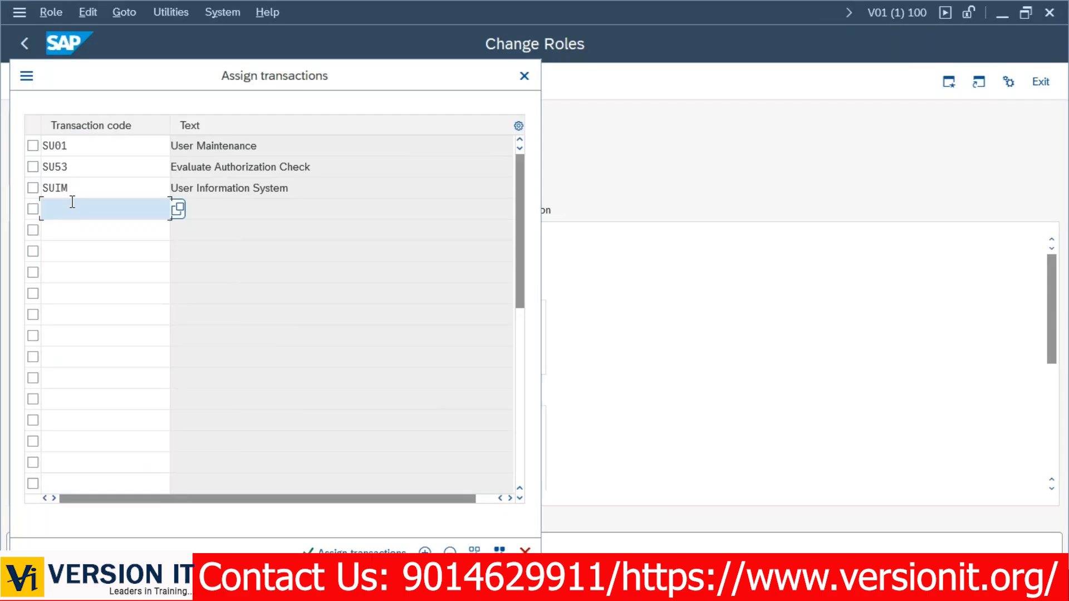
Remove the invalid SFSDK entry and assign the three transactions to the role menu.
text(SFSDK)
key(Return)
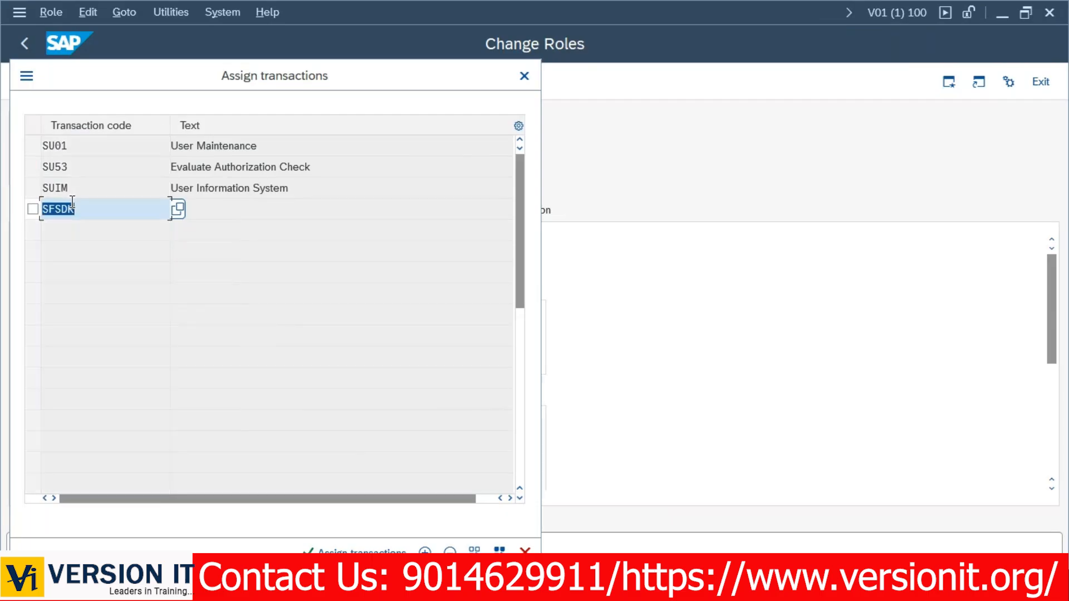
key(BackSpace)
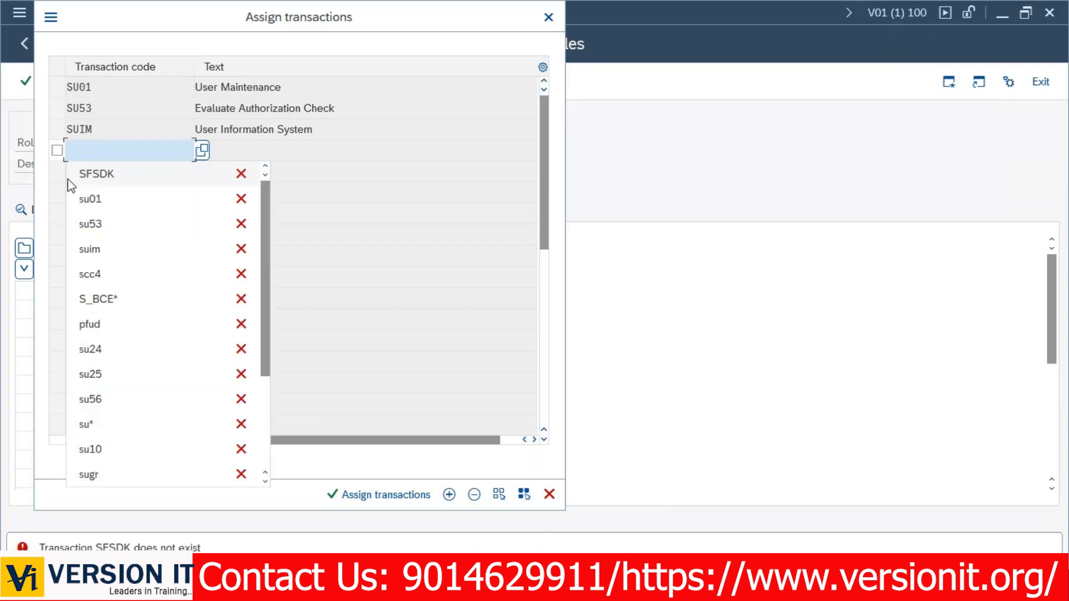
click(68, 173)
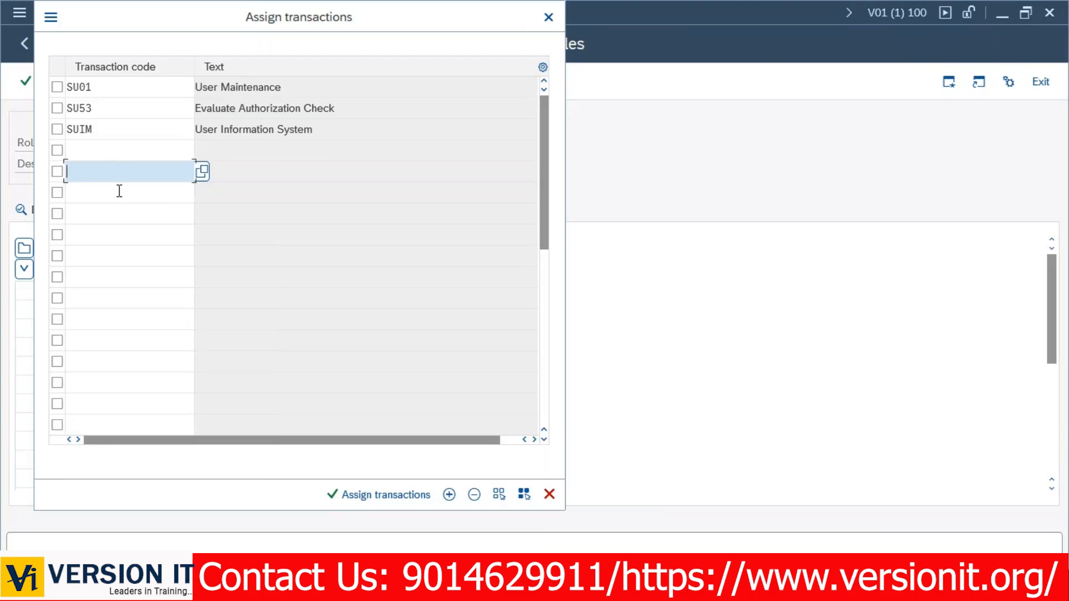
click(65, 89)
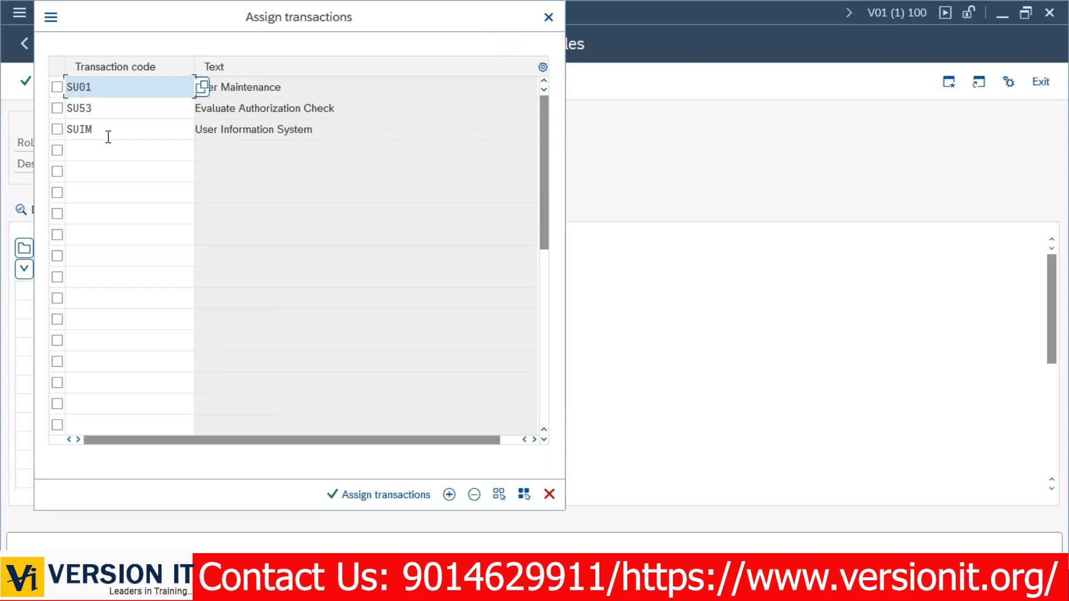
click(410, 495)
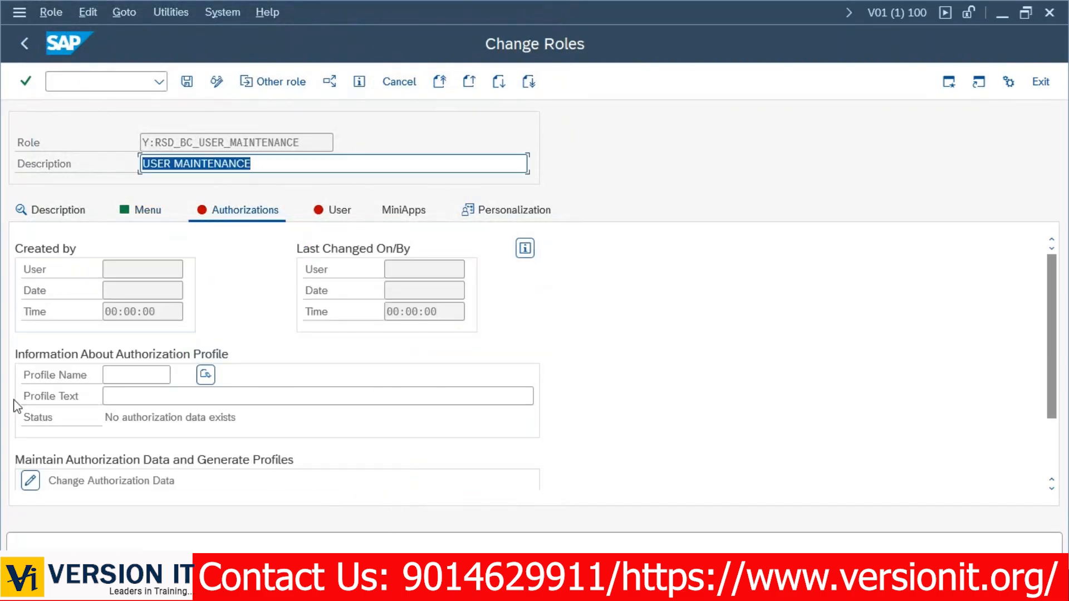
Discard trial profile names, let SAP propose profile T-V1780023, and save the role.
click(144, 144)
drag(145, 144, 317, 146)
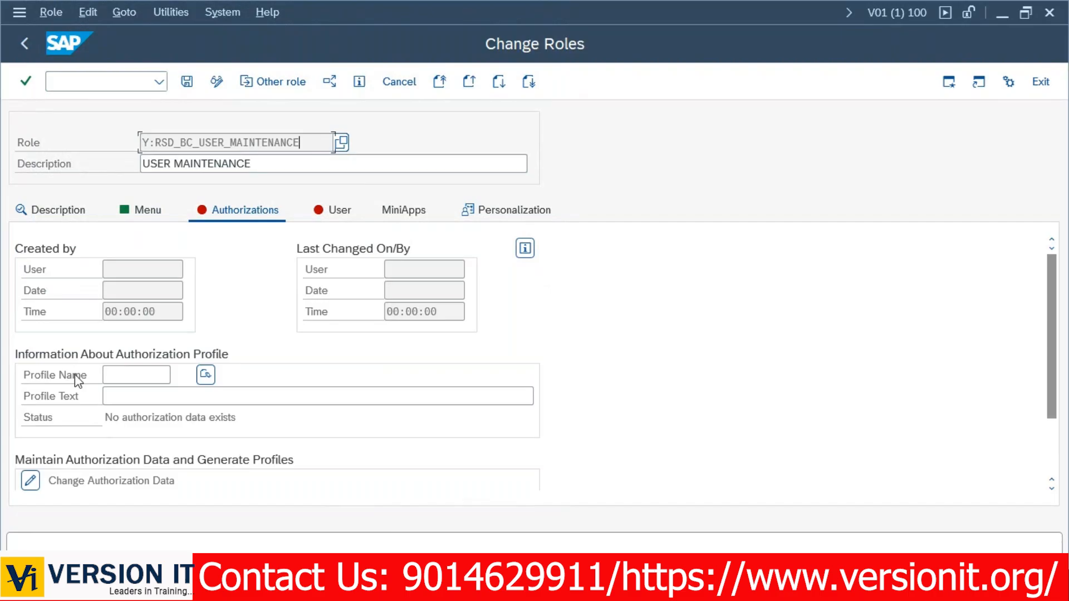
drag(143, 143, 304, 146)
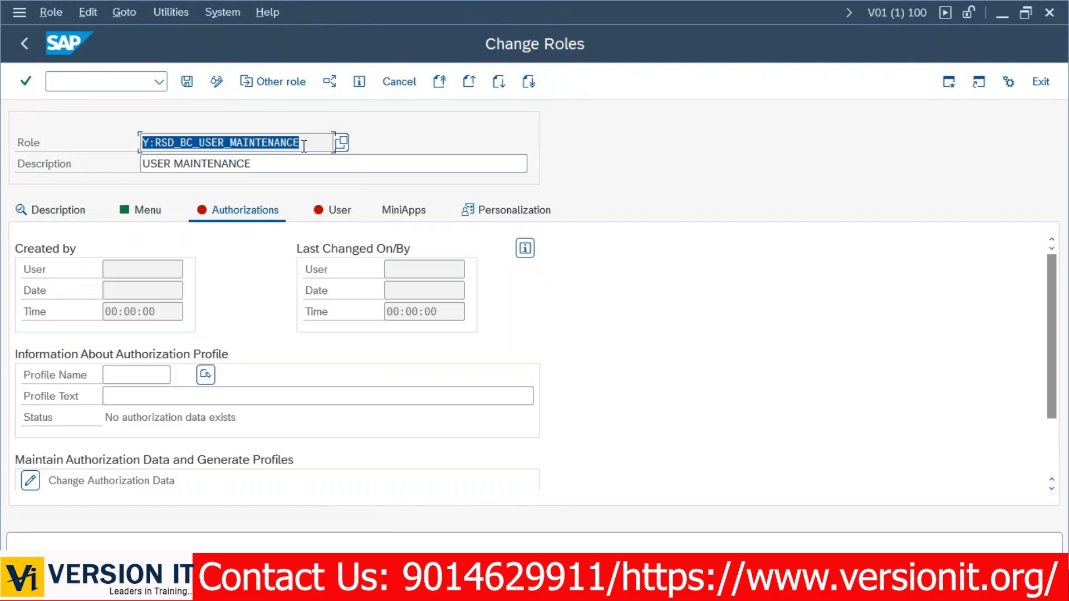
click(136, 370)
text(Y:RSD_BC_)
key(BackSpace)
key(BackSpace)
key(BackSpace)
key(BackSpace)
key(BackSpace)
key(BackSpace)
key(BackSpace)
key(BackSpace)
key(BackSpace)
text(1234645645)
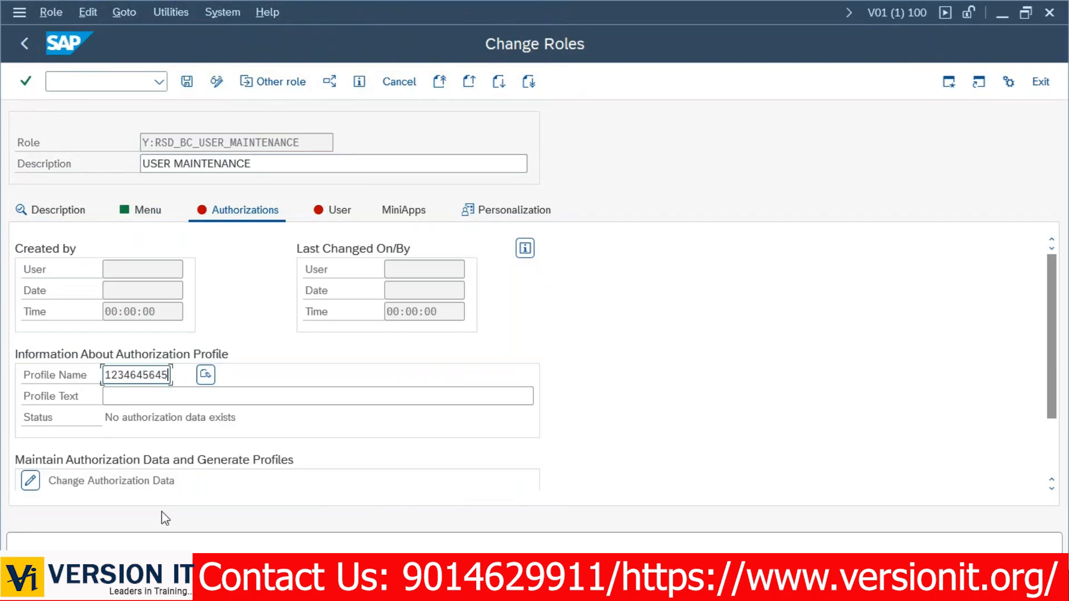
key(BackSpace)
key(BackSpace)
key(BackSpace)
key(BackSpace)
key(BackSpace)
key(BackSpace)
key(BackSpace)
key(BackSpace)
key(BackSpace)
key(BackSpace)
click(205, 376)
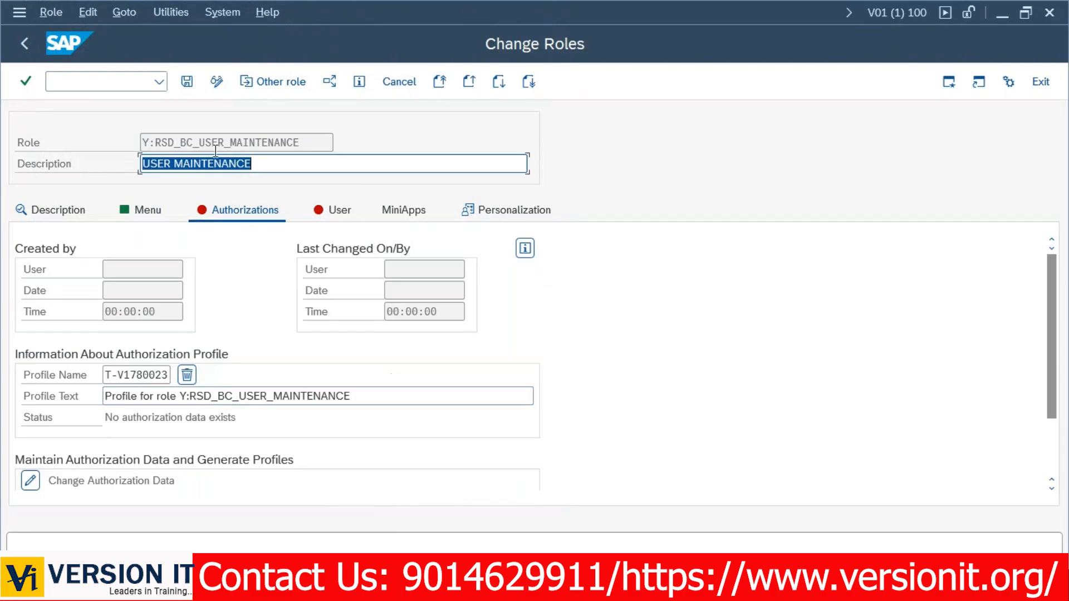
key(ctrl+s)
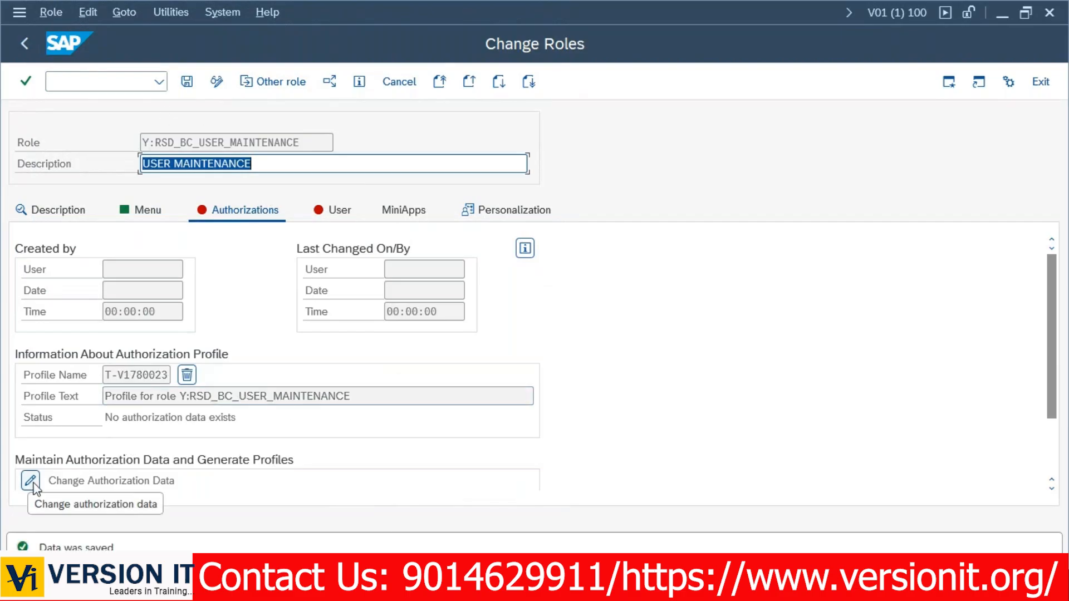
click(32, 482)
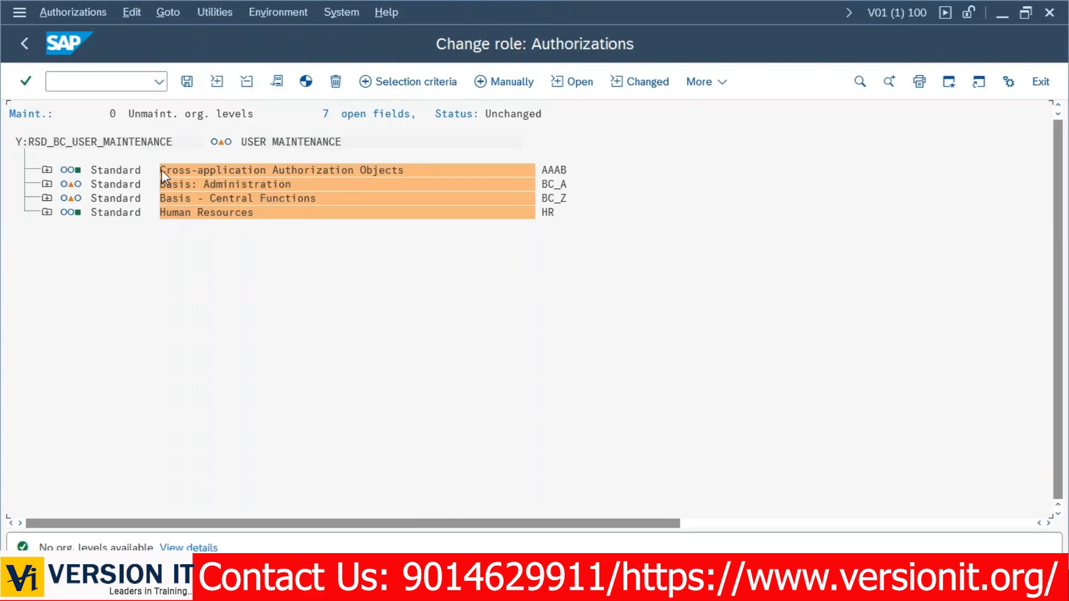
drag(165, 170, 433, 174)
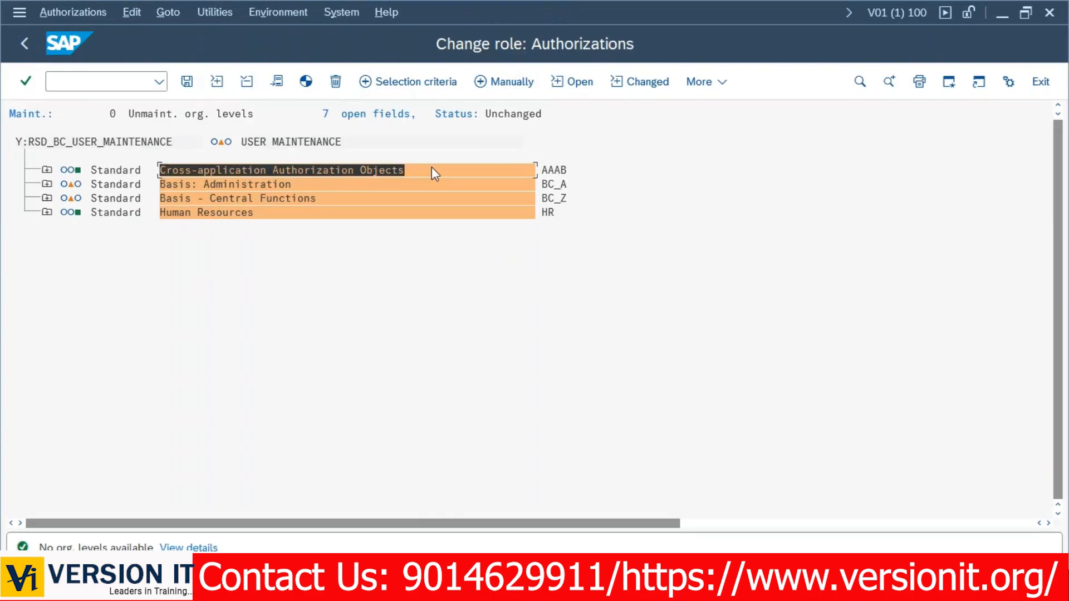
key(ctrl+c)
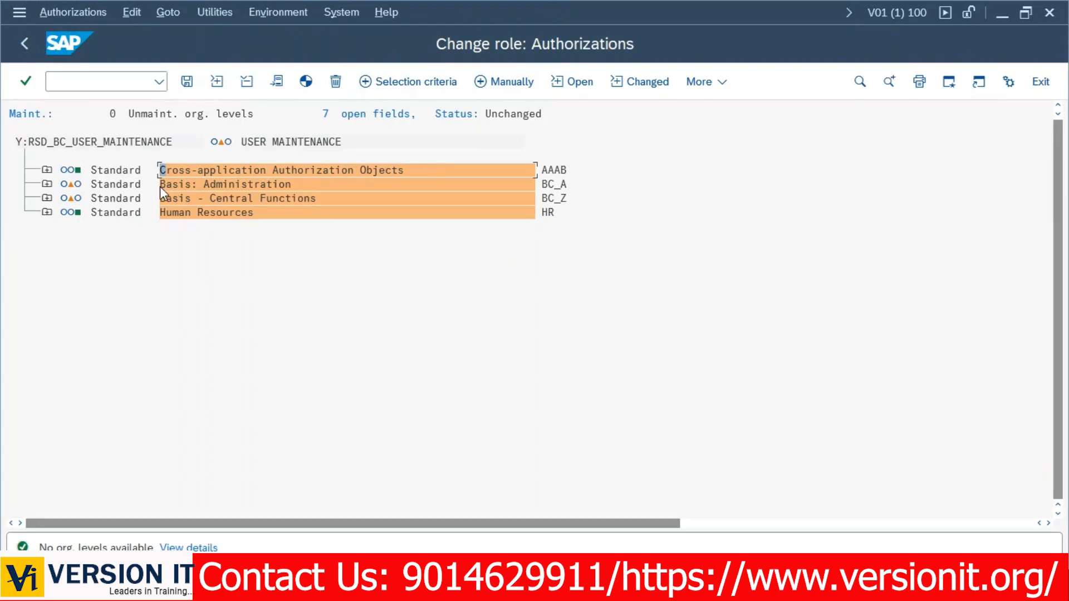
drag(159, 188, 330, 184)
key(ctrl+c)
drag(169, 201, 353, 199)
key(ctrl+c)
drag(156, 219, 326, 222)
key(ctrl+c)
drag(161, 170, 440, 220)
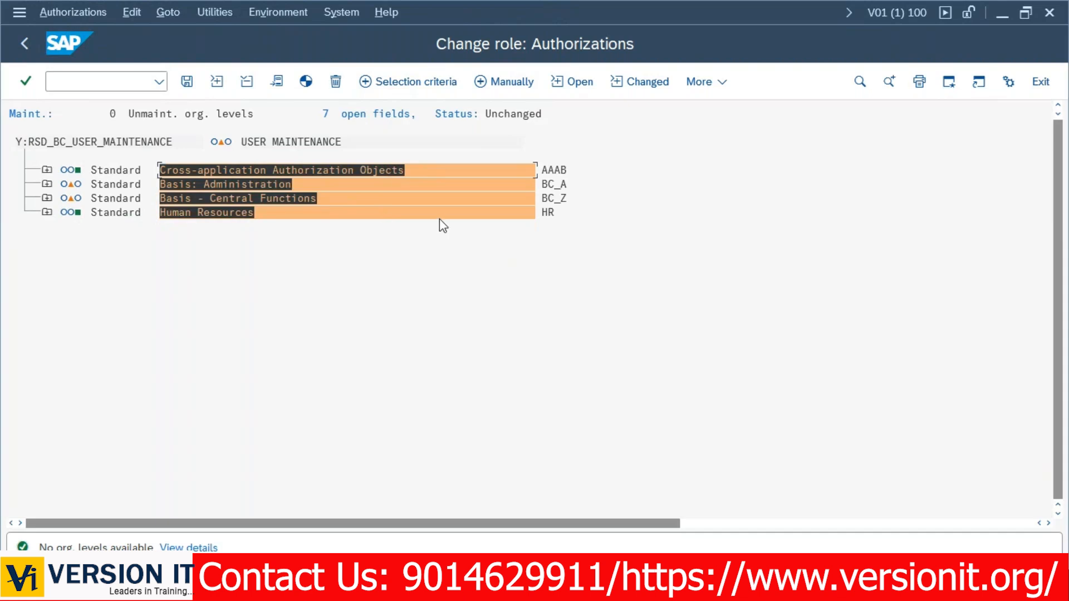
key(ctrl+c)
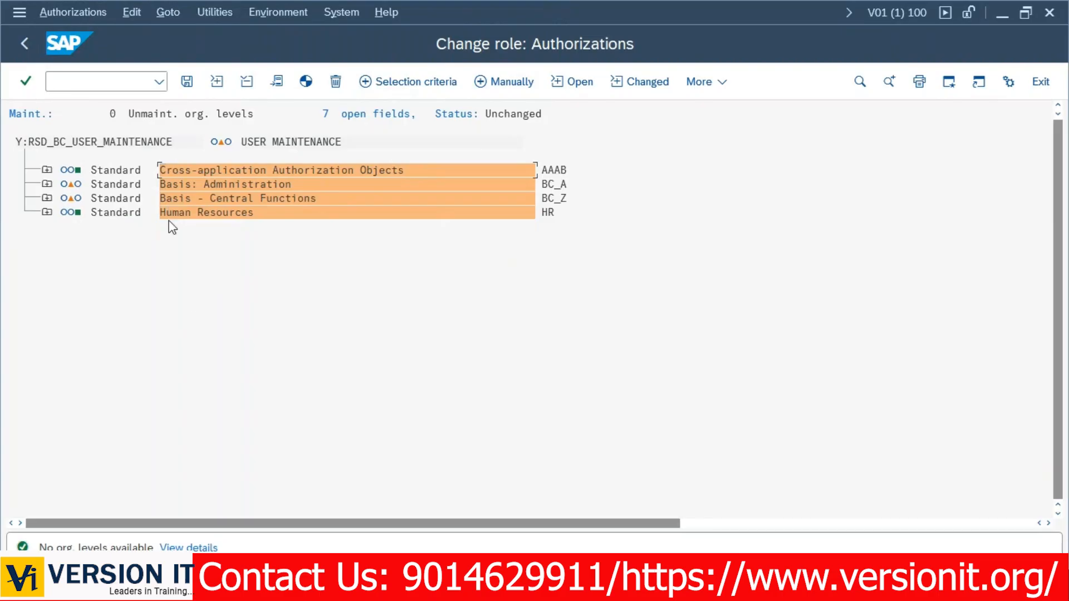
drag(159, 214, 215, 222)
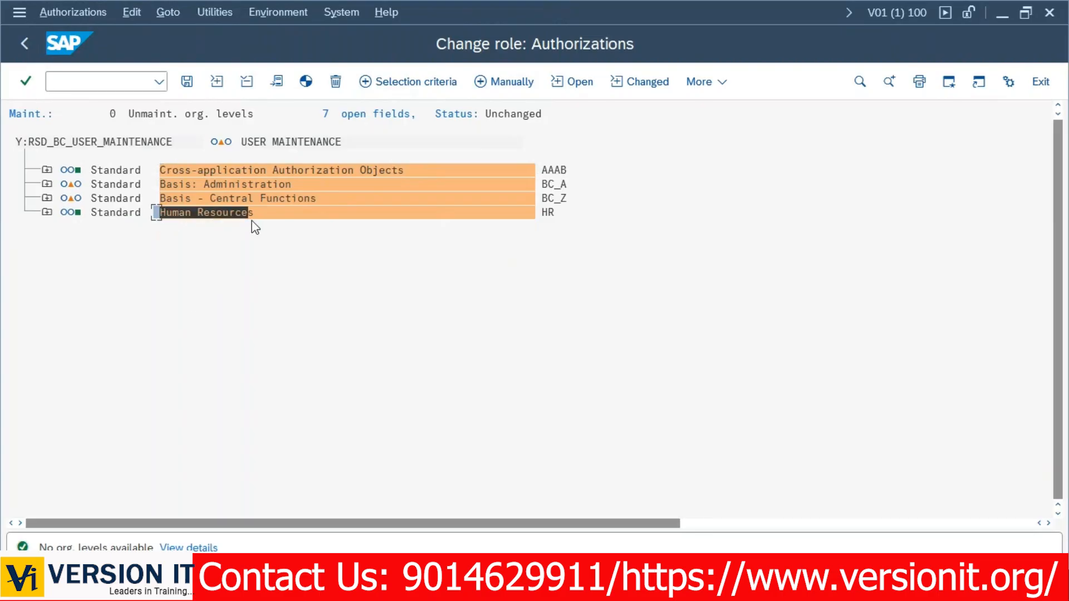
key(ctrl+c)
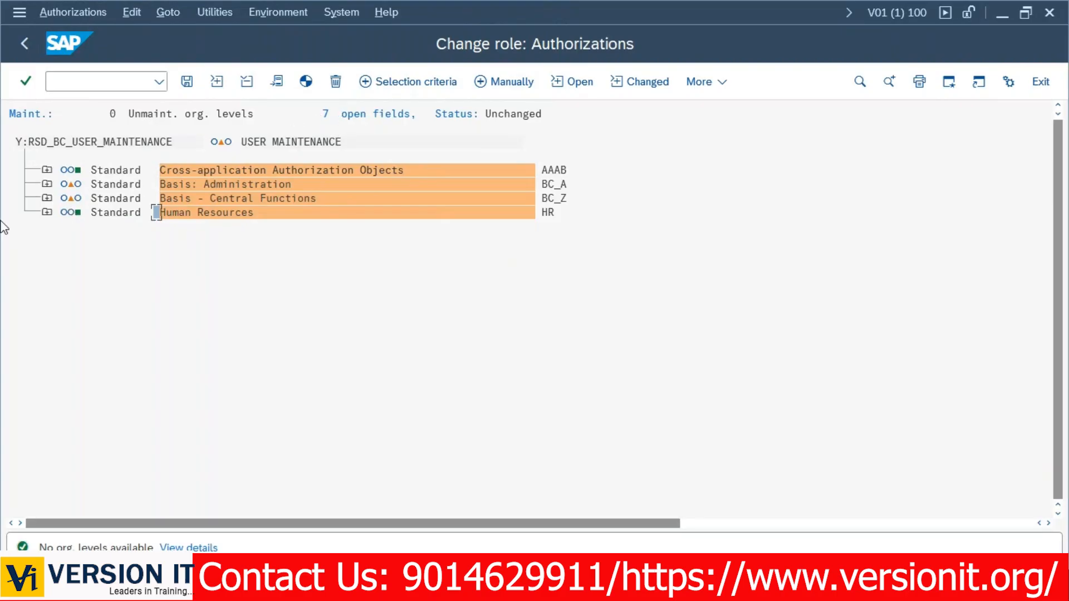
Expand Basis: Administration and fill all open fields of Y:RSD_BC_USER_MAINTENANCE with * full authorization.
click(47, 183)
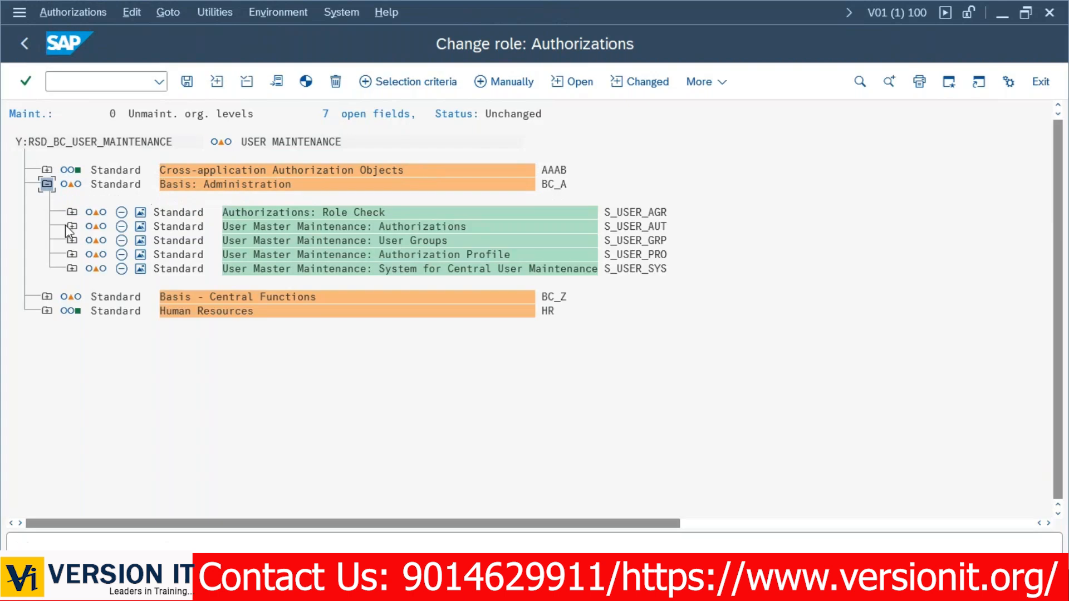
click(72, 212)
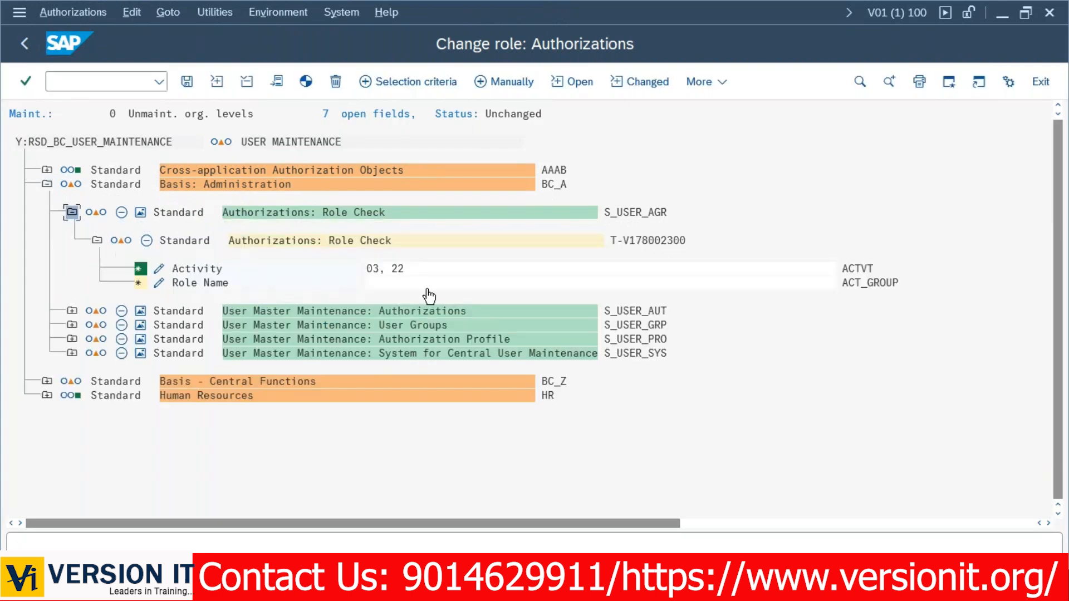
click(72, 311)
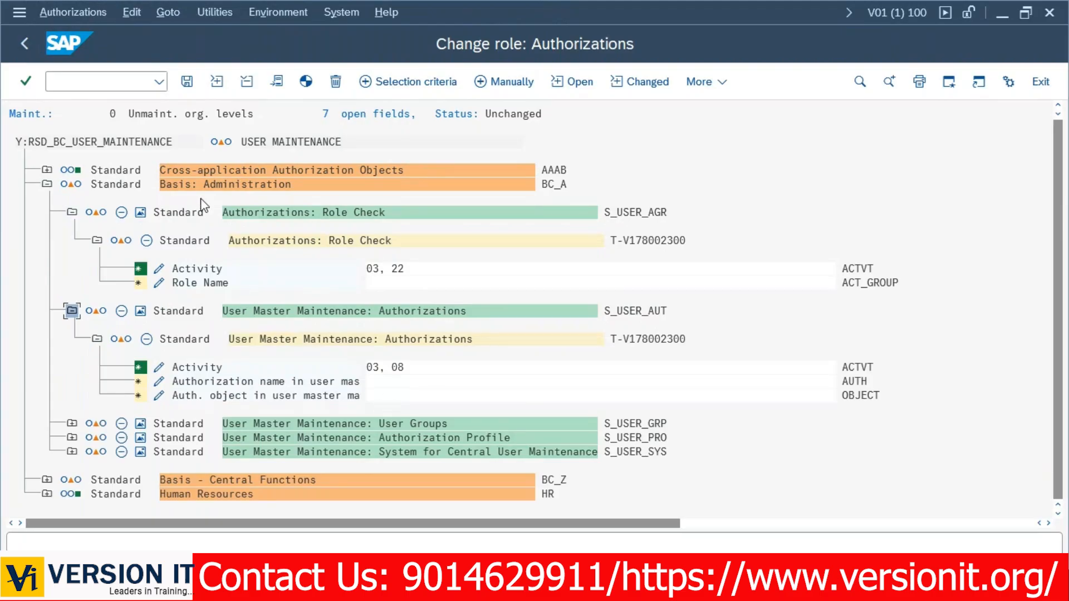
click(223, 144)
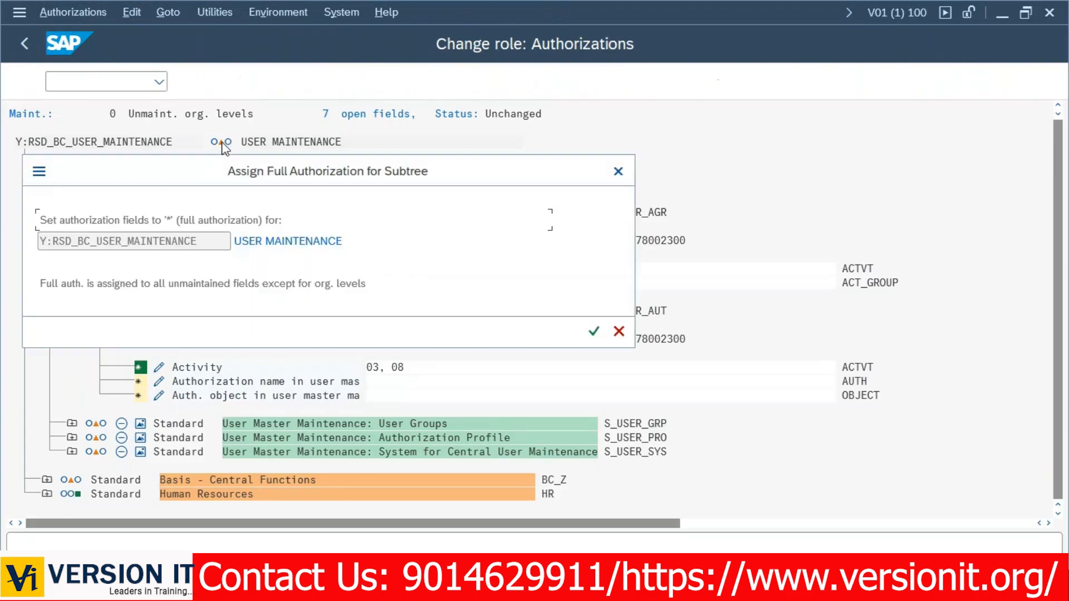
drag(281, 181, 430, 76)
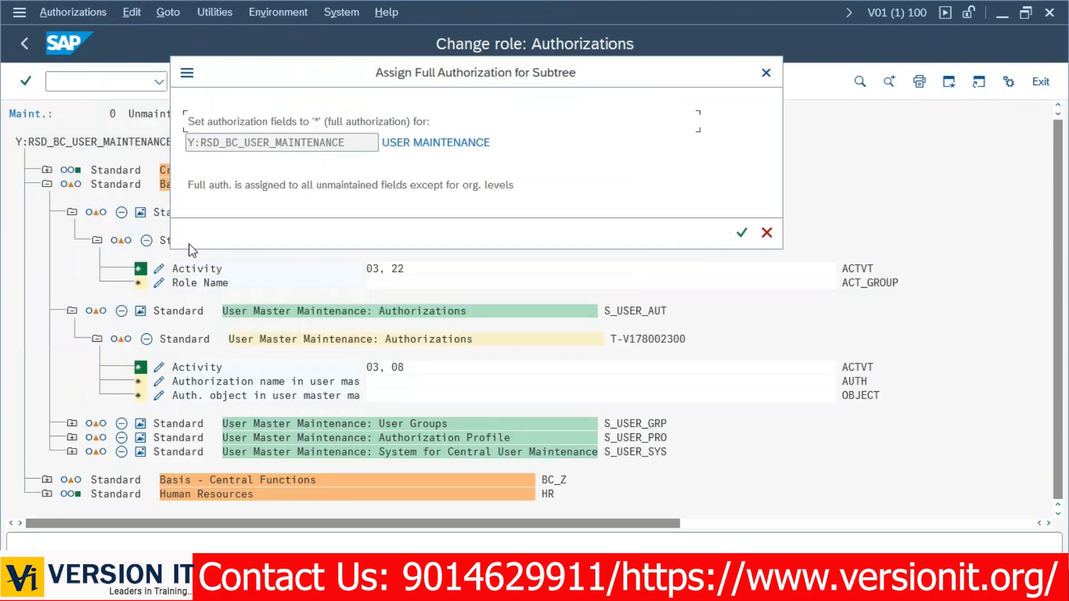
drag(186, 124, 318, 119)
drag(325, 122, 413, 122)
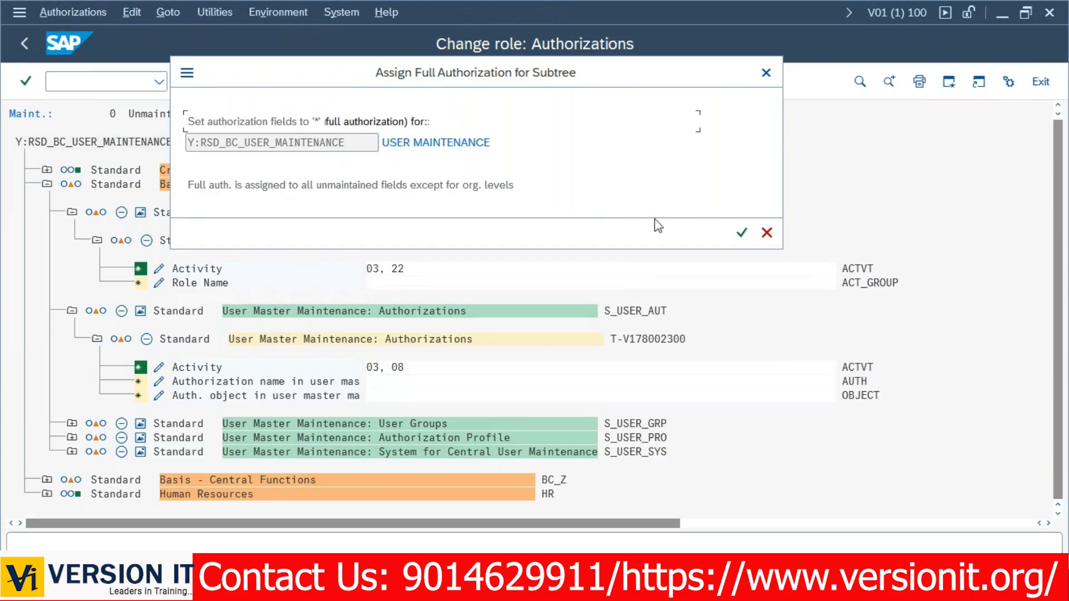
click(742, 233)
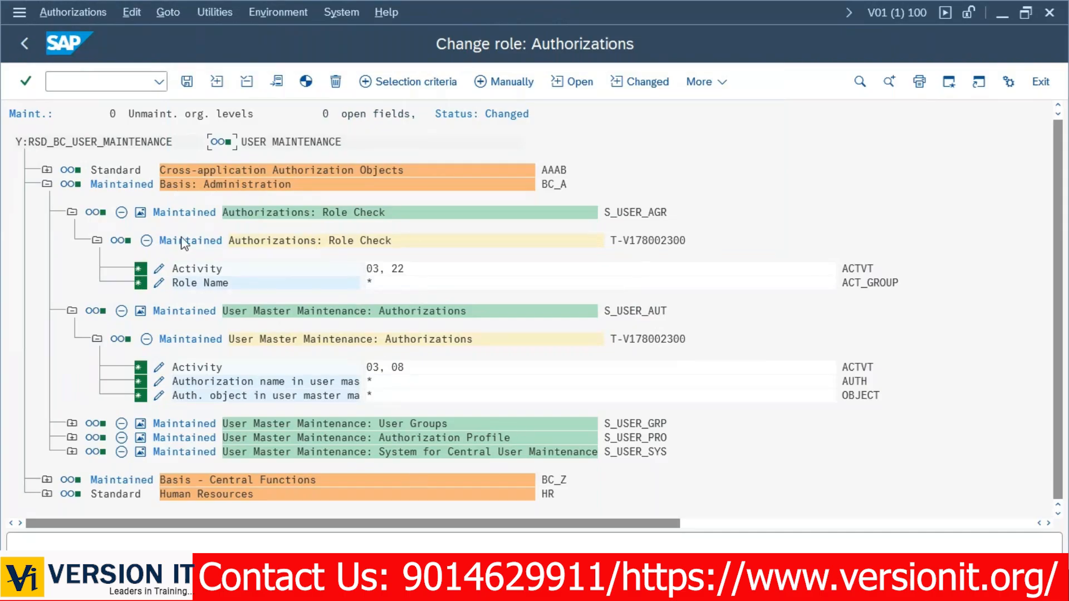
Generate the role's authorization profile and open its still-empty User assignment list.
click(47, 184)
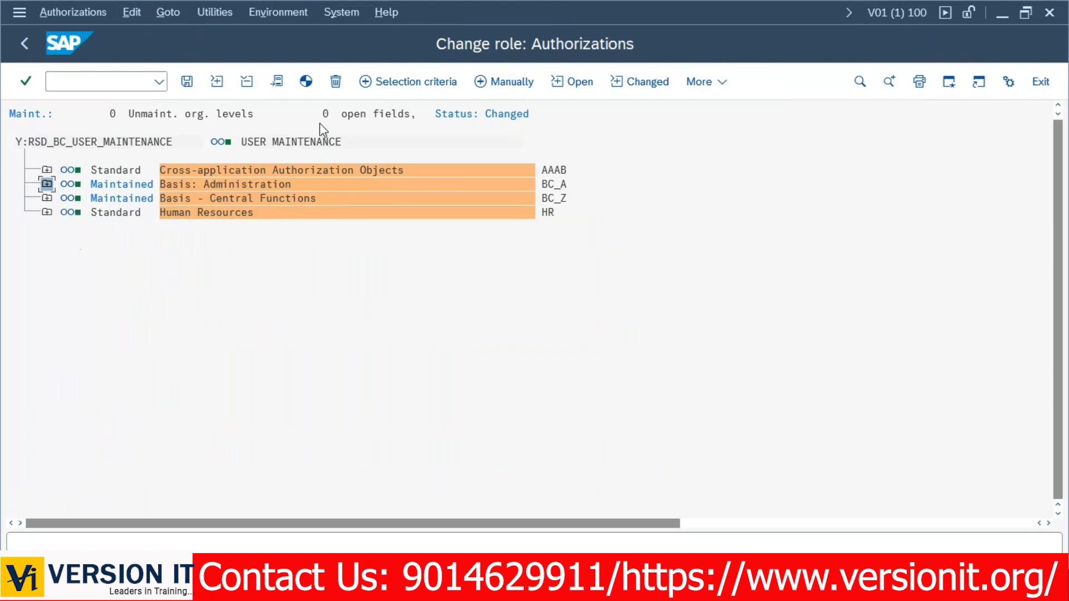
click(305, 83)
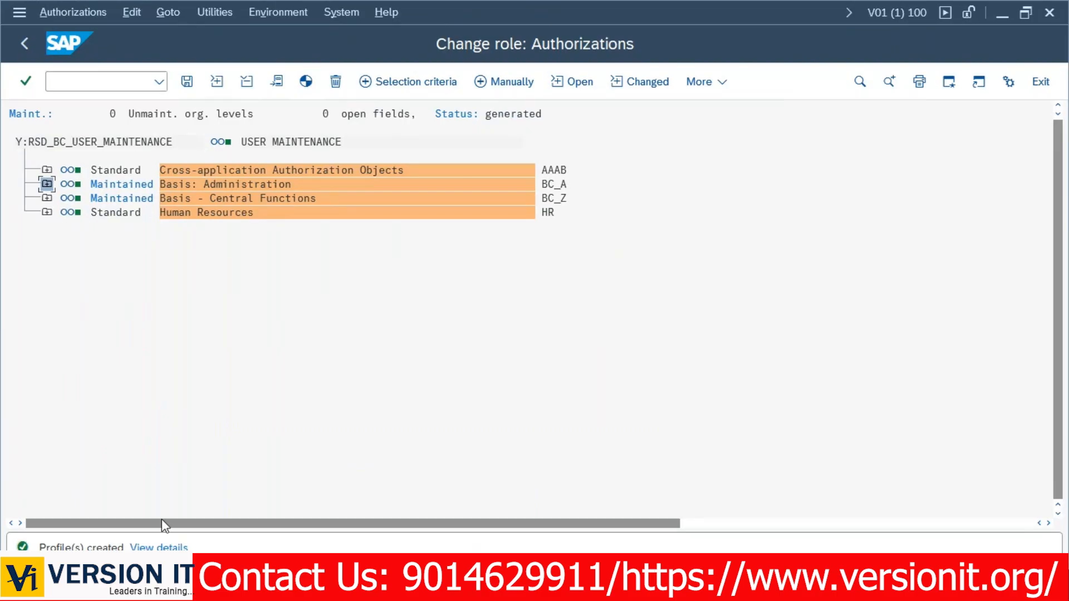
click(22, 44)
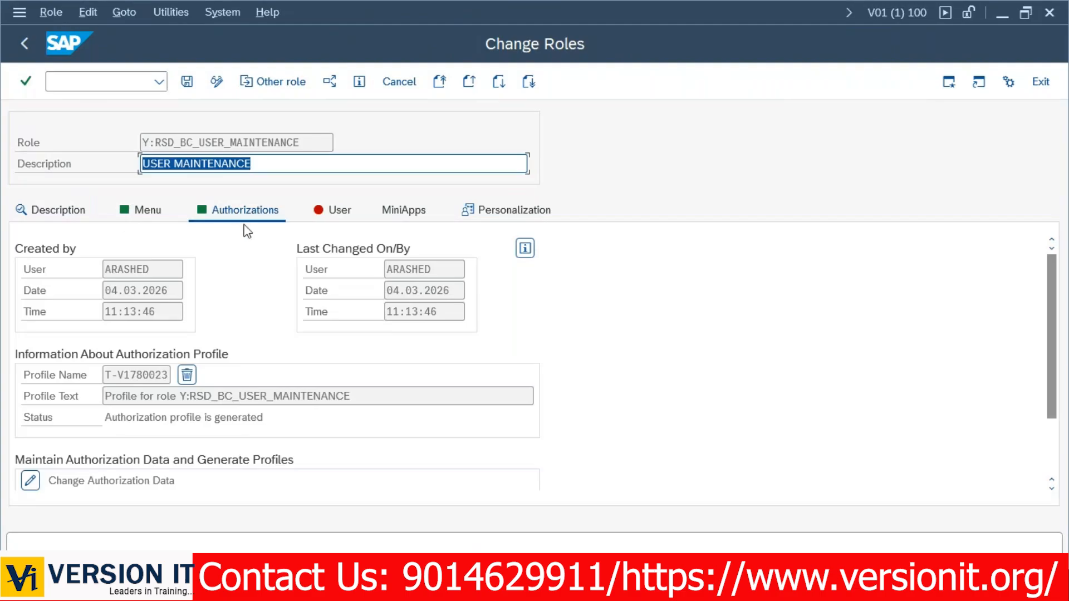
click(341, 210)
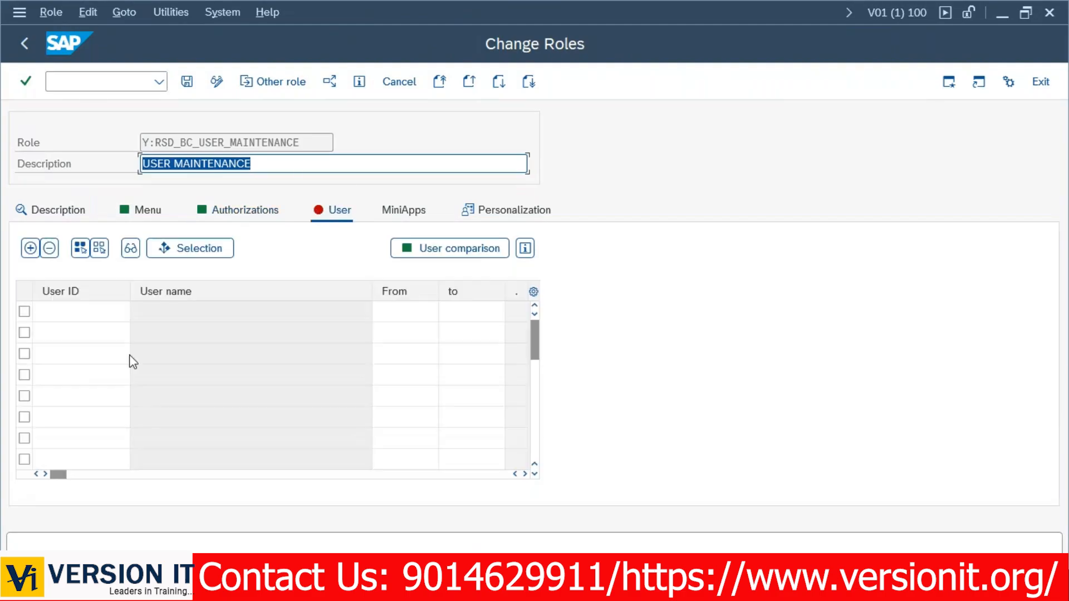
Open a new SAP session and start transaction SU01.
click(21, 11)
click(79, 181)
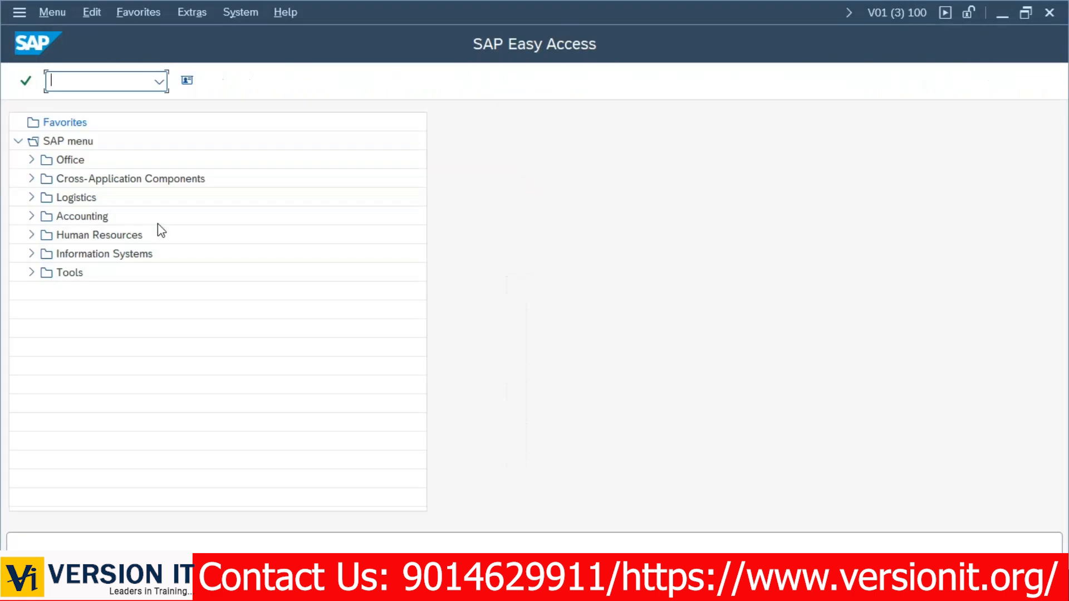
text(SU01)
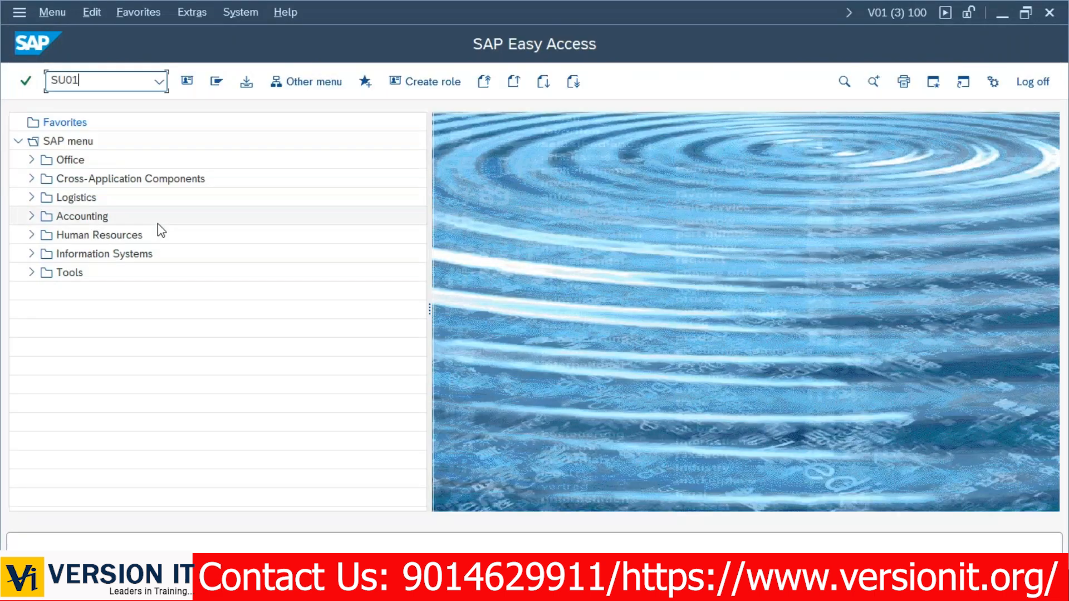
key(Return)
Create and save user TESTSU01 with an initial password, then copy its user ID.
text(T)
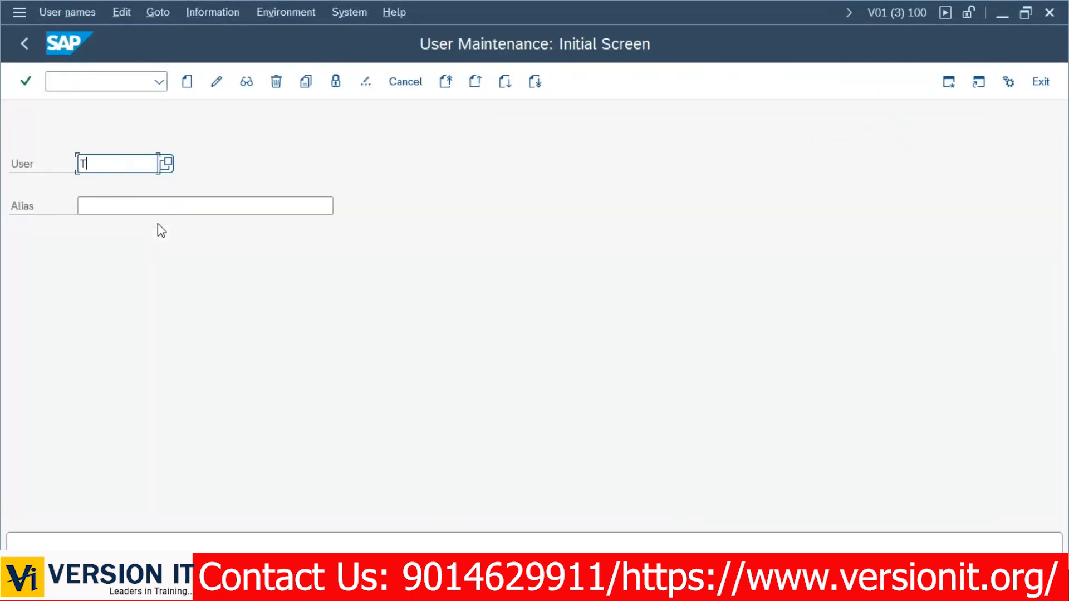
text(ESTSU01)
click(187, 82)
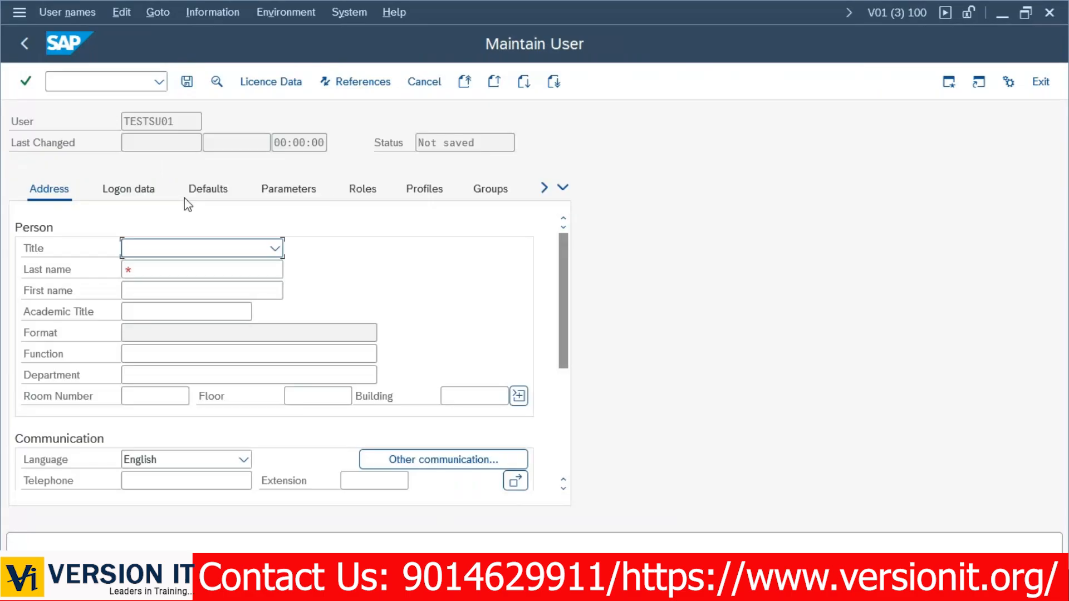
double_click(162, 122)
click(128, 189)
click(213, 289)
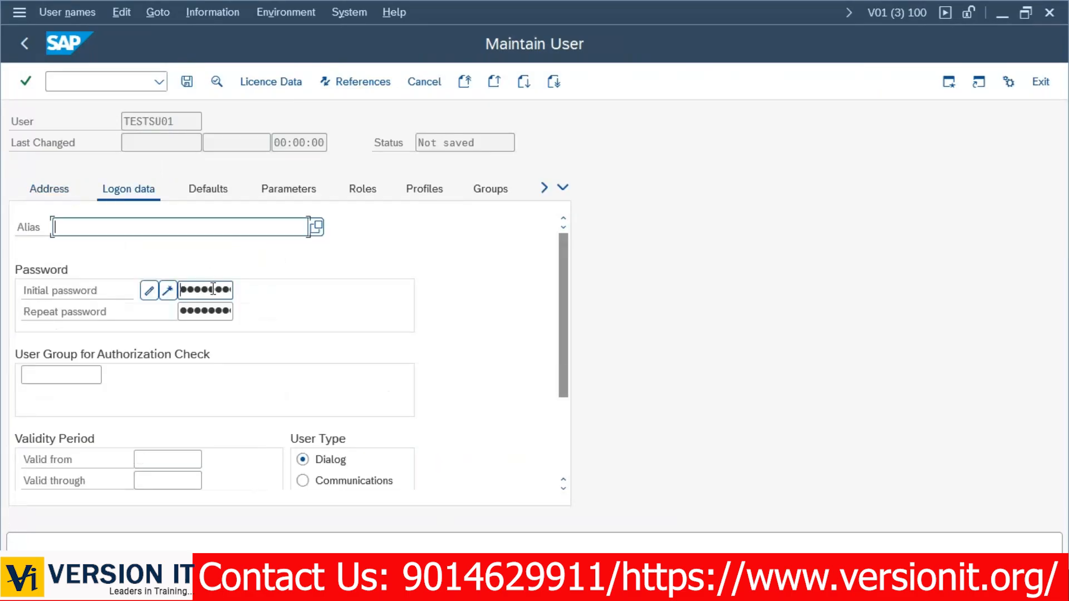
key(Tab)
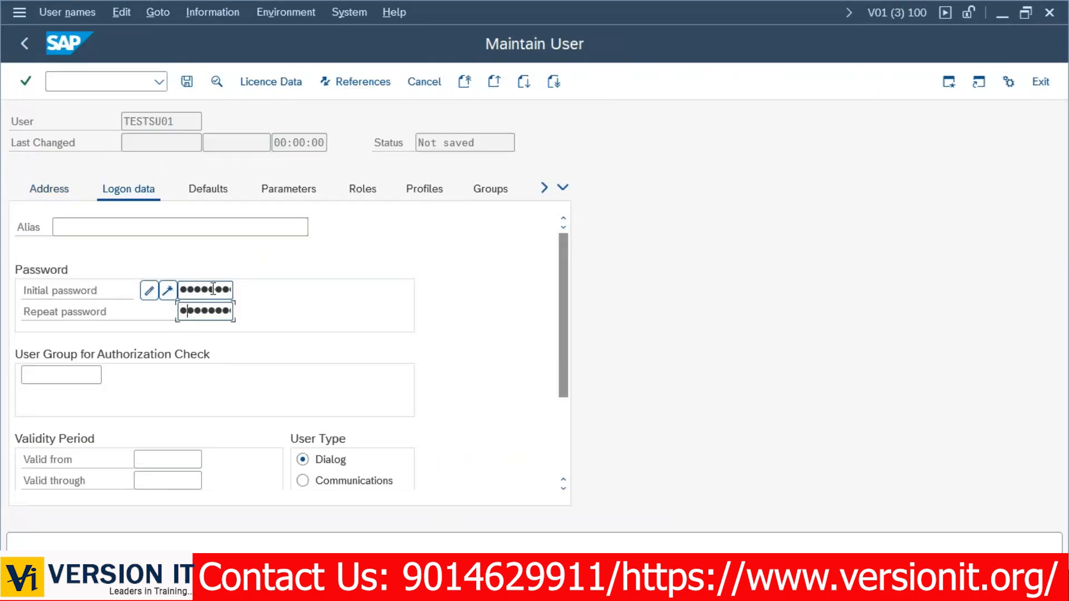
click(186, 82)
drag(135, 163, 77, 163)
key(alt+Tab)
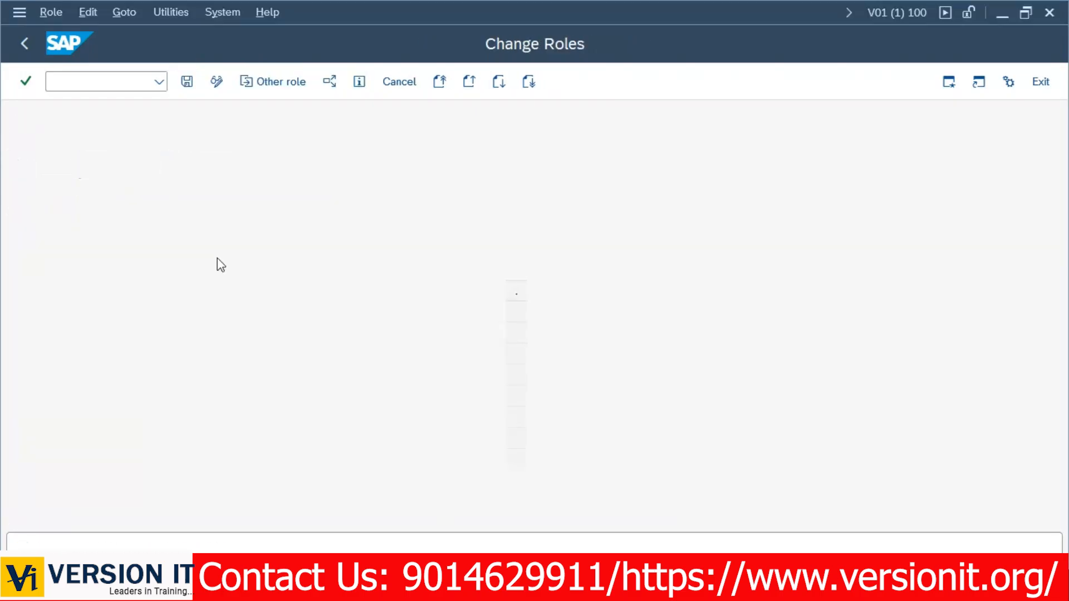
Assign TESTSU01 to the role, valid from 04.03.2026 to 31.12.9999.
click(80, 313)
key(ctrl+v)
key(Return)
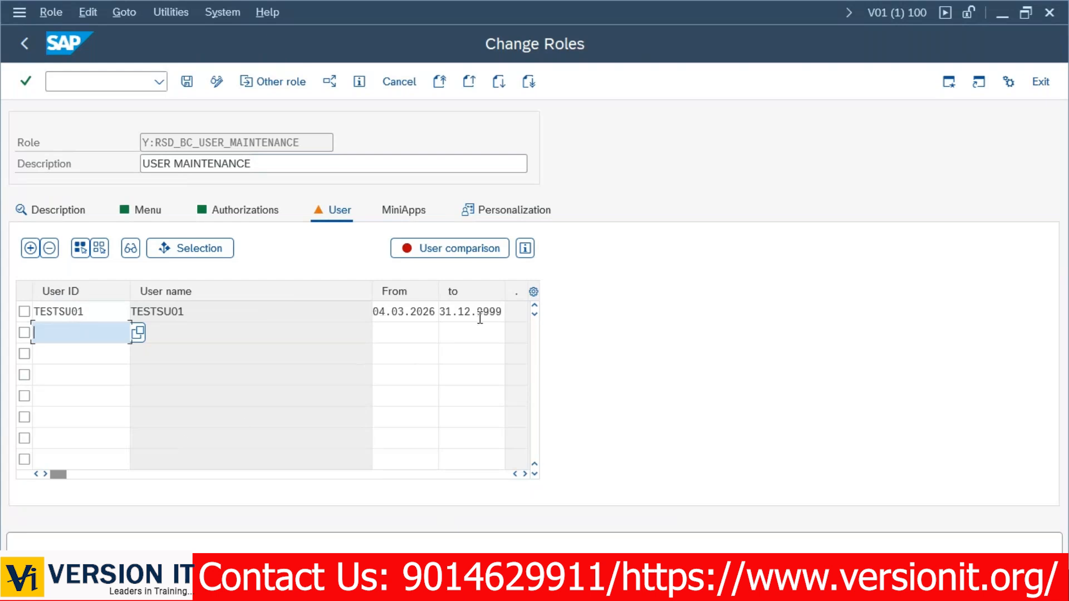
key(alt+Tab)
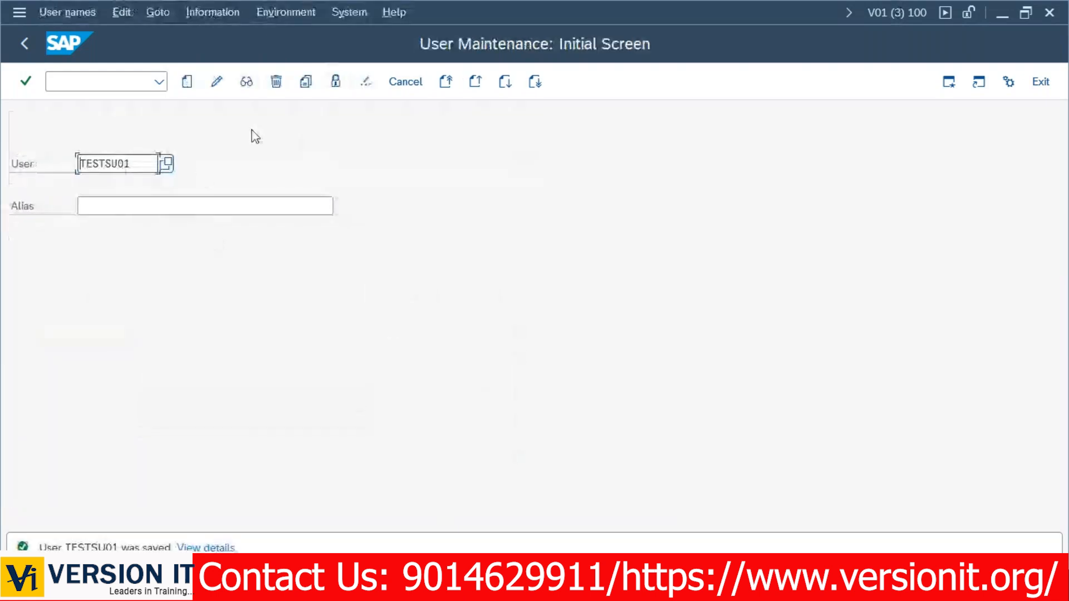
Display TESTSU01's Roles tab to confirm it has no roles assigned yet.
click(246, 87)
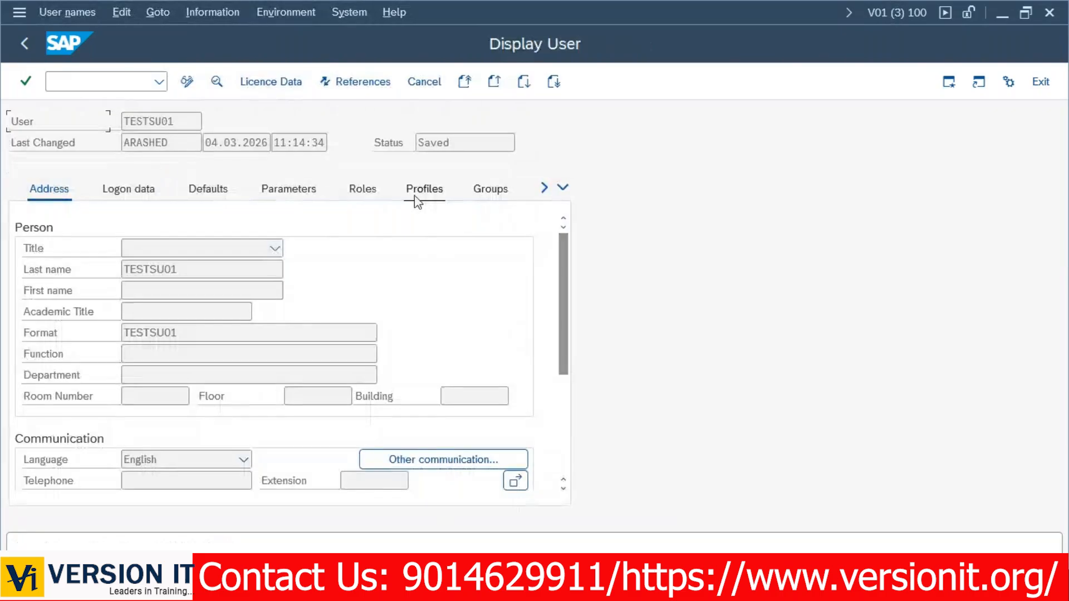
click(364, 193)
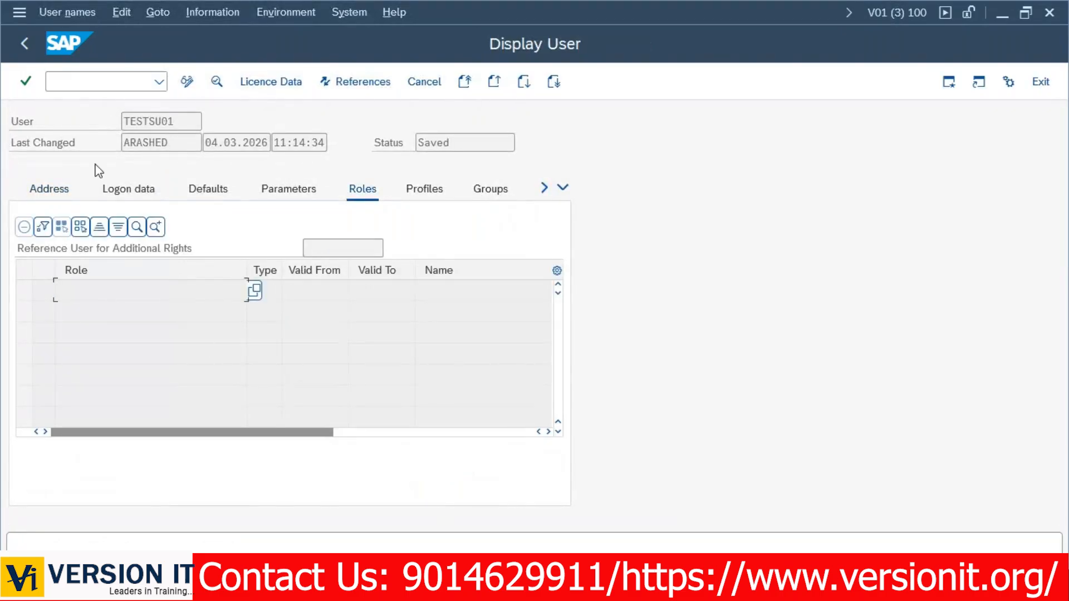
click(24, 43)
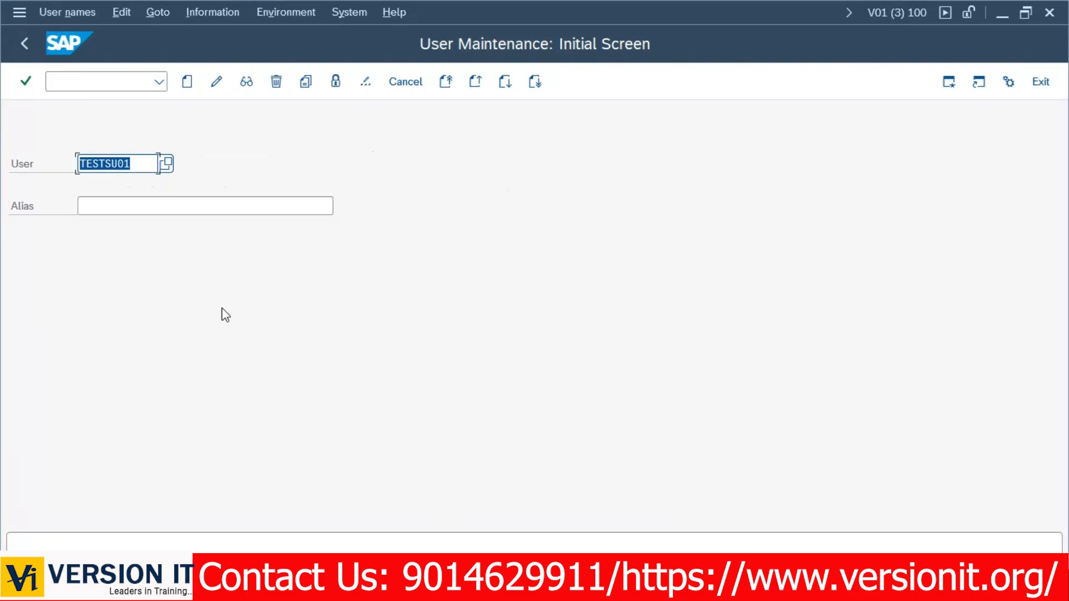
key(alt+Tab)
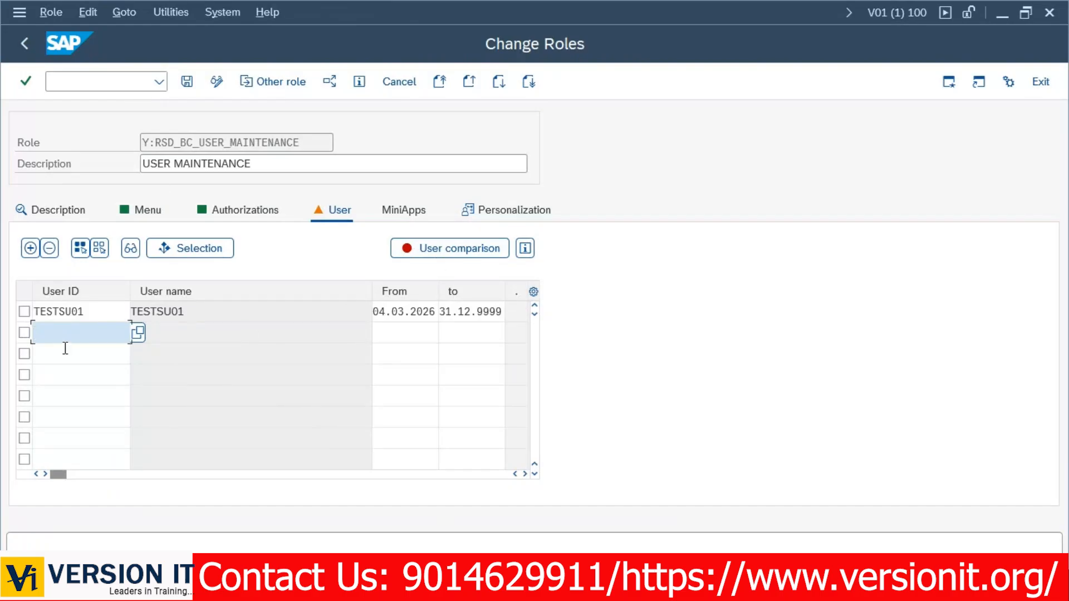
Save the role and run a complete user master comparison for it.
click(454, 248)
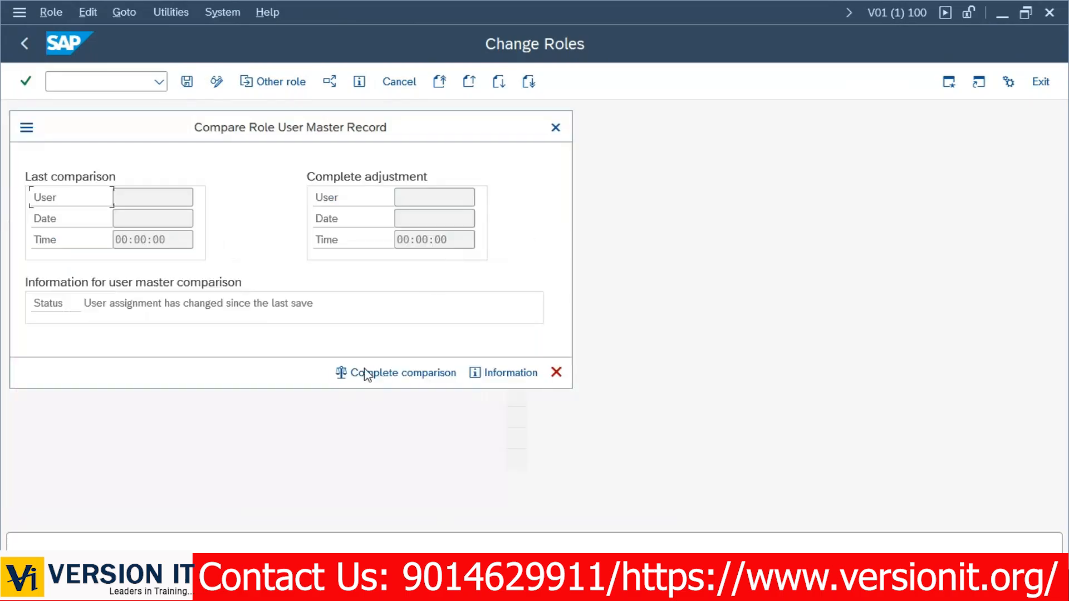
click(370, 377)
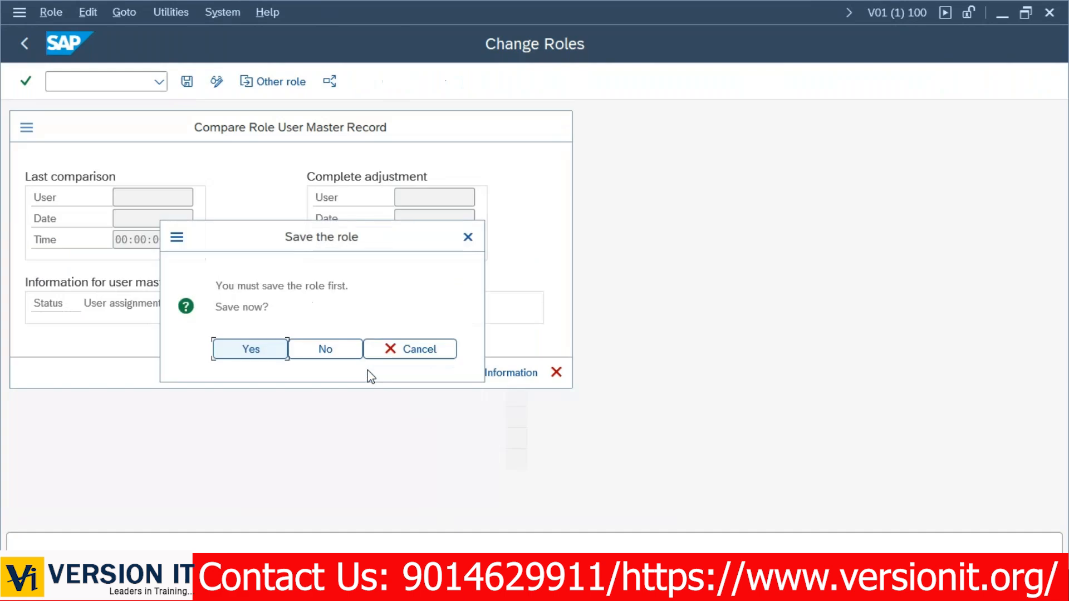
click(254, 357)
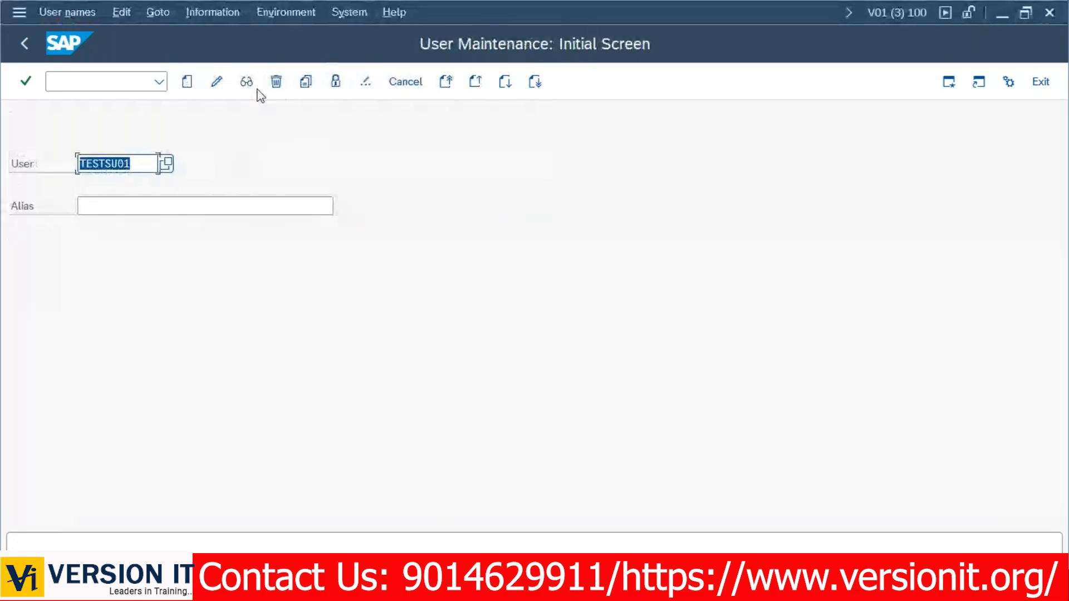
click(247, 82)
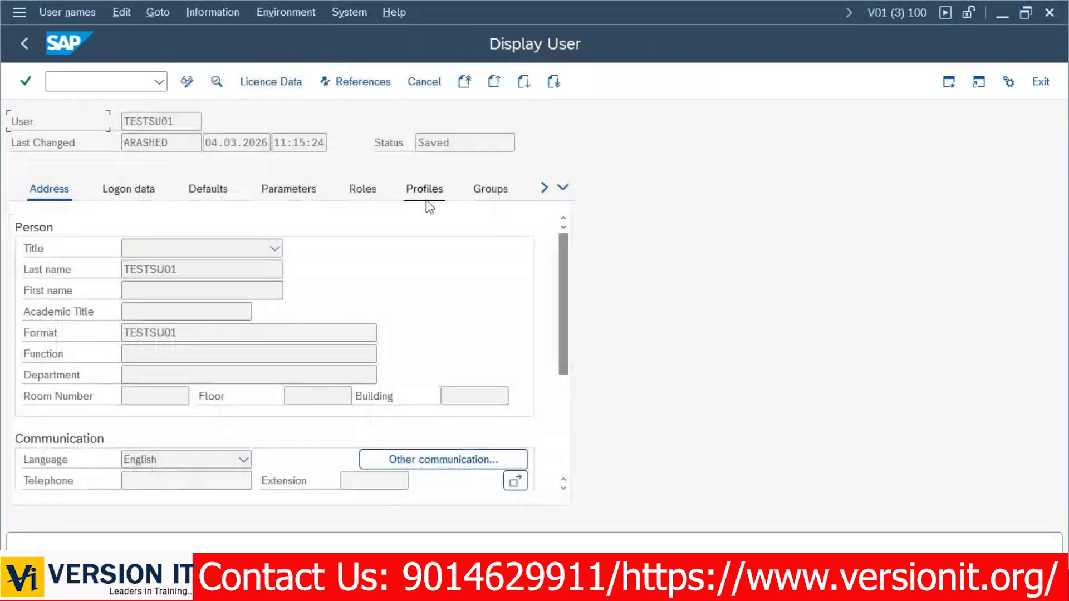
click(361, 192)
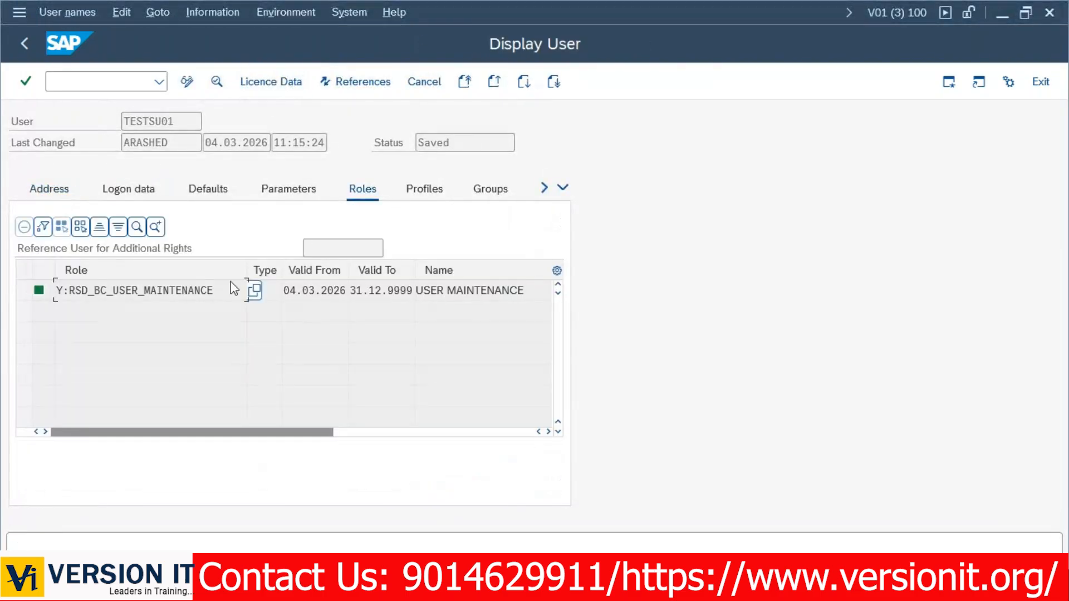
drag(220, 290, 46, 294)
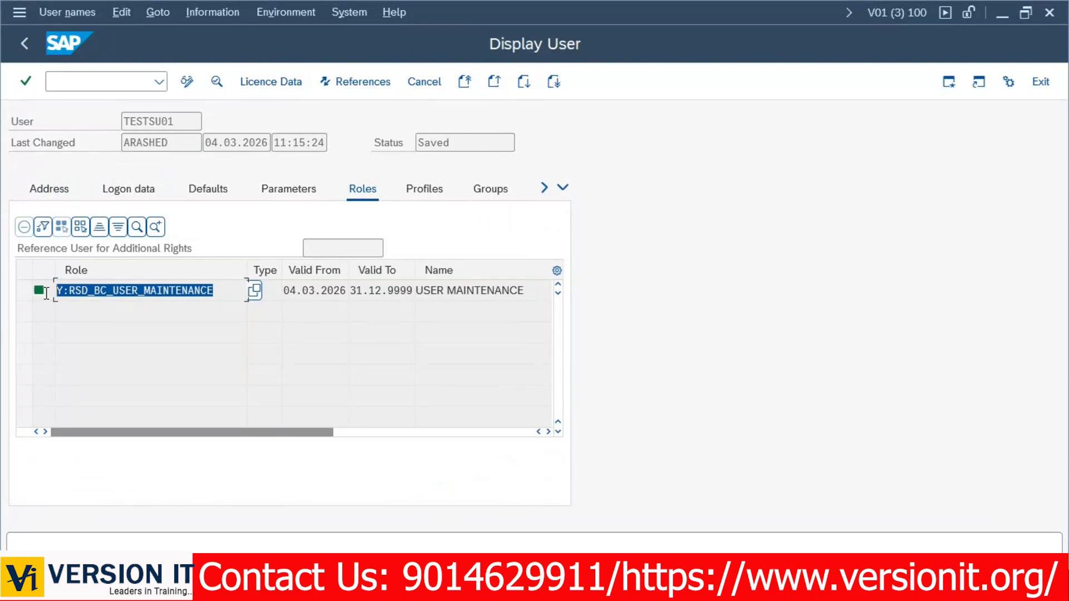
click(105, 289)
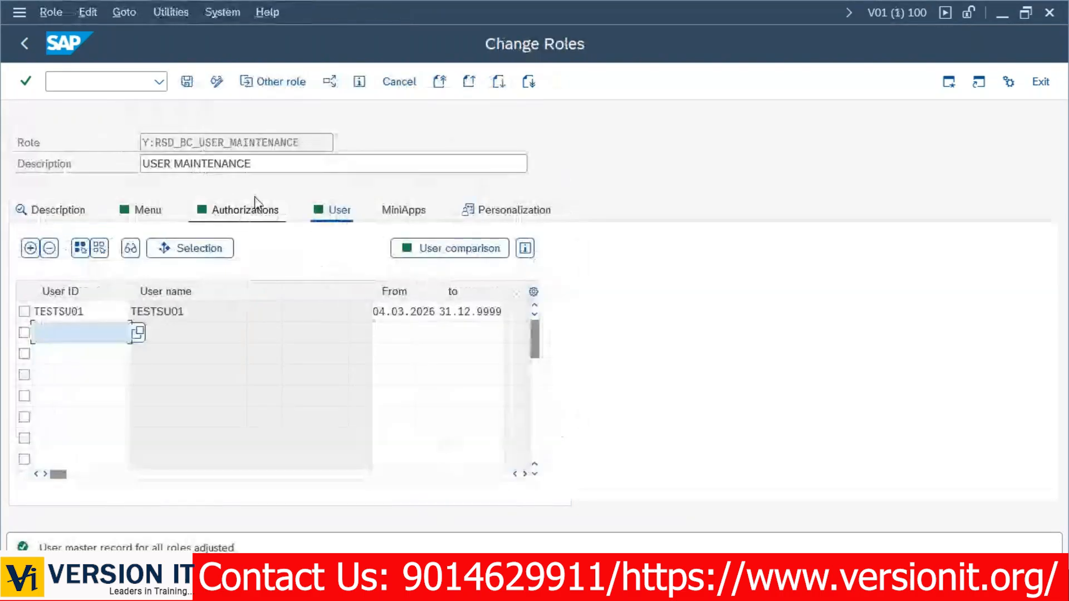
click(245, 210)
drag(105, 375, 170, 379)
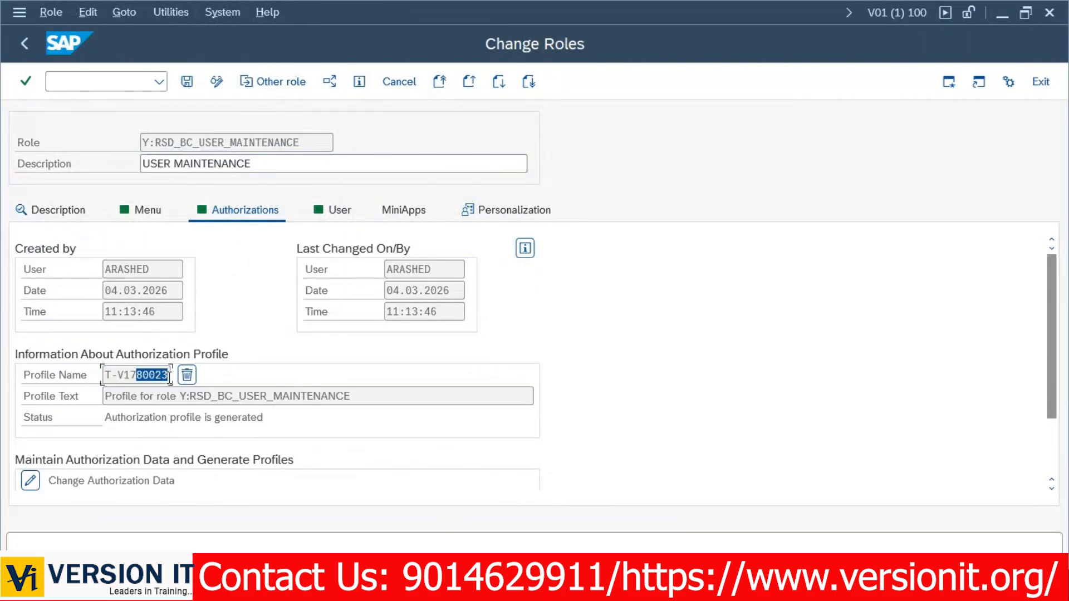
key(alt+Tab)
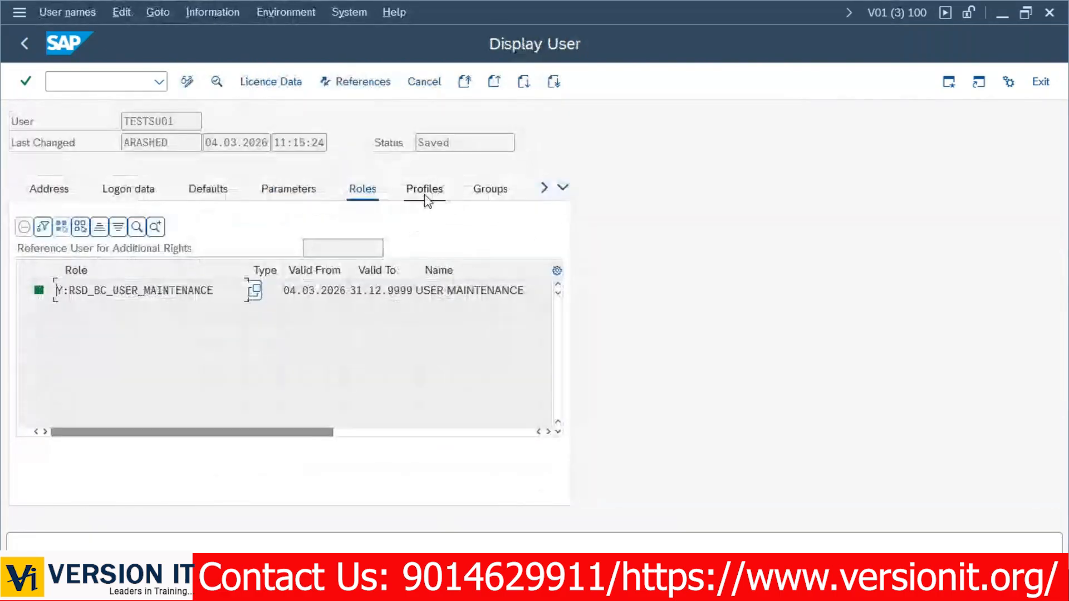
click(425, 189)
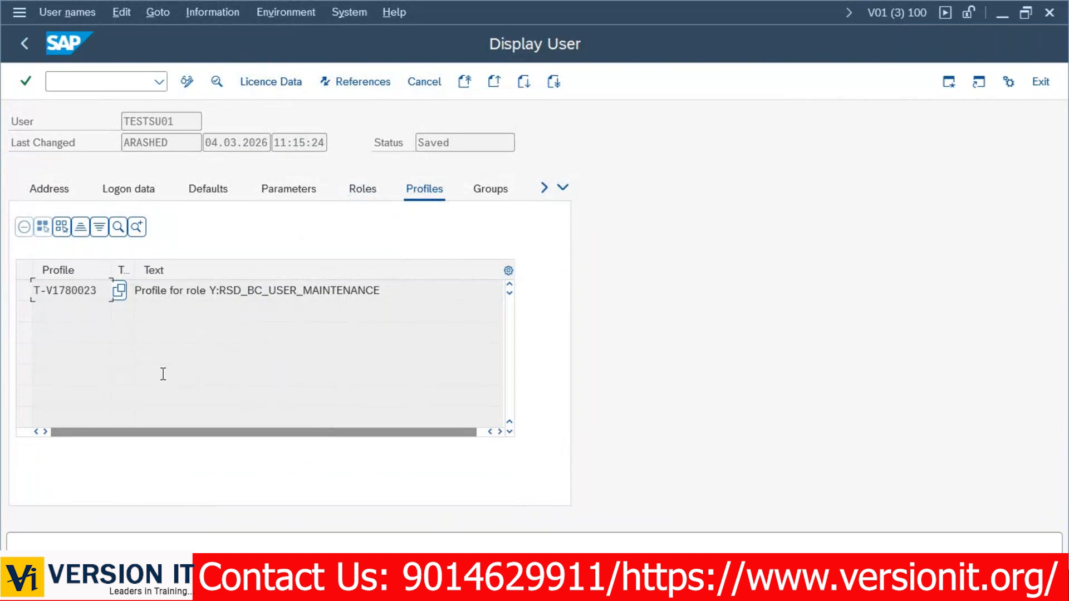
click(379, 192)
click(423, 189)
click(35, 46)
drag(138, 163, 78, 163)
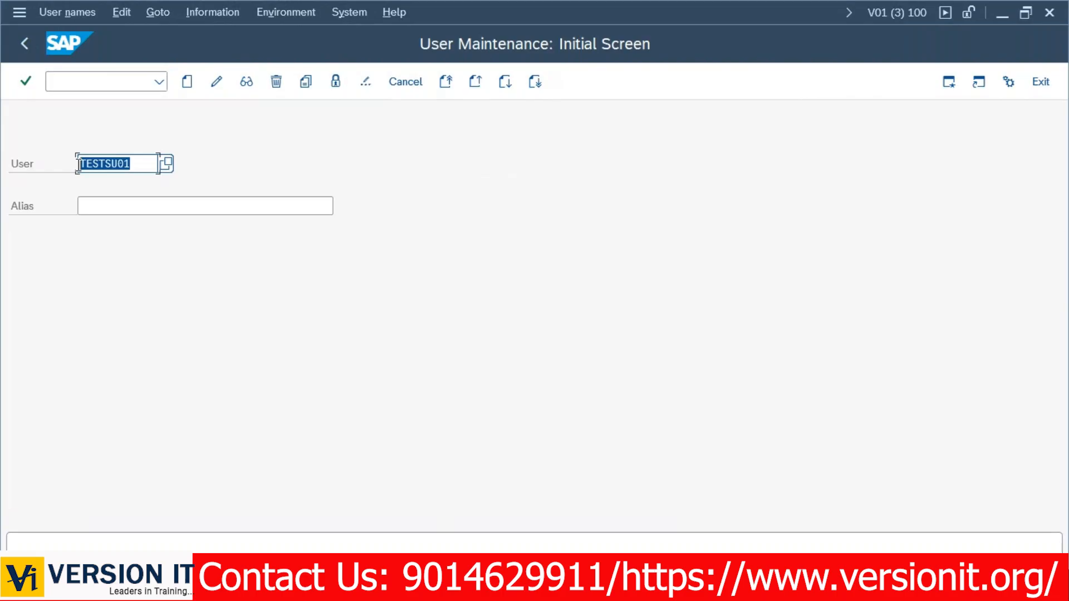
Log on to VERSION01 SAP R/3 DEV from SAP Logon as TESTSU01.
click(78, 163)
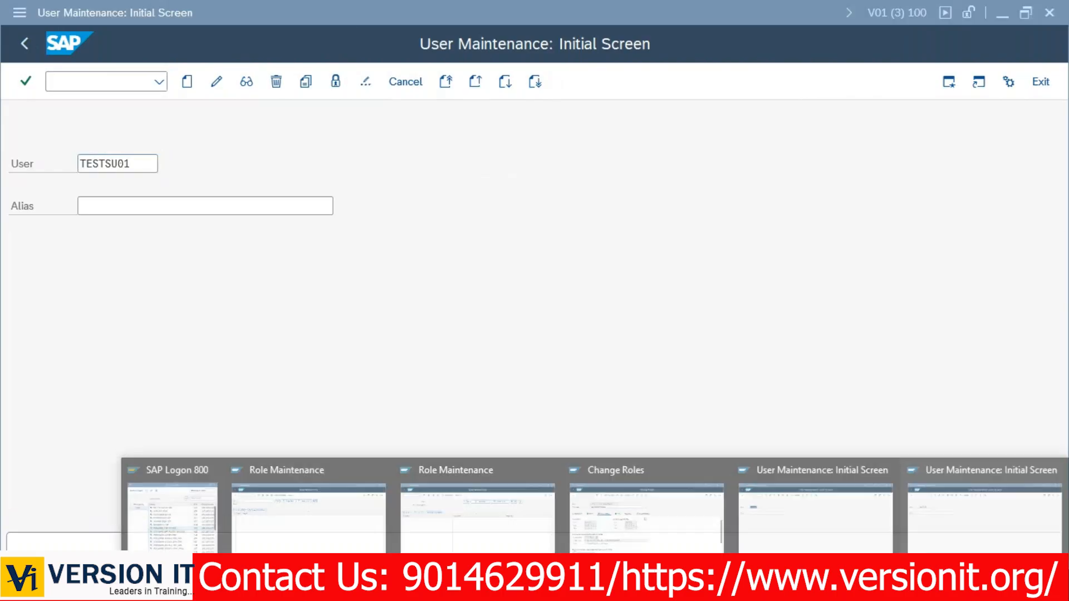
click(212, 501)
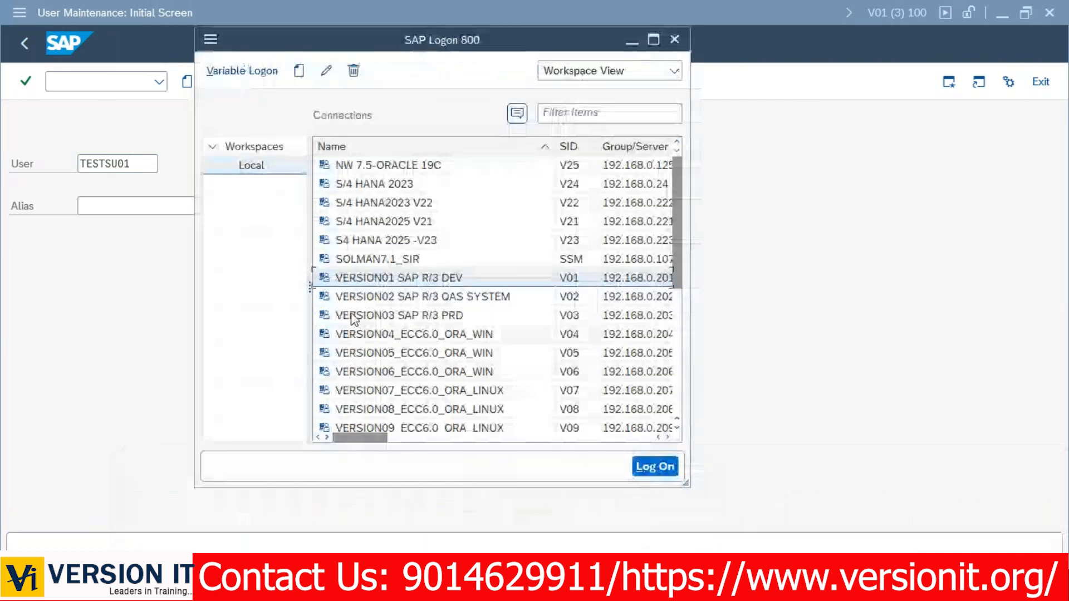
double_click(369, 278)
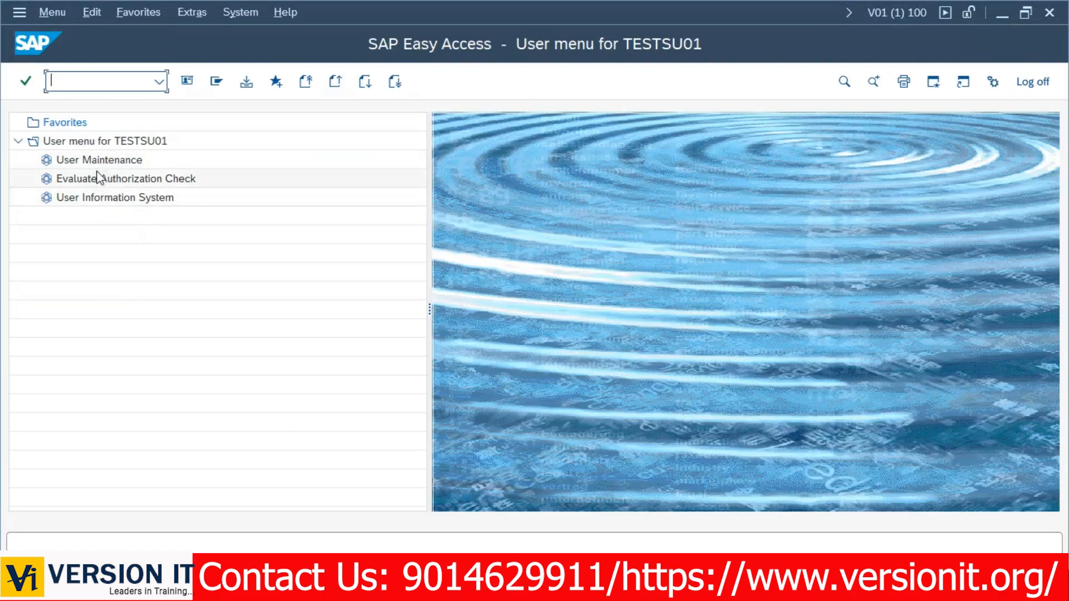
Turn on Display technical names in the user menu settings.
right_click(200, 252)
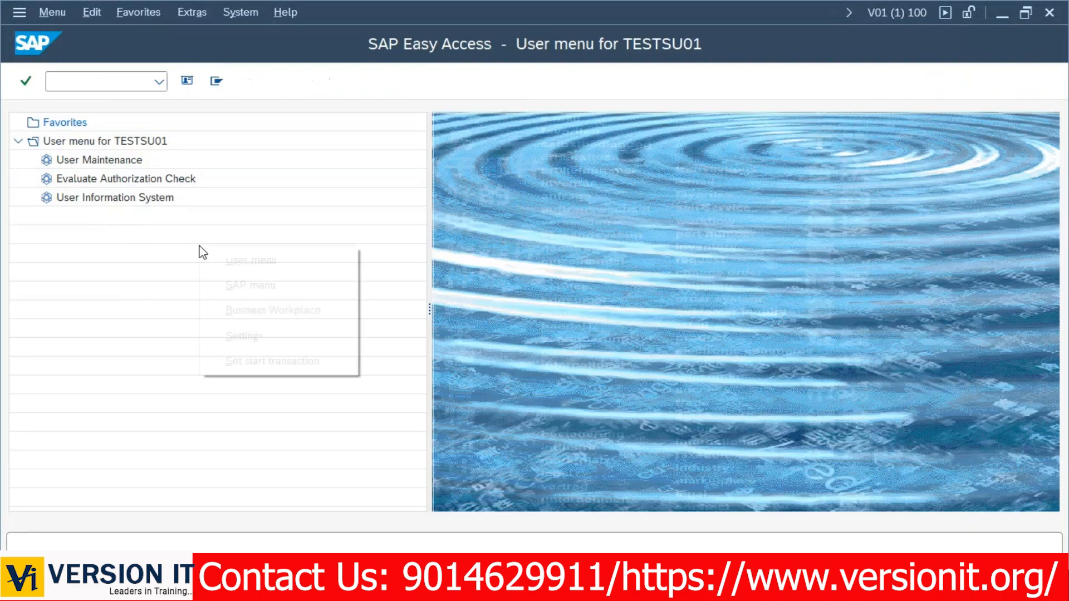
click(244, 337)
click(50, 282)
click(256, 415)
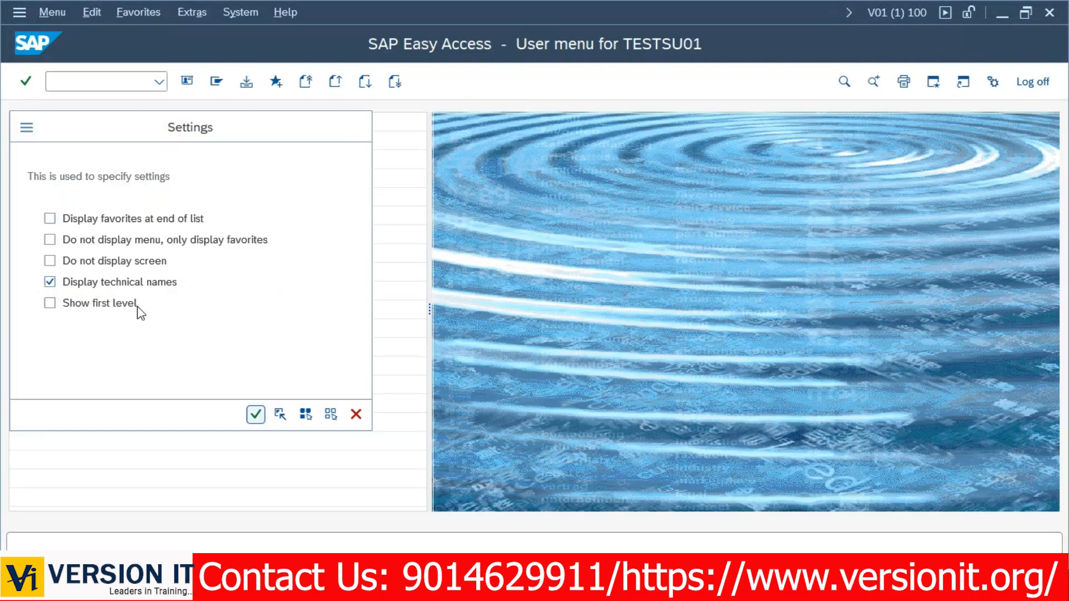
key(Return)
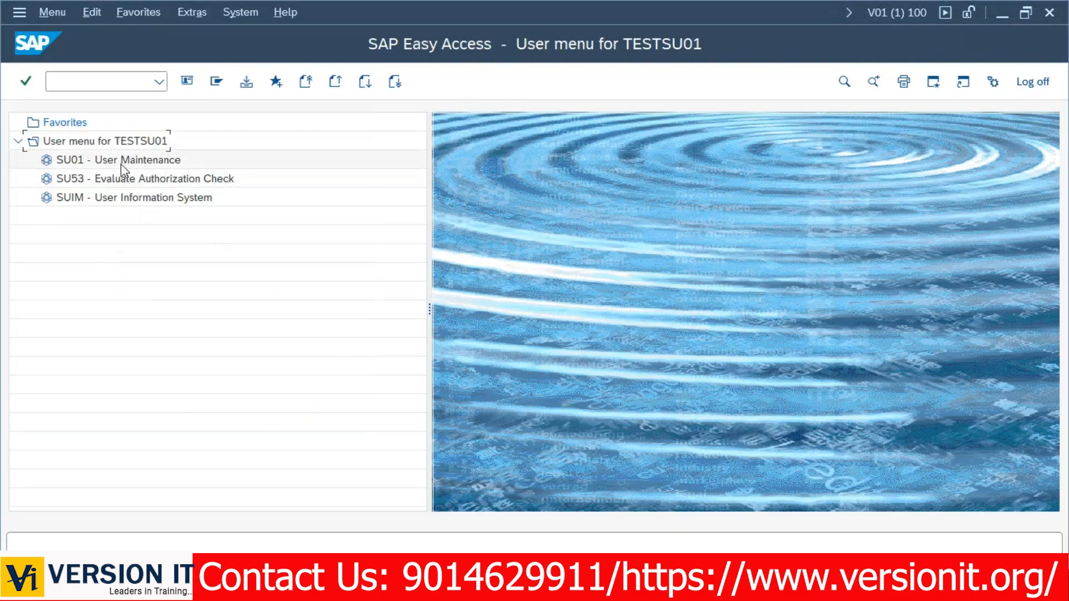
Run SU01, return to the user menu, then start SUIM.
click(66, 81)
text(s)
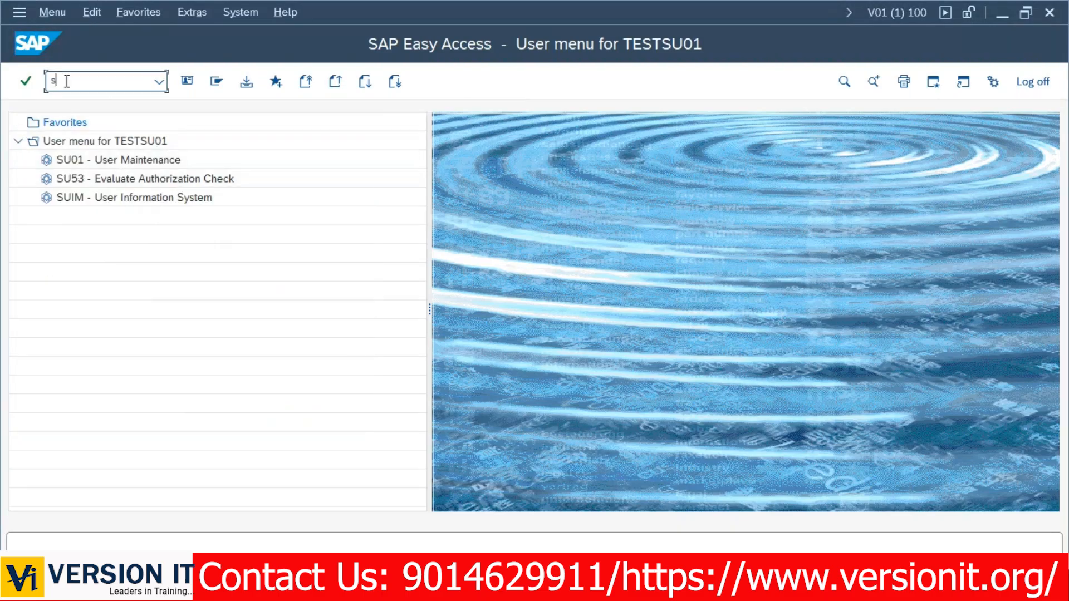
text(u01)
key(Return)
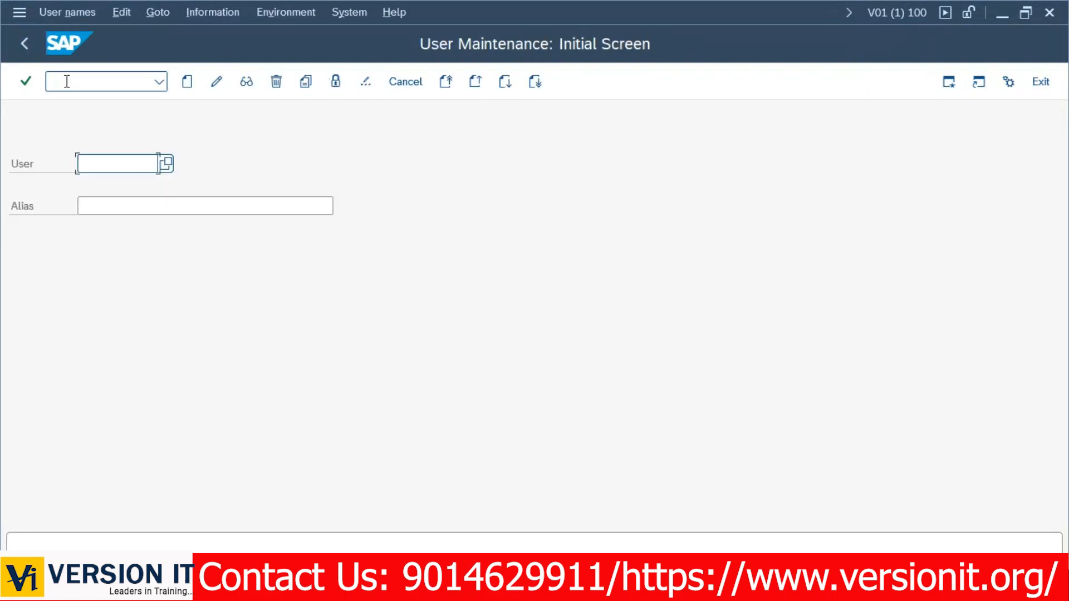
click(23, 45)
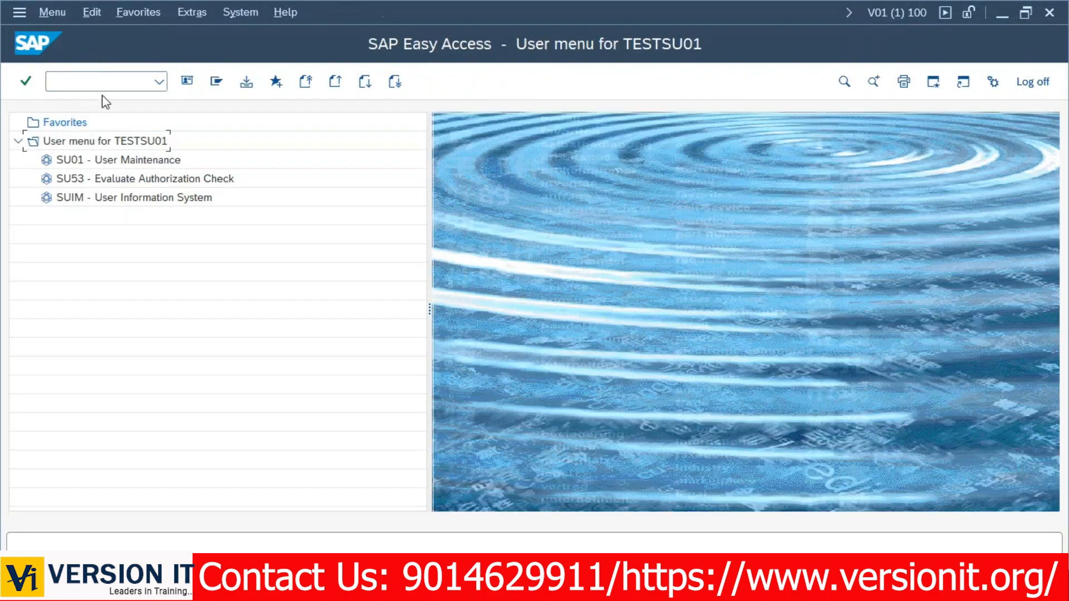
click(96, 82)
text(su)
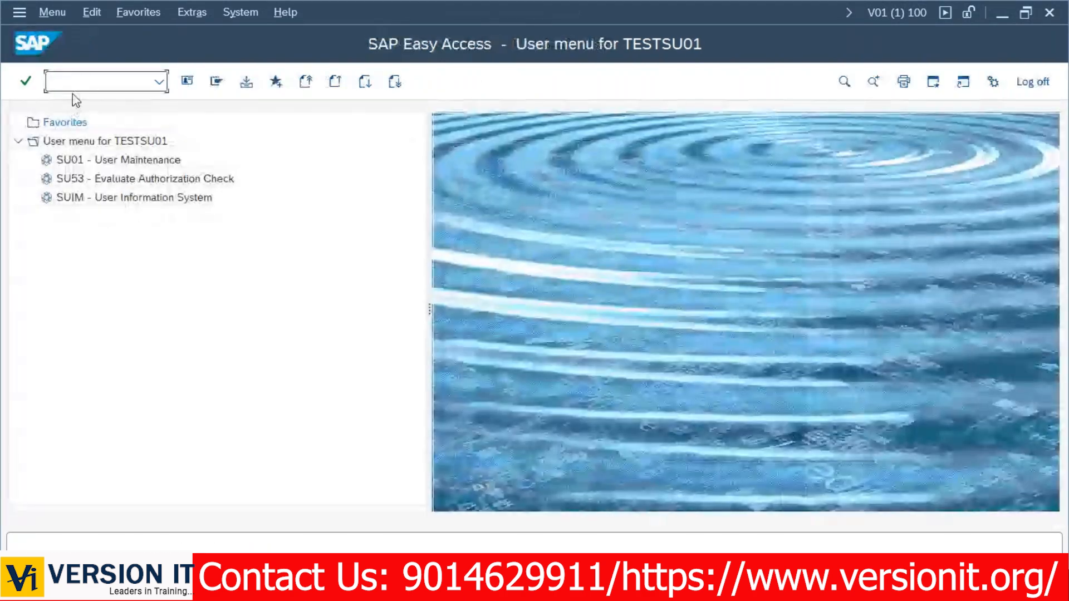
text(im)
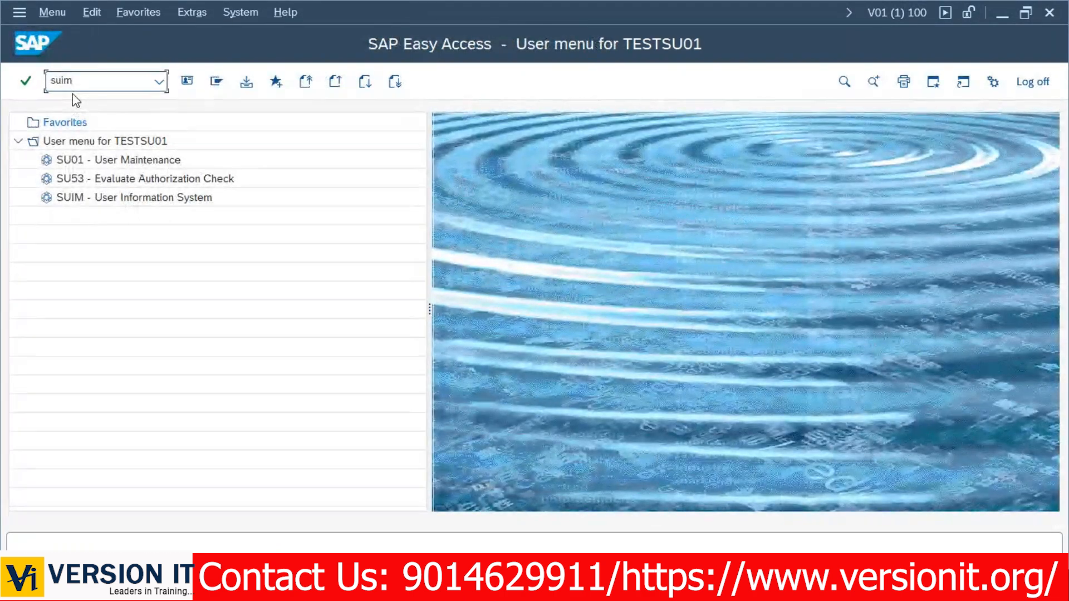
key(Return)
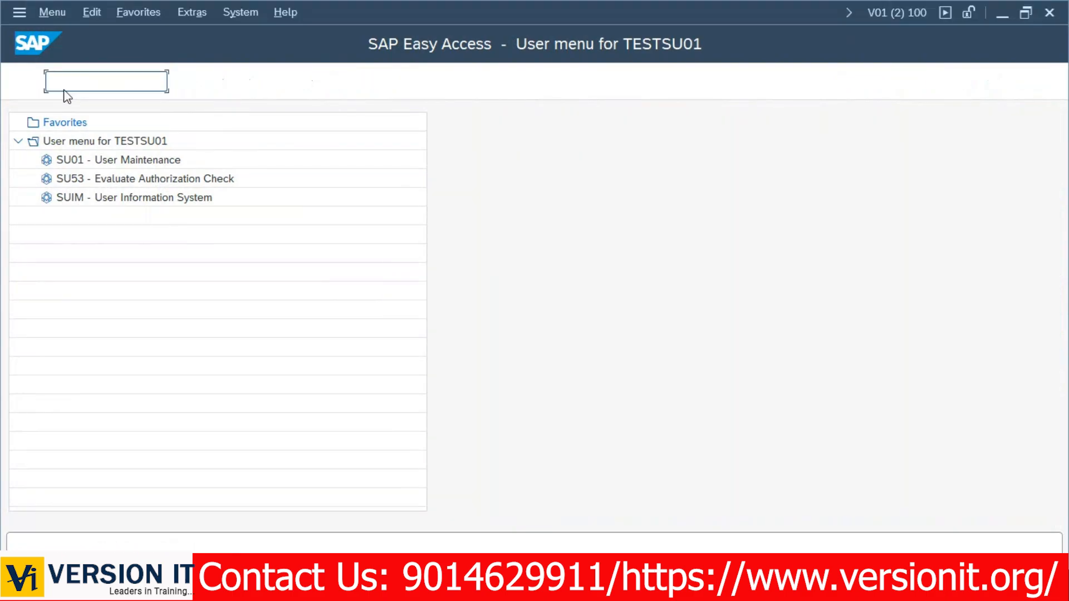
Try SU10, which TESTSU01 is not authorized for, then restart with /nsu01.
text(su10)
key(Return)
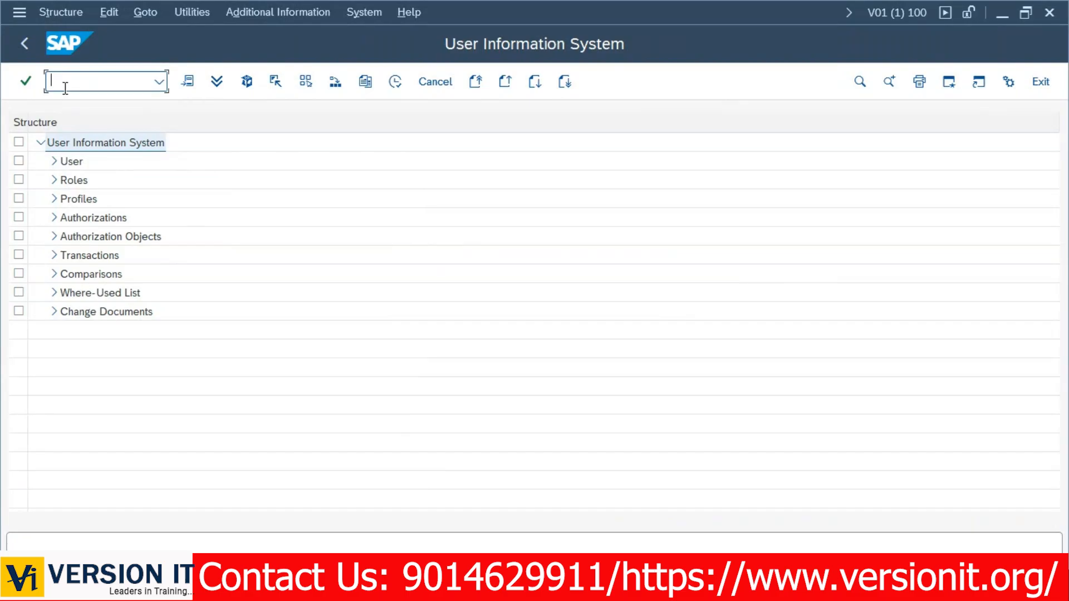
text(/nsu01)
key(Return)
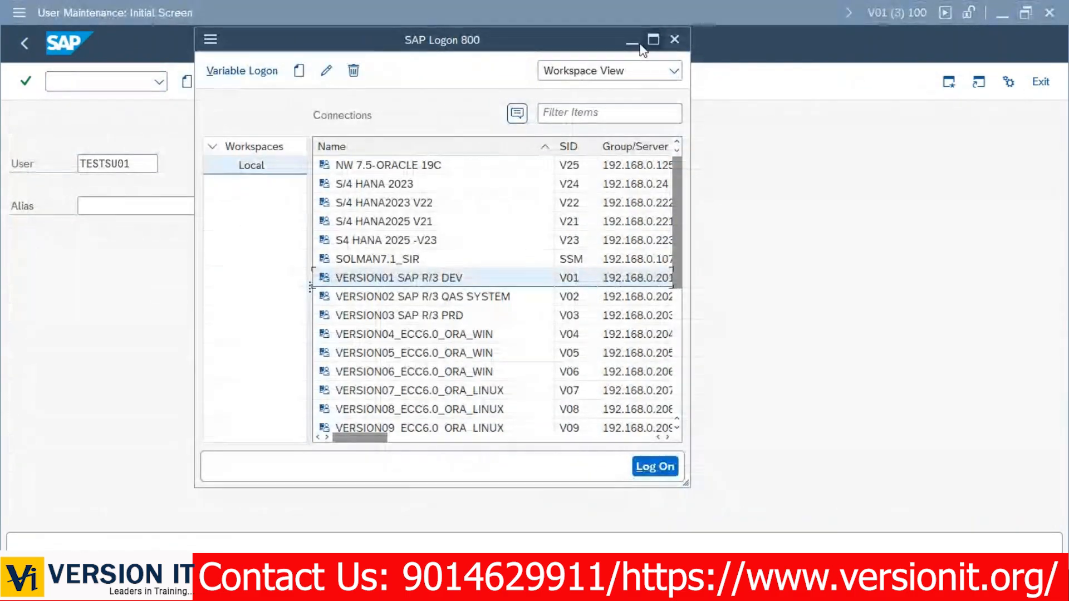
Start /nsu01 in the other session and bring the V04 Role Maintenance window forward.
click(634, 43)
click(105, 85)
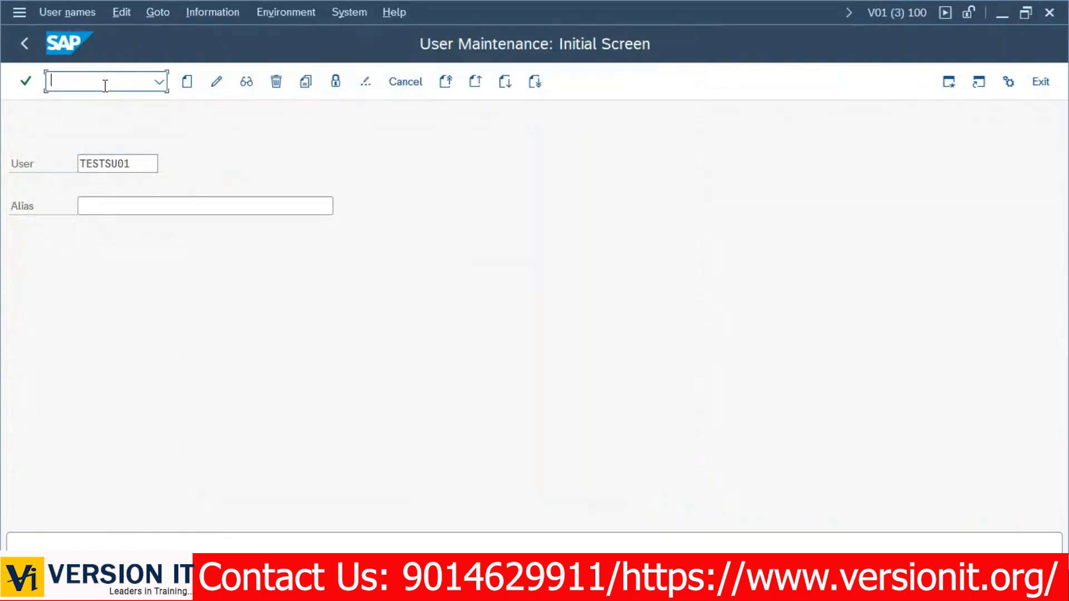
text(/nsu01)
key(Return)
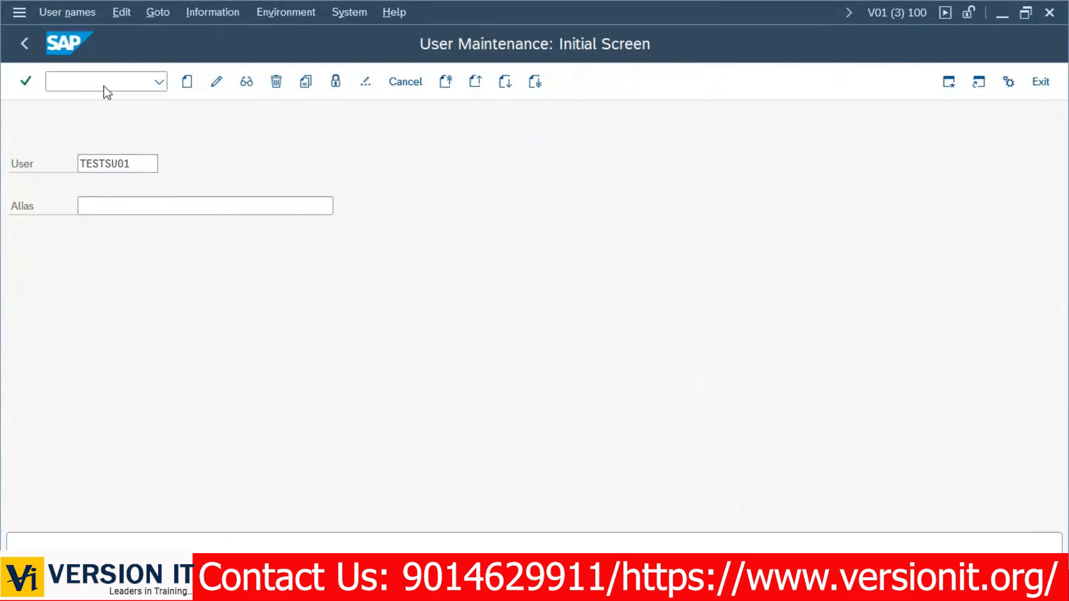
key(alt+Tab)
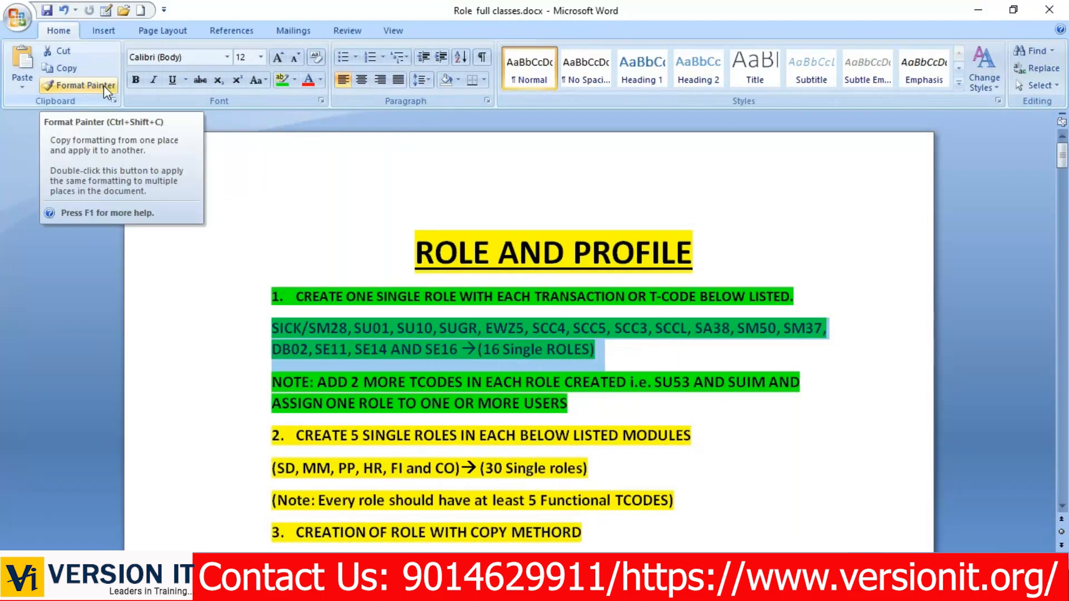
key(alt+Tab)
key(alt+Tab)
key(alt+Tab)
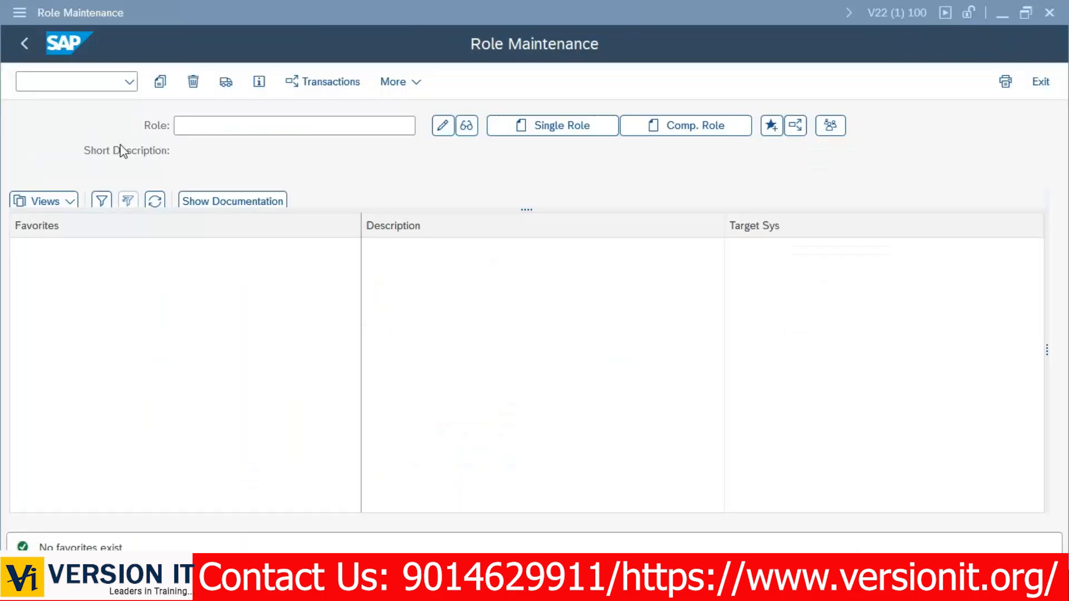
key(alt+Tab)
key(alt+Tab)
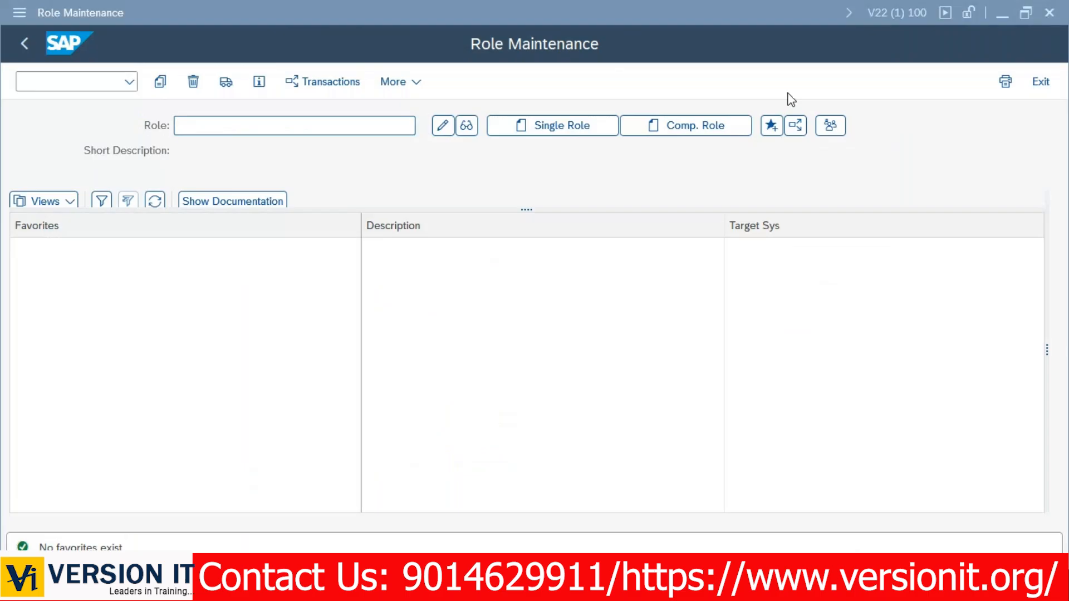
key(alt+Tab)
key(alt+Tab)
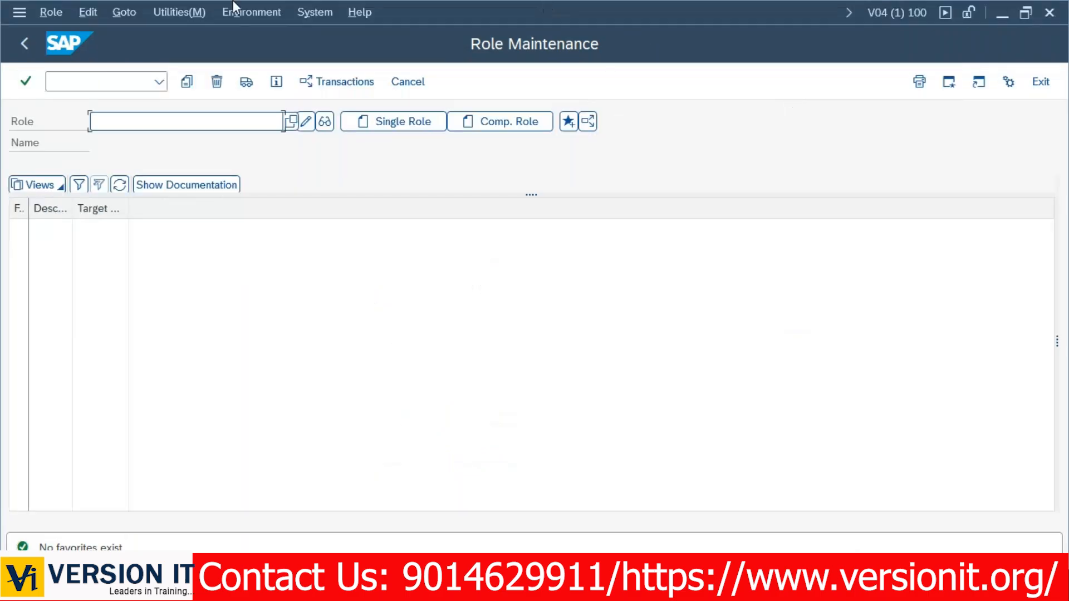
Open a second SAP session from the system functions menu.
click(24, 7)
click(61, 184)
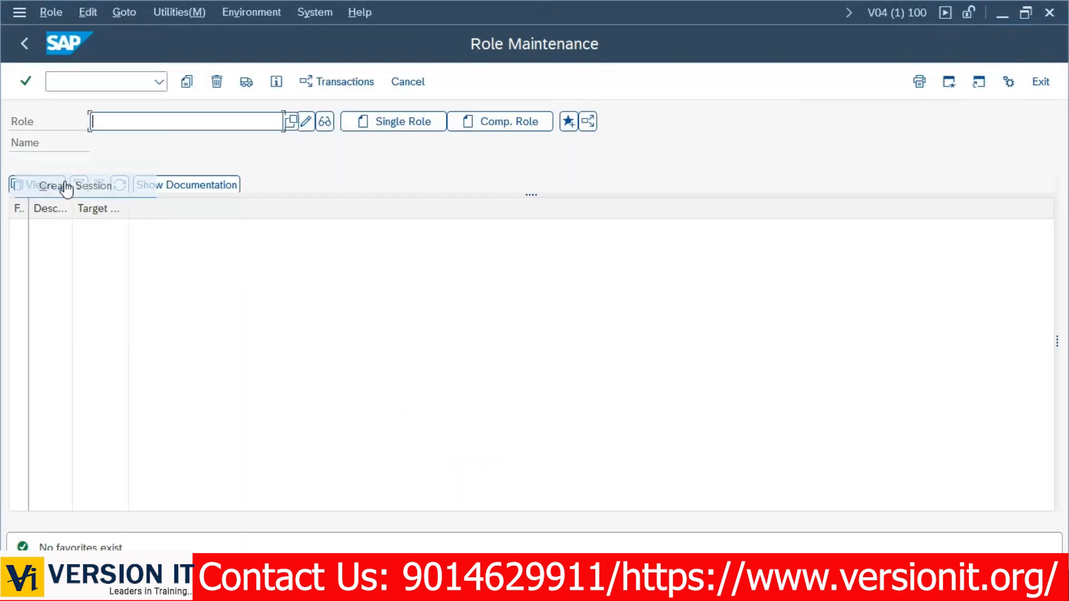
text(scc4)
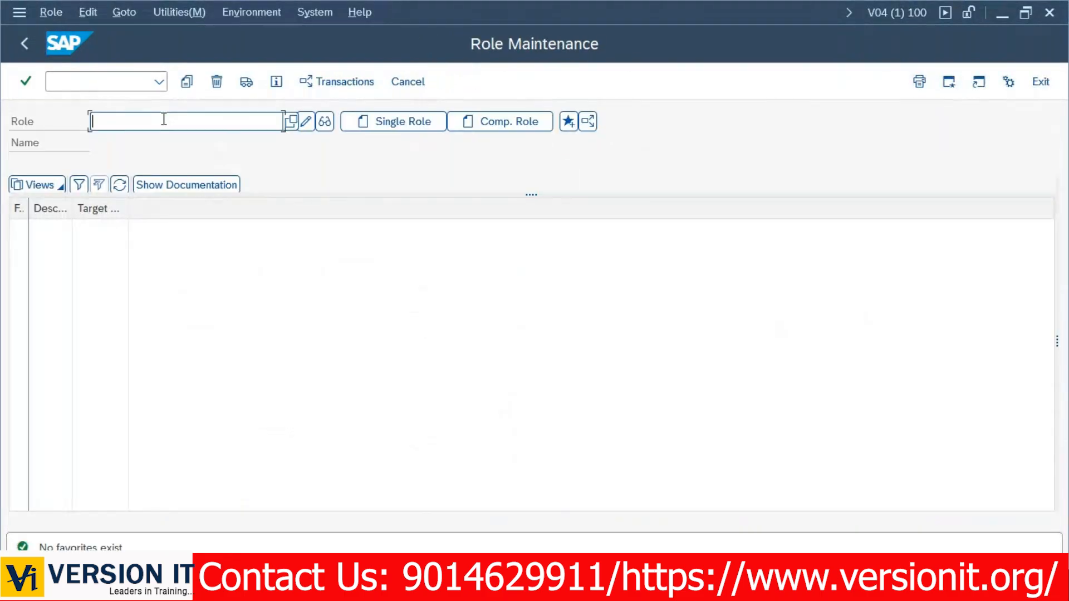
Enter role name Y:RSD_BC_DISPLAY_VIEW_CLIENTS in PFCG and create it as a single role.
text(Y:RSD)
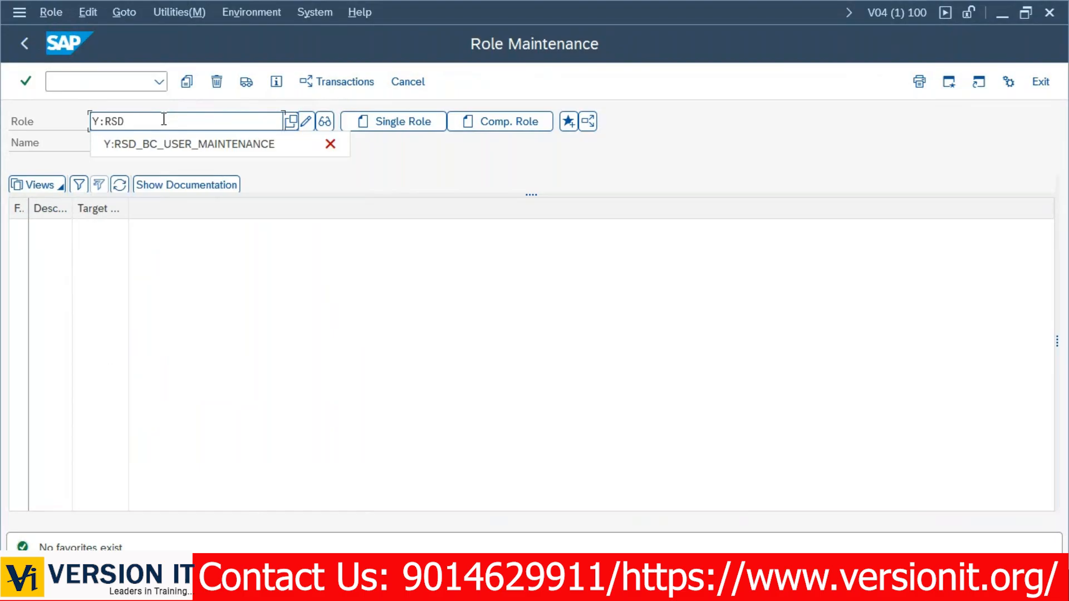
text(_BC_display_view)
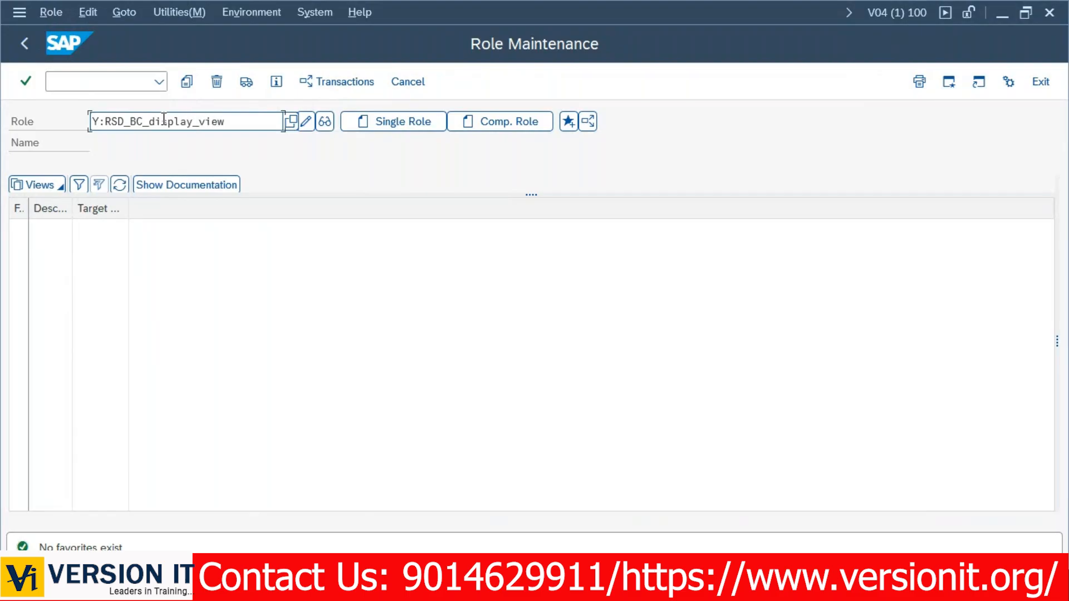
text(ent)
key(Return)
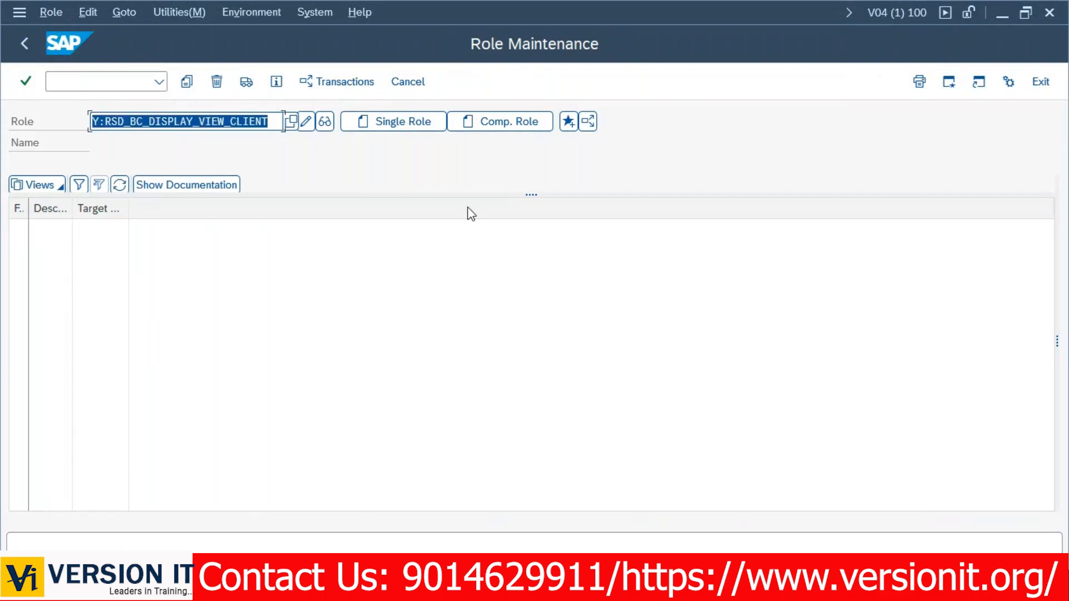
key(alt+Tab)
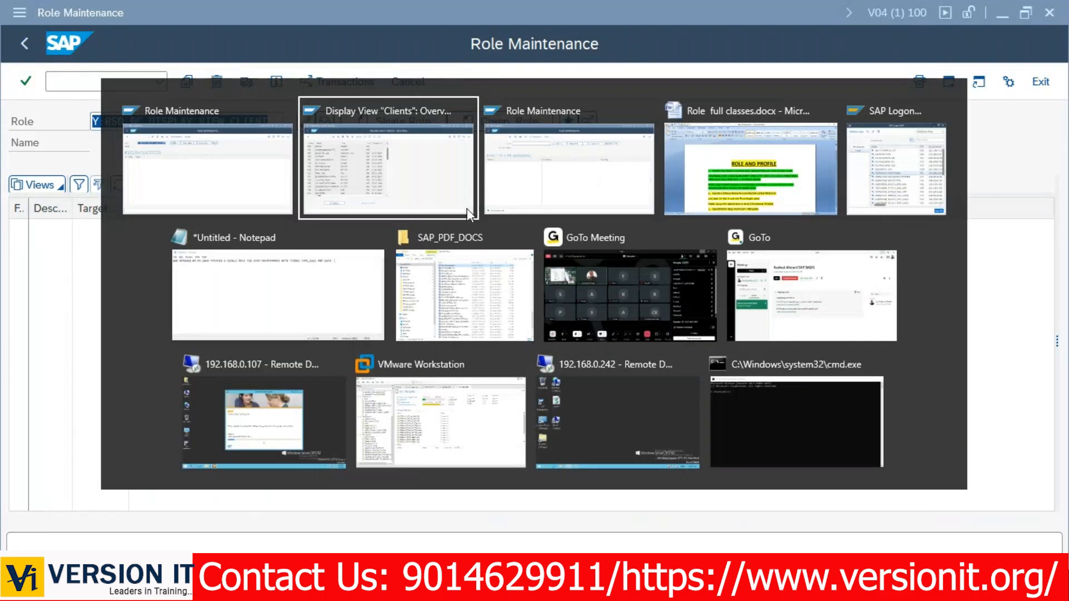
click(275, 123)
text(S)
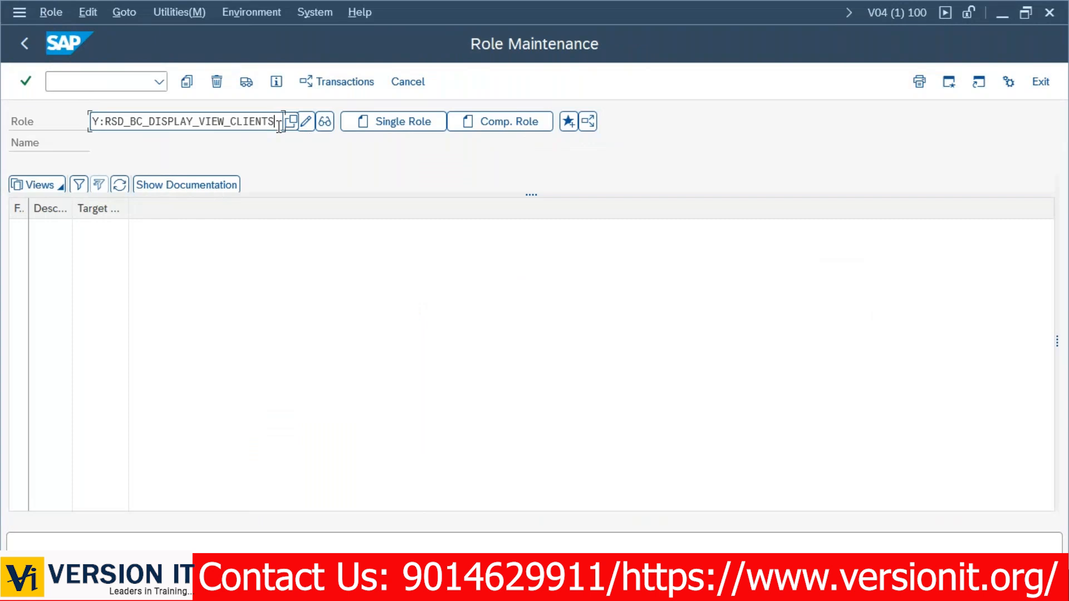
double_click(279, 123)
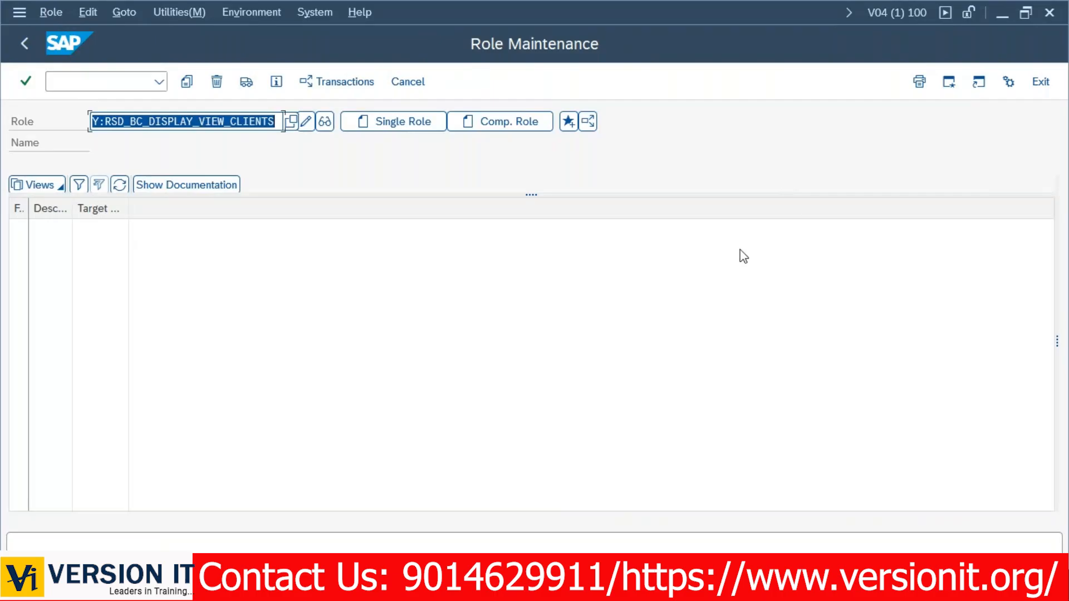
click(396, 129)
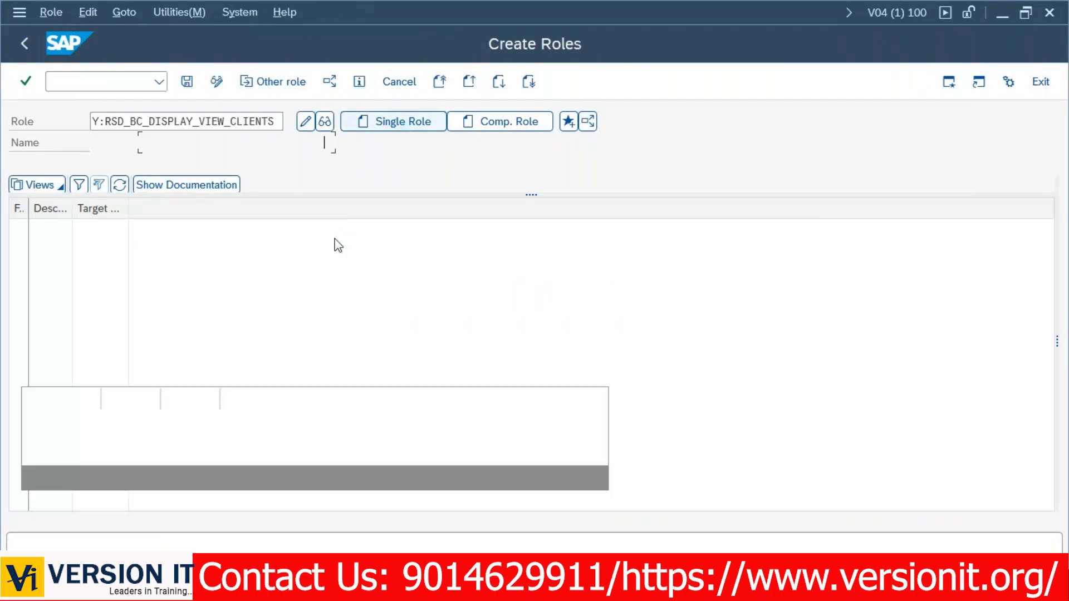
Paste the role name as description, change it to DISPLAY VIEW CLIENTS, and save the role.
click(215, 164)
text(DISPLAY_VIEW_CLIENTS)
key(BackSpace)
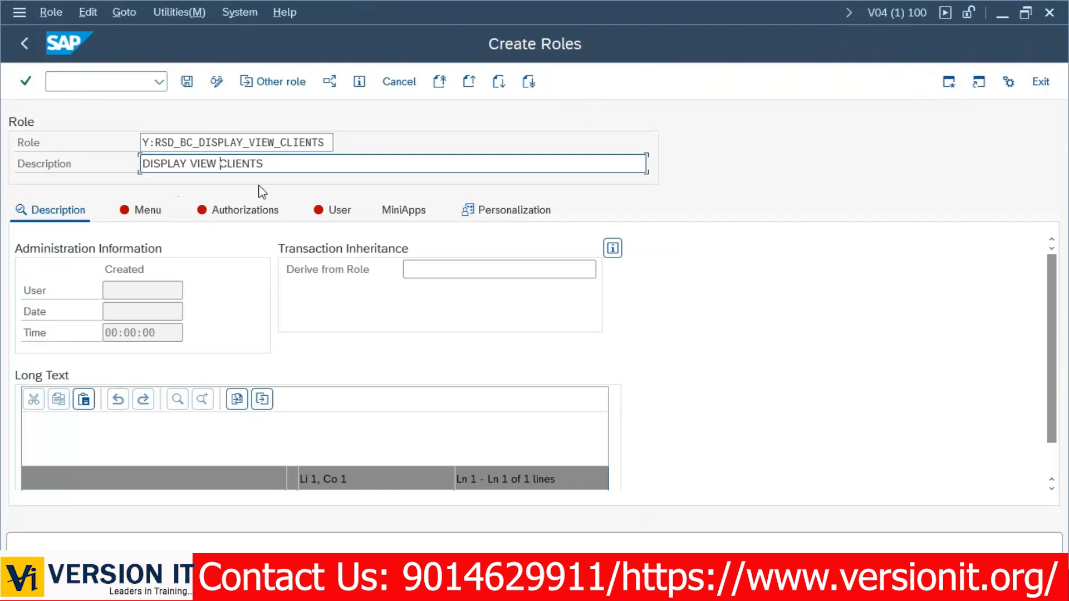
click(187, 82)
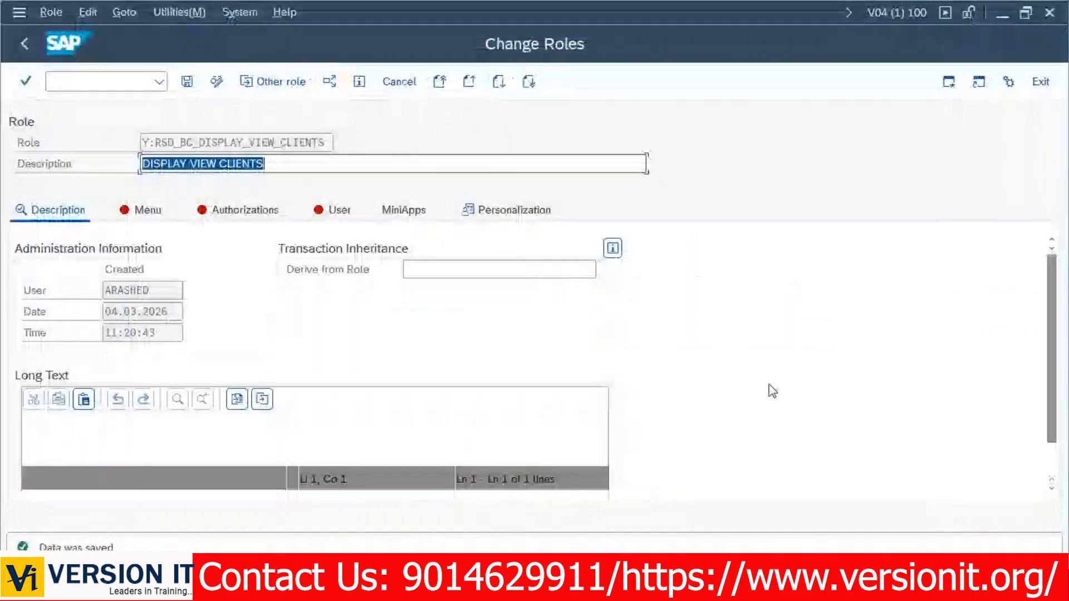
Copy the role-creation note line from Notepad into the role's Long Text box.
key(alt+Tab)
key(alt+Tab)
key(alt+Tab)
key(alt+Tab)
key(alt+Tab)
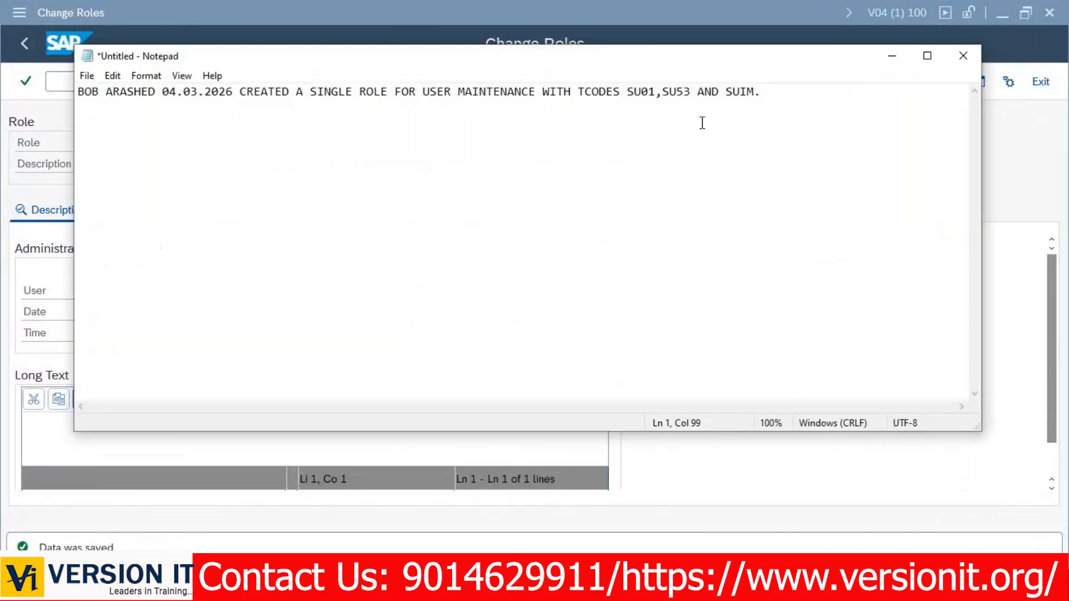
drag(788, 95, 45, 96)
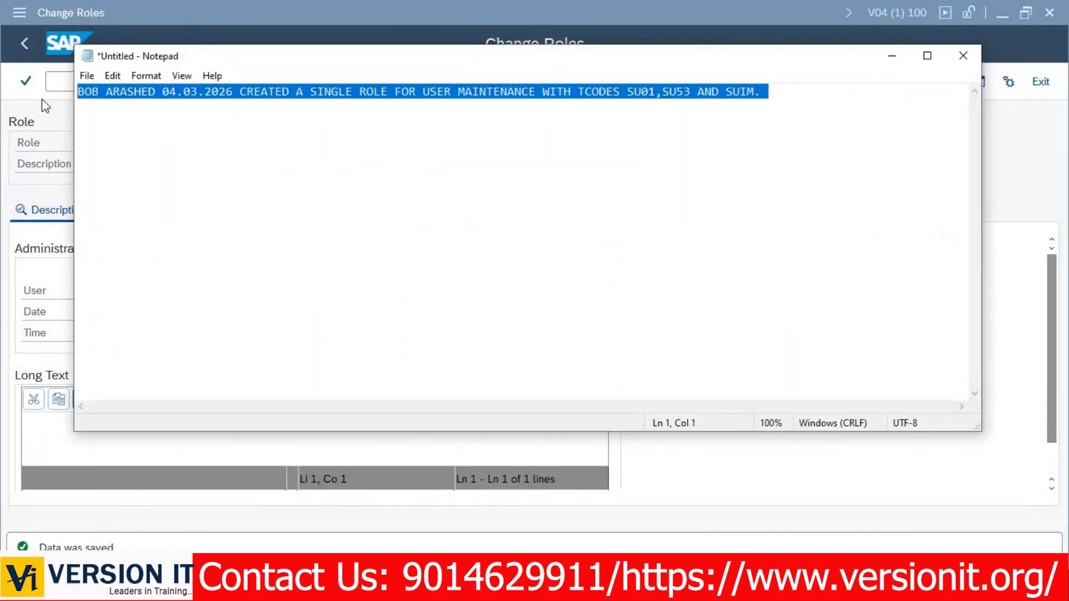
key(ctrl+c)
click(46, 424)
key(ctrl+v)
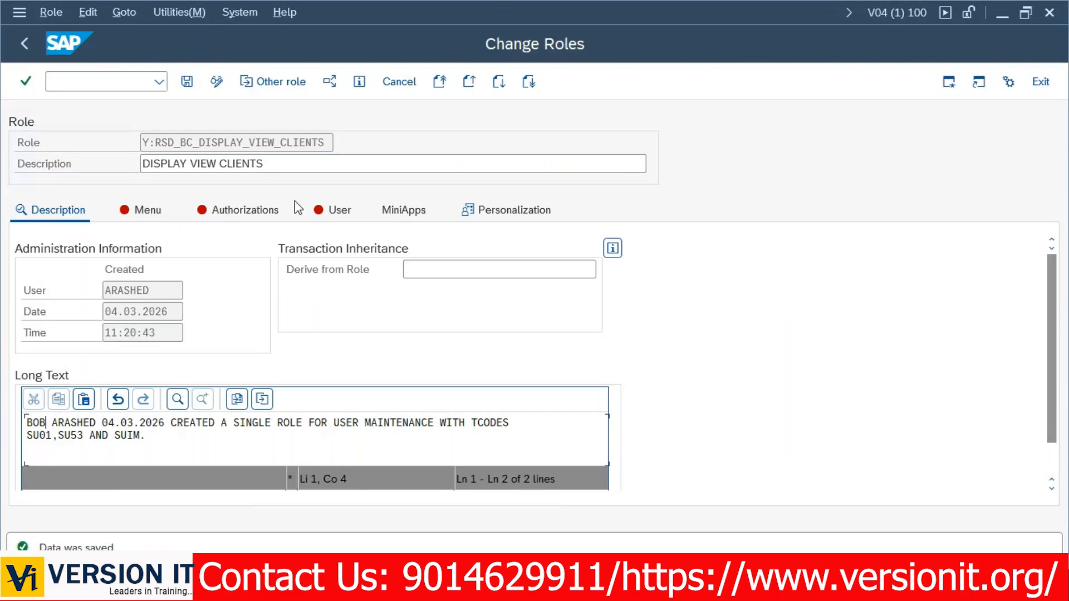
Replace USER MAINTENANCE with DISPLAY VIEW CLIENTS in the long text.
drag(271, 167, 195, 170)
click(434, 423)
key(BackSpace)
key(BackSpace)
key(BackSpace)
key(BackSpace)
key(BackSpace)
key(BackSpace)
key(BackSpace)
key(BackSpace)
key(BackSpace)
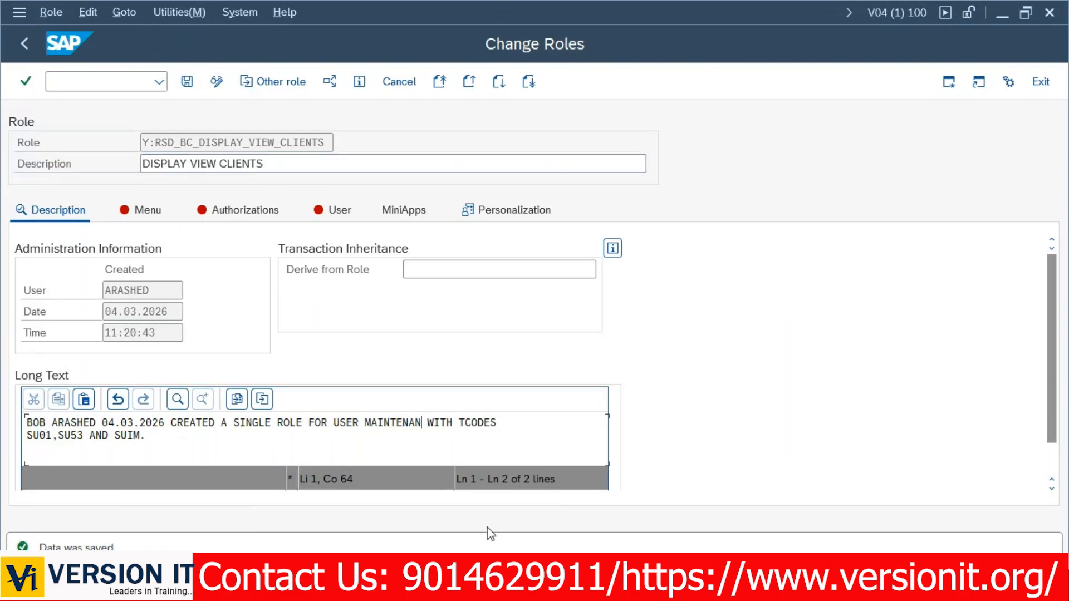
key(BackSpace)
key(BackSpace)
key(BackSpace)
key(BackSpace)
key(BackSpace)
key(BackSpace)
key(BackSpace)
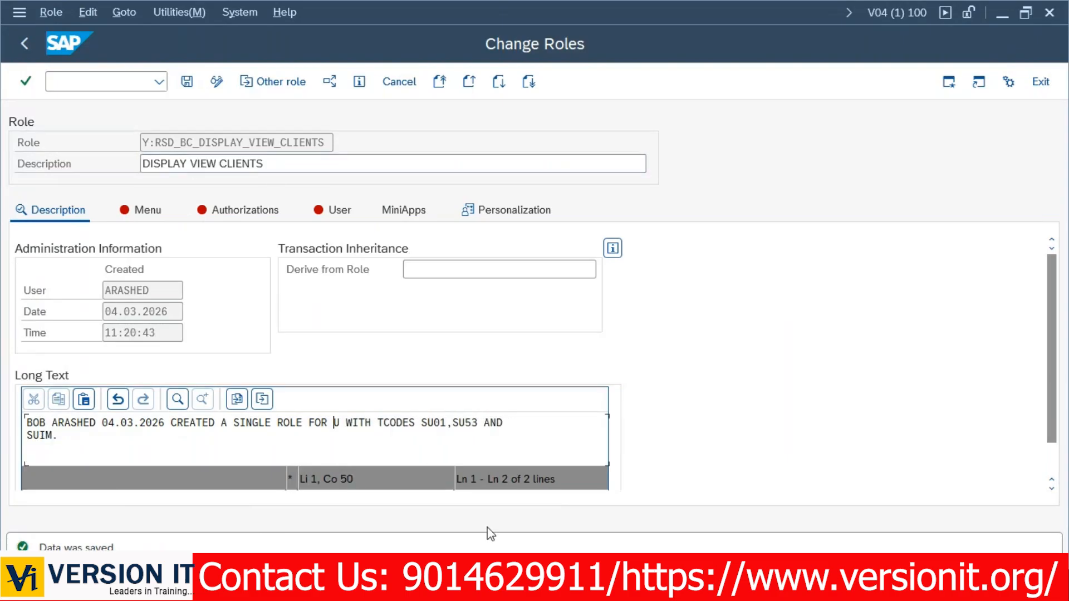
key(ctrl+v)
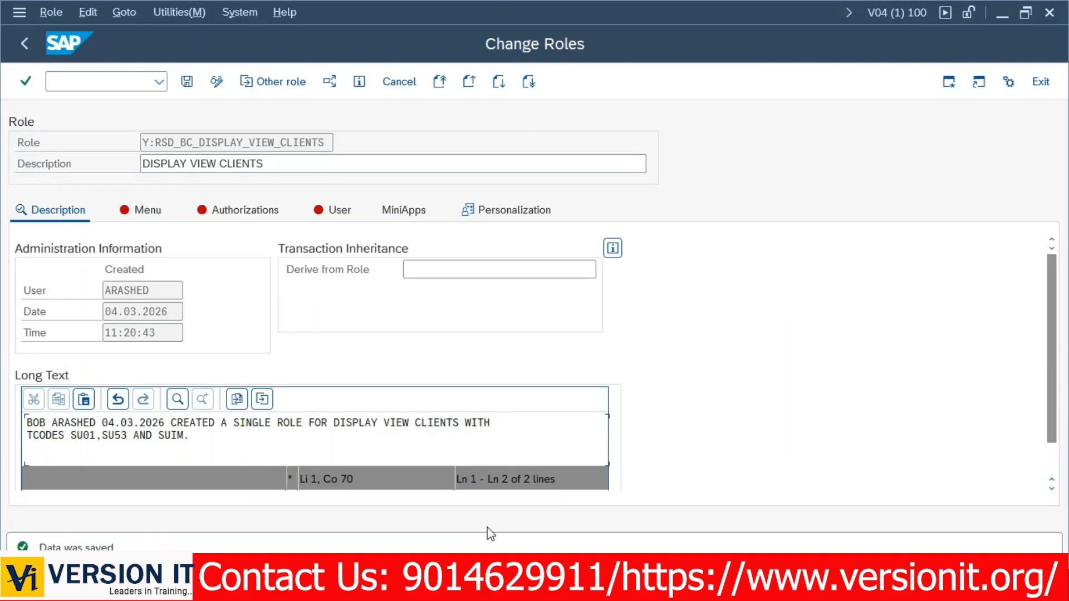
Change transaction SU01 to SCC4 in the long text.
click(95, 435)
key(BackSpace)
key(BackSpace)
key(BackSpace)
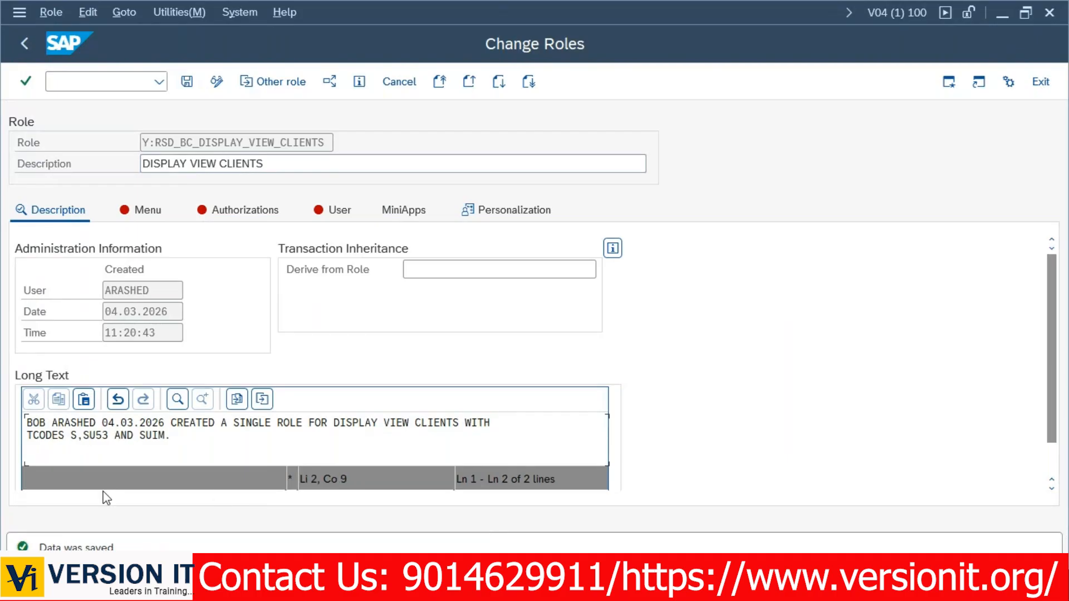
text(CC4)
click(192, 436)
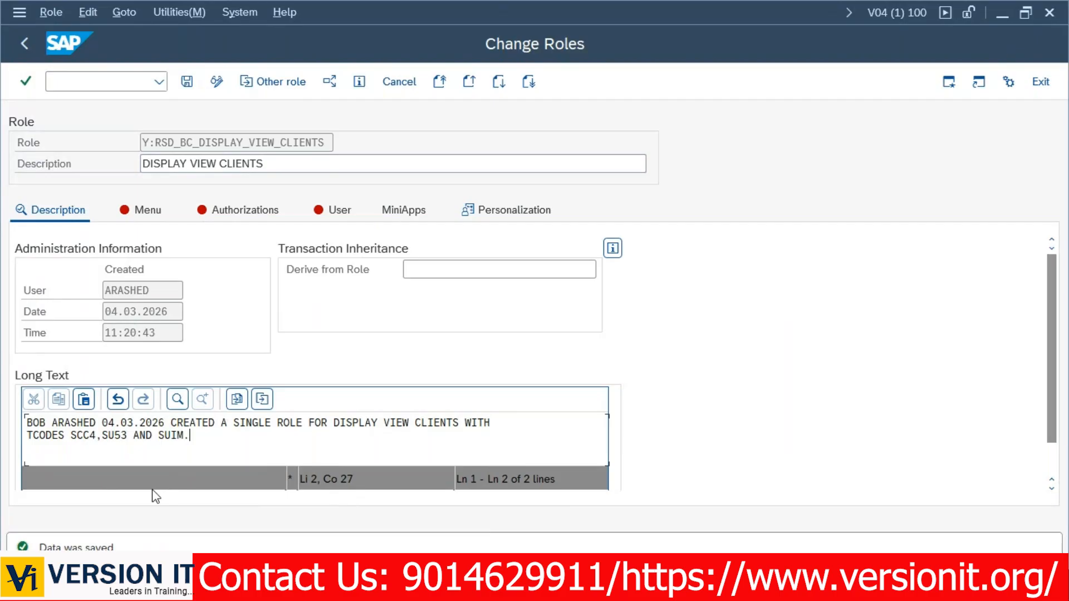
Assign transactions SCC4, SUIM and SU53 to the role's menu.
click(142, 210)
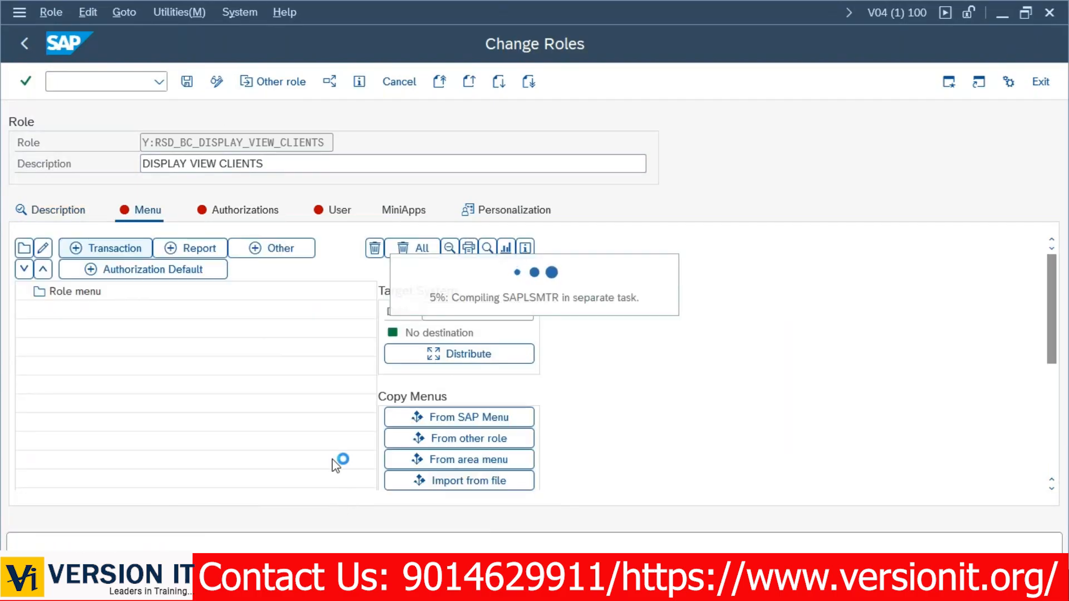
text(SCC4)
key(Tab)
text(SUIM)
key(Tab)
text(SU53)
key(Return)
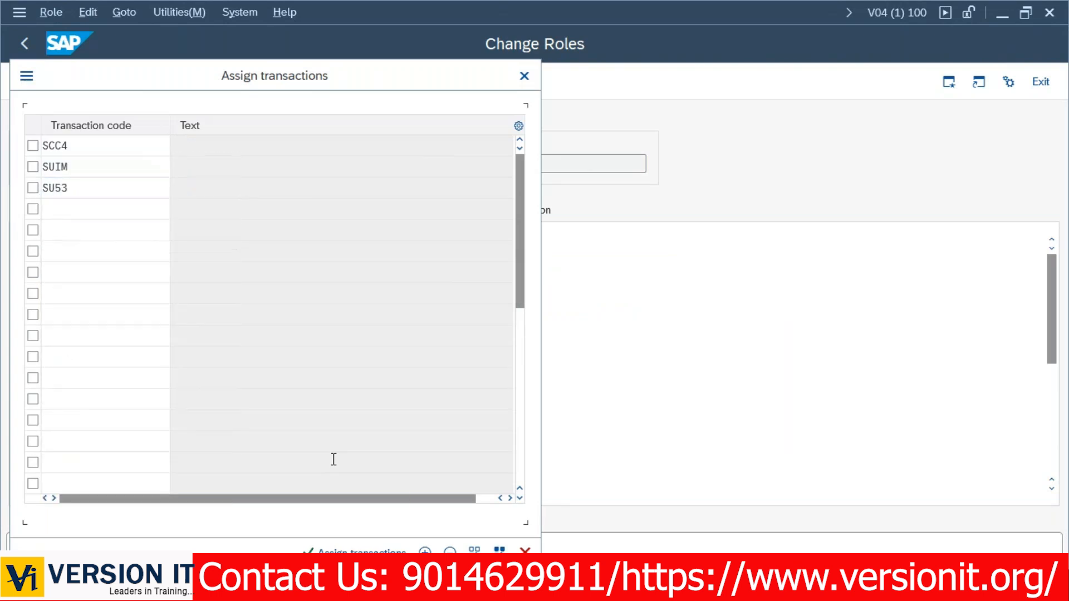
click(356, 550)
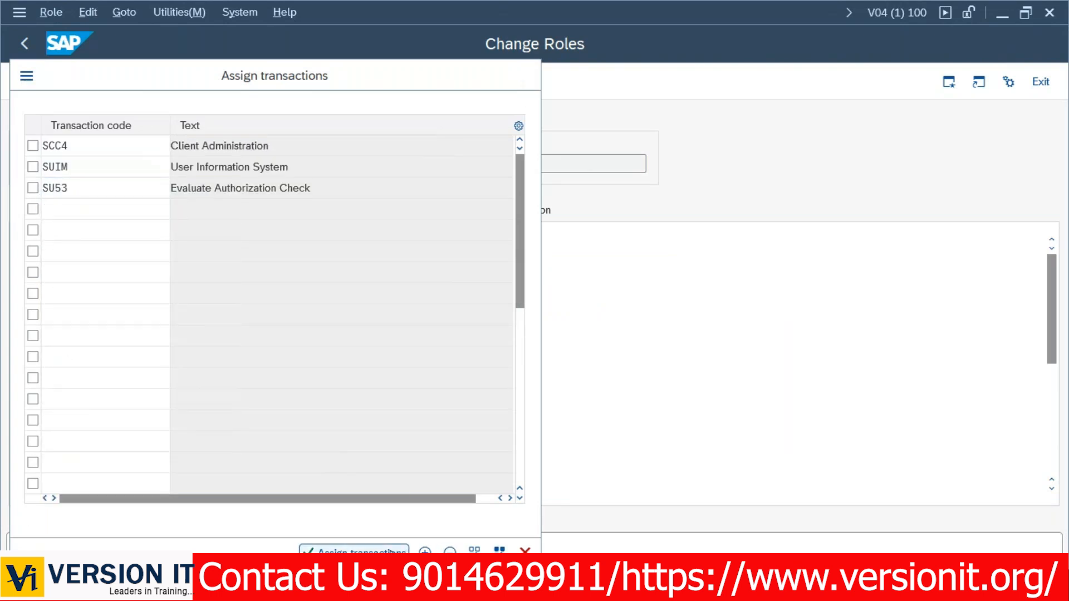
On the Authorizations tab, save the role and expand the Basis Administration and Development Environment nodes.
click(241, 211)
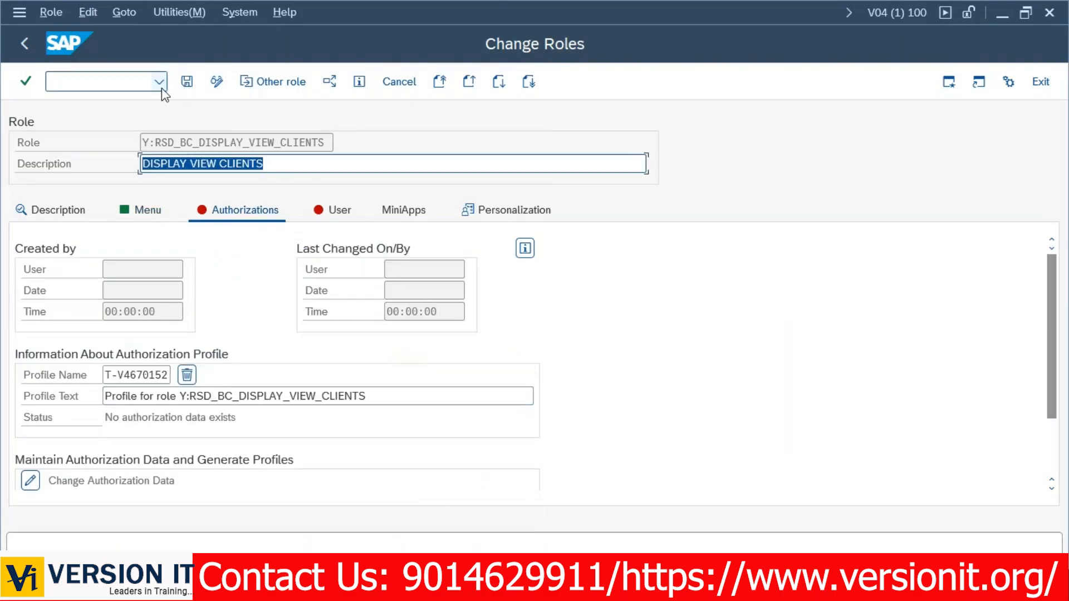
click(188, 81)
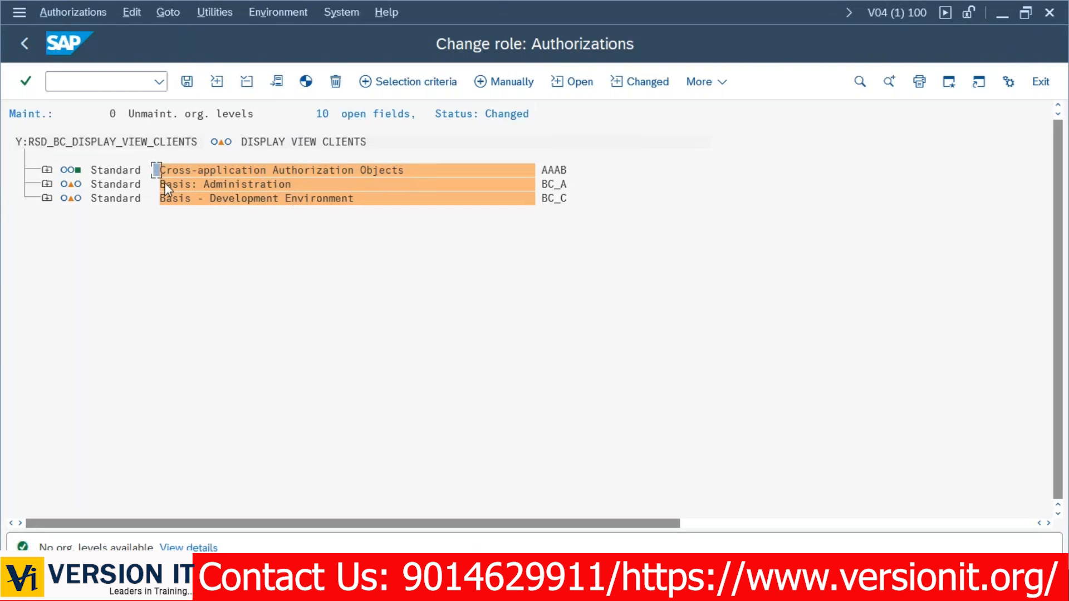
drag(161, 184, 363, 215)
click(47, 183)
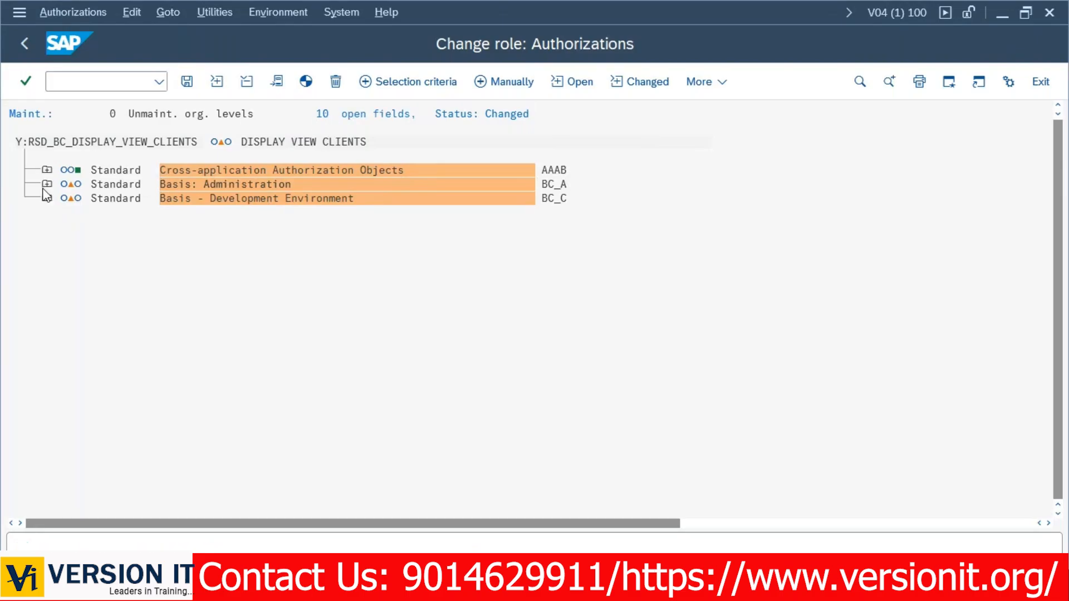
click(47, 311)
click(72, 240)
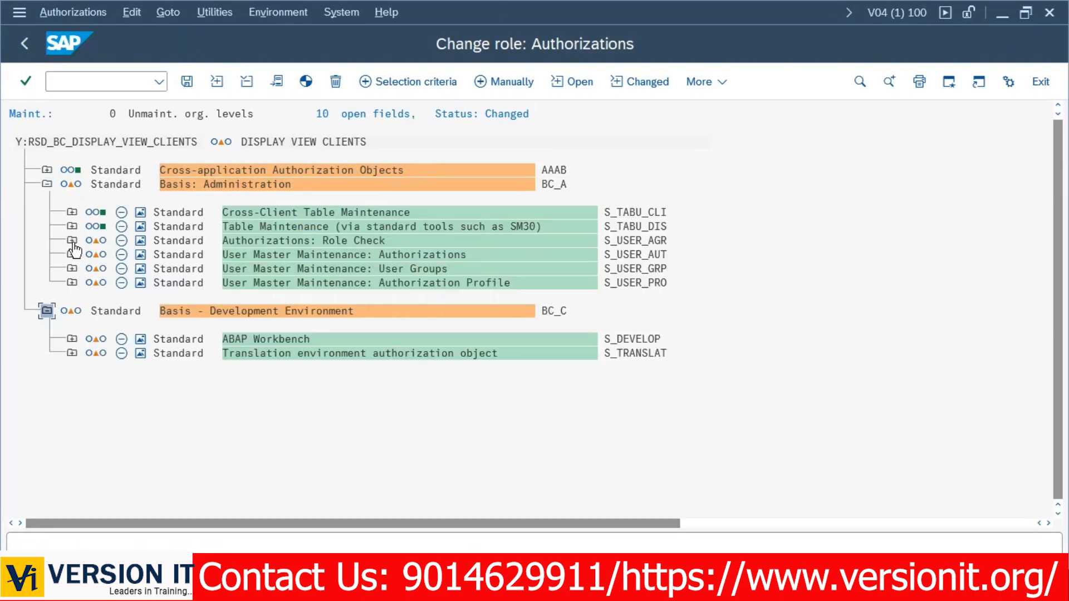
click(72, 339)
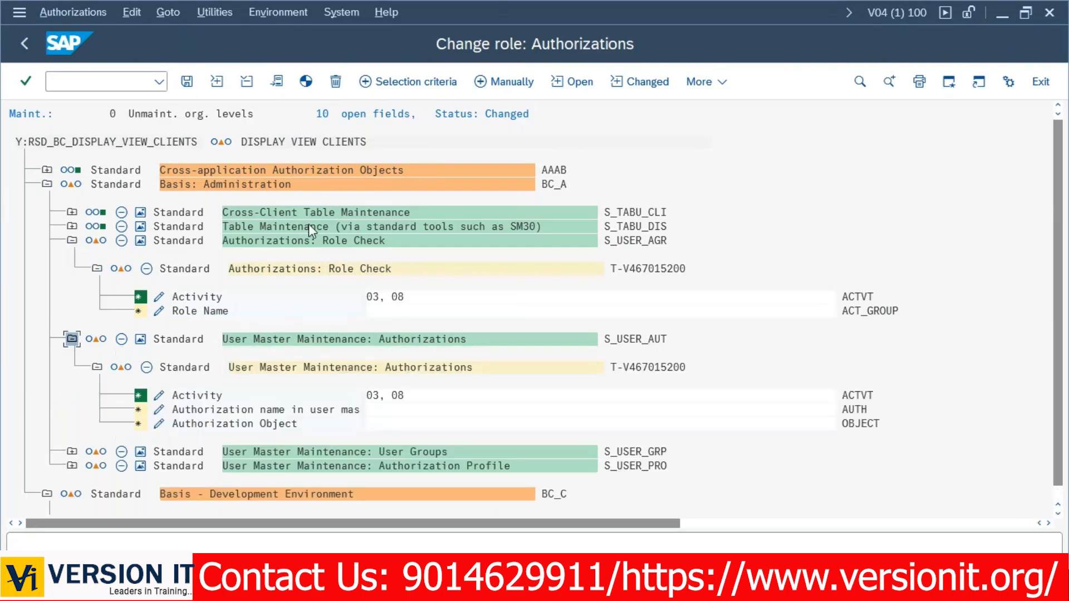
Grant full authorization to all open fields, collapse the nodes, and generate the profile.
click(216, 143)
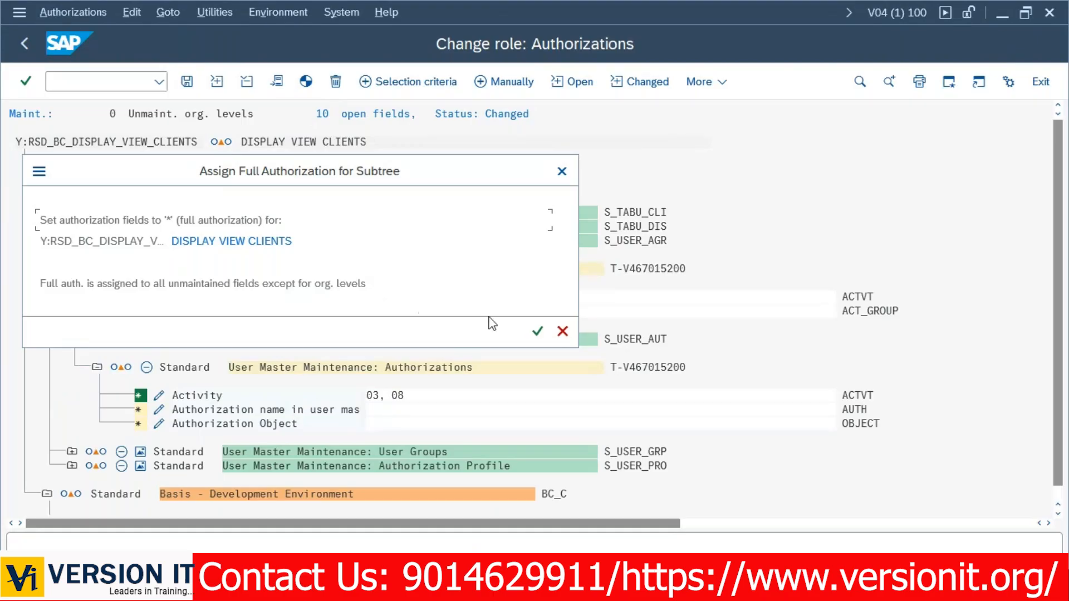
click(537, 333)
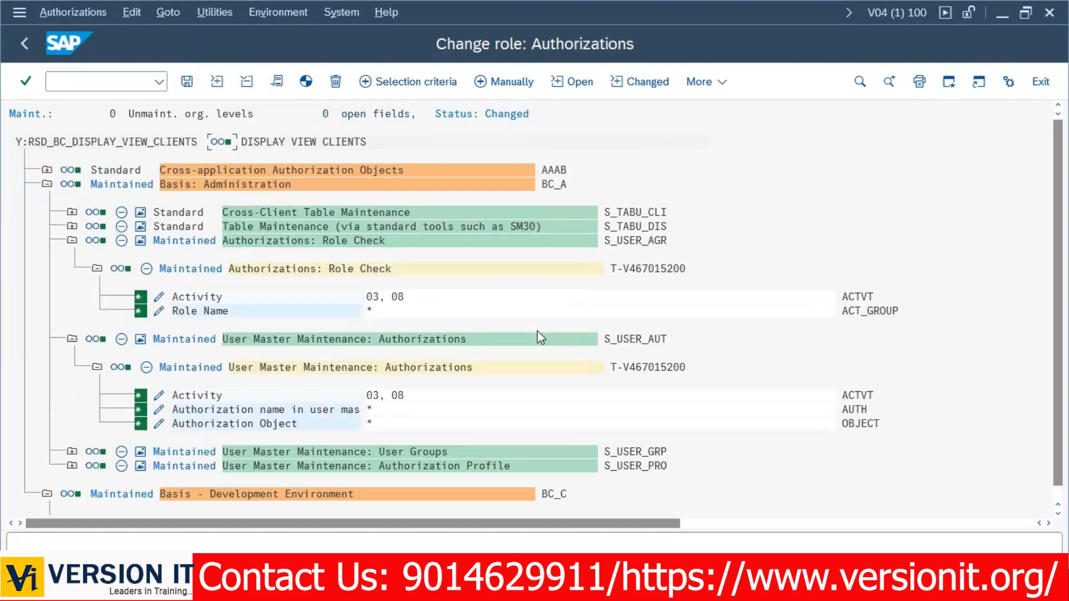
click(46, 184)
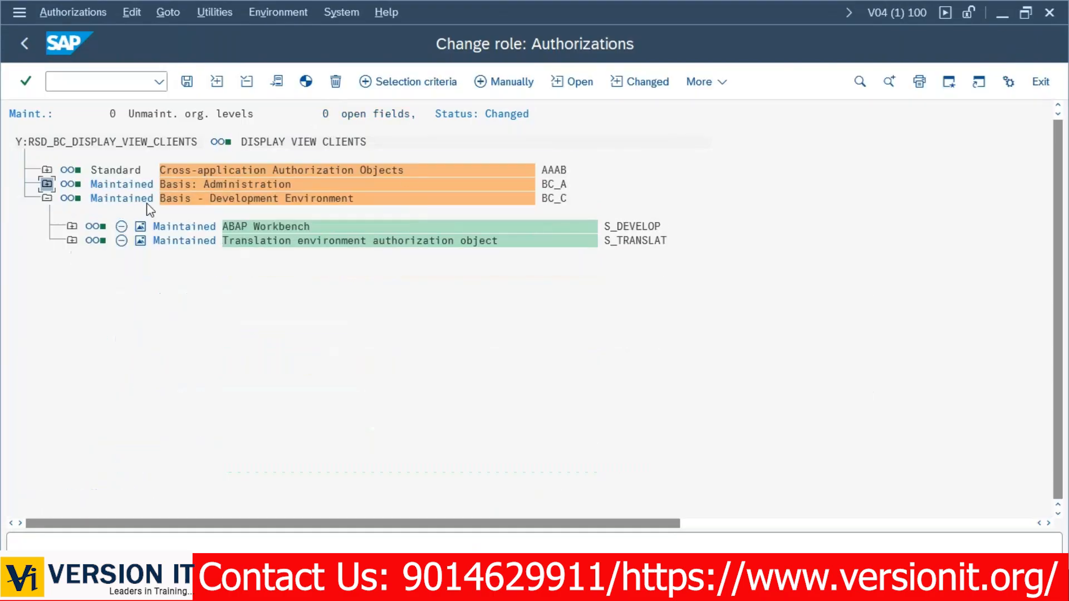
click(47, 198)
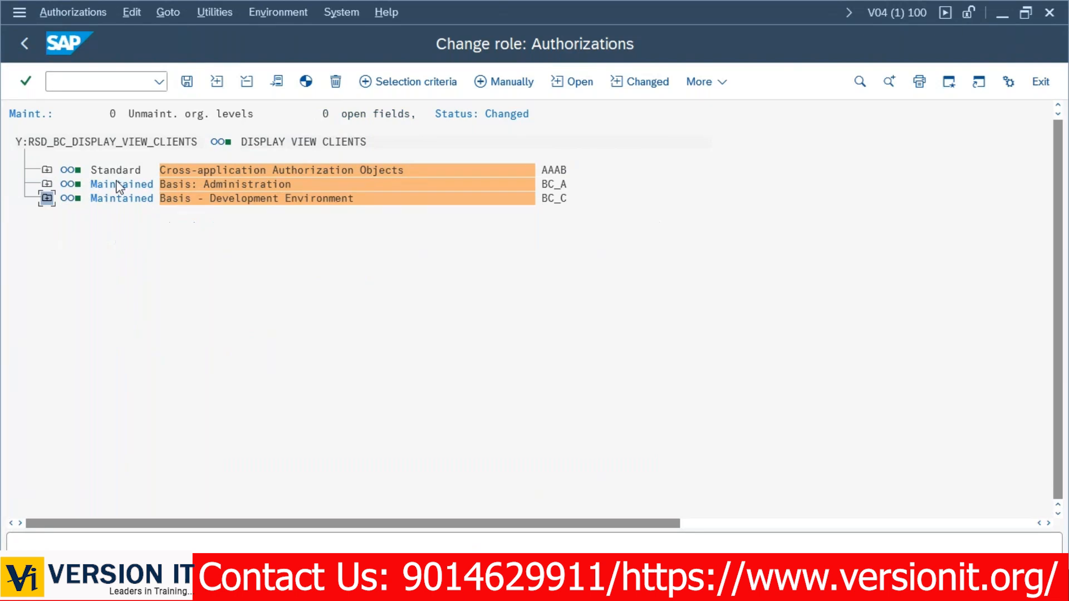
click(306, 83)
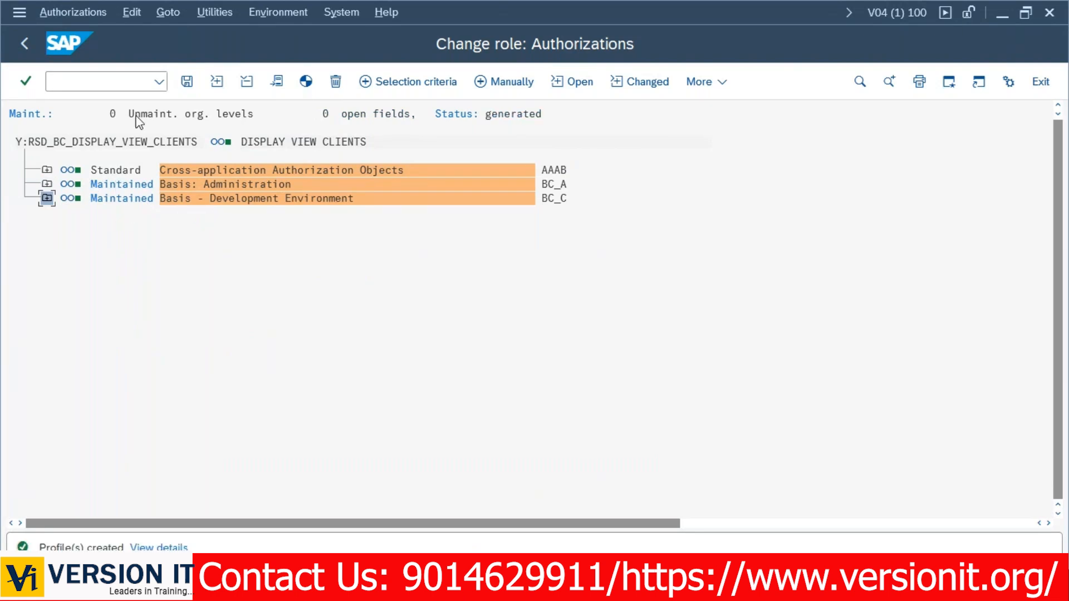
Open a new SAP session and start user maintenance with SU01.
click(29, 43)
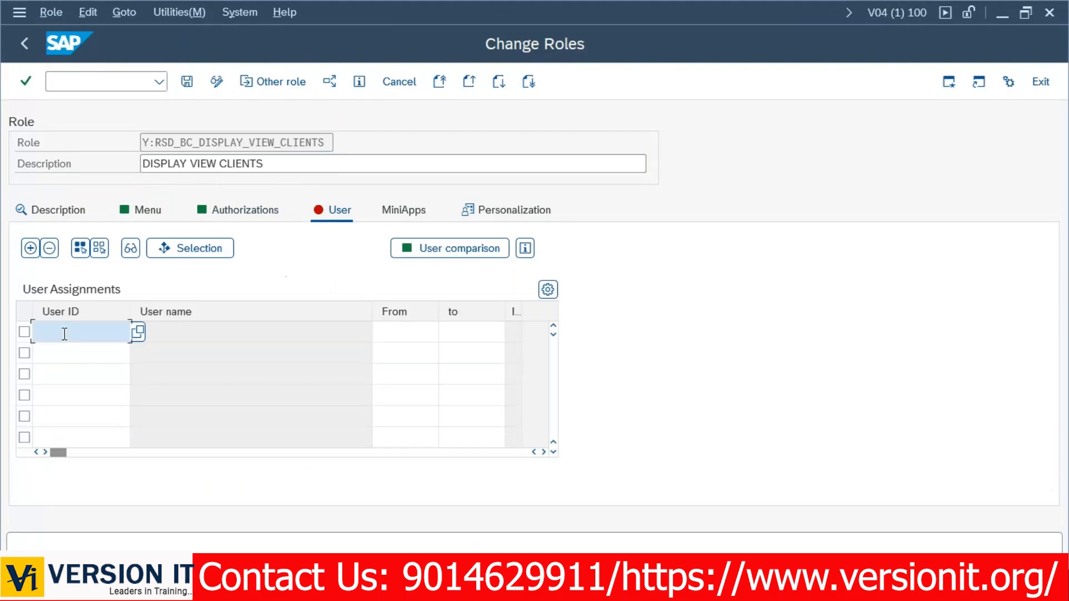
click(19, 12)
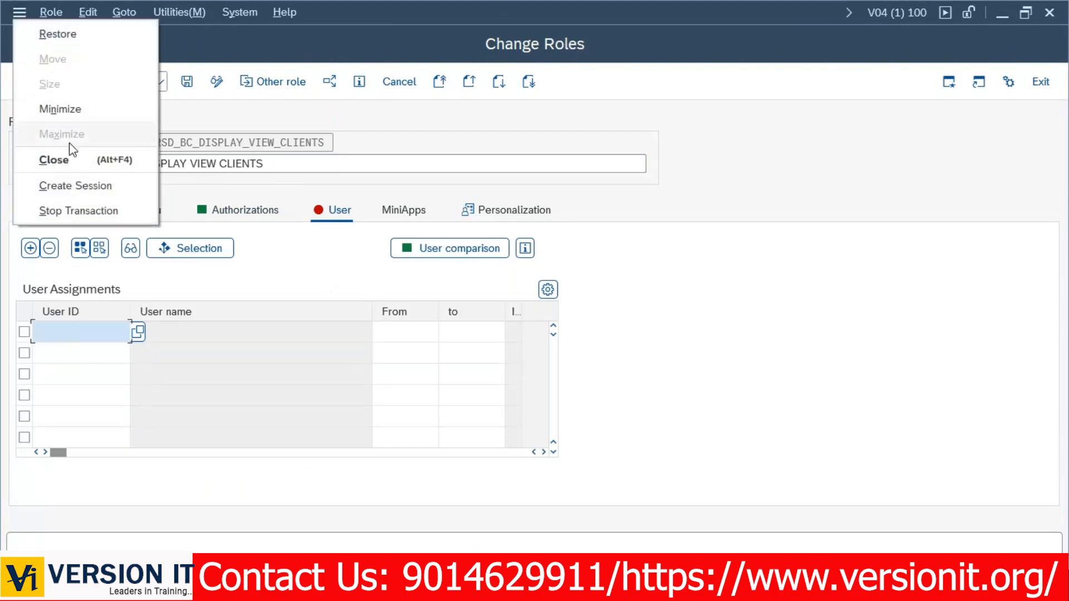
click(79, 188)
text(SU01)
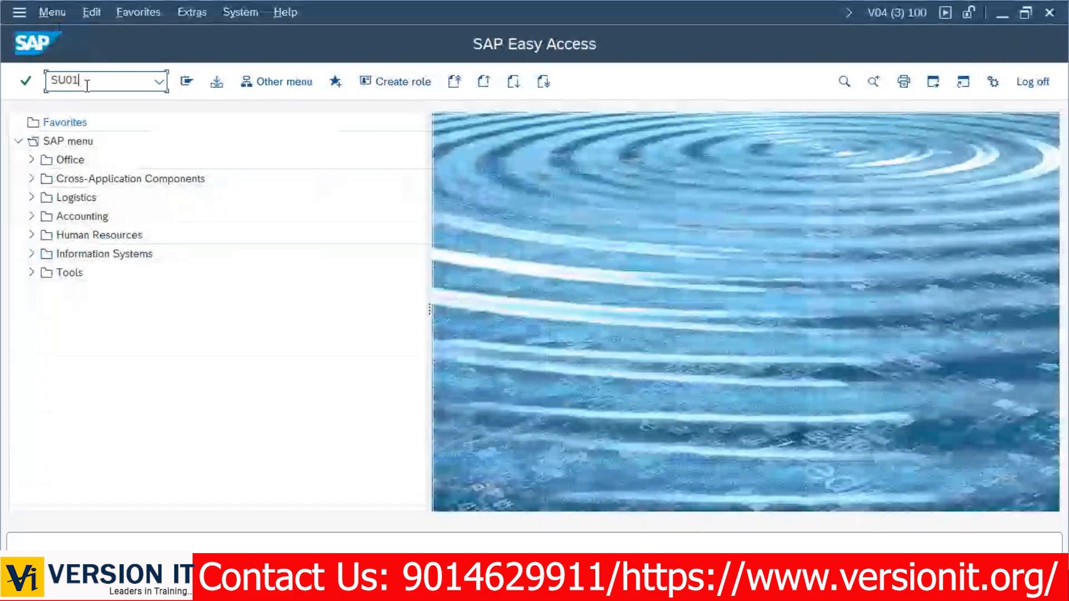
key(Return)
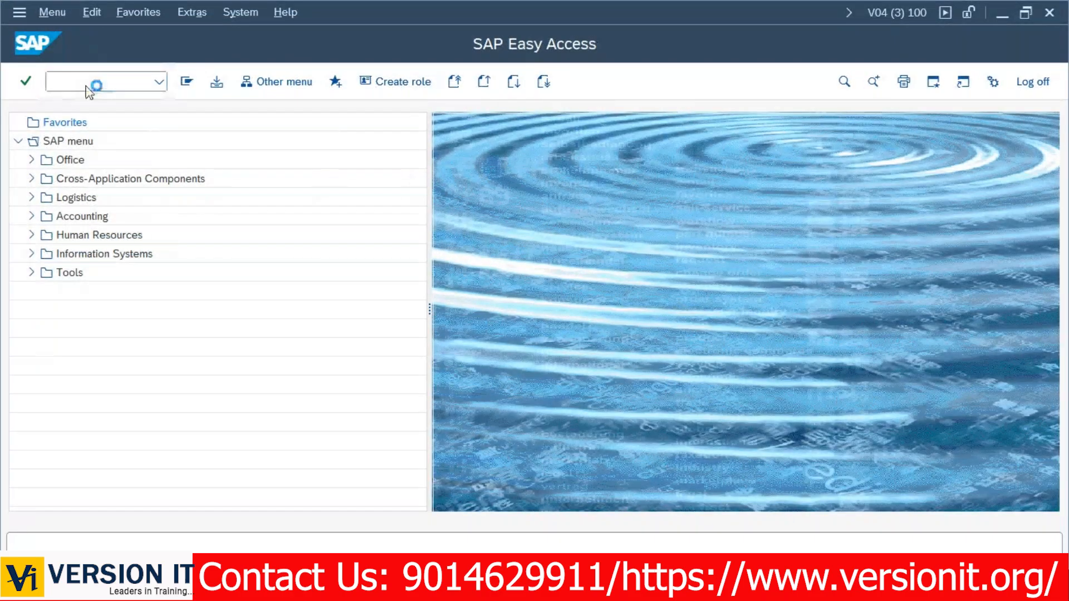
Create user TESTSCC4 with last name TESTSCC4 and an initial password, and save it.
text(TESTSCC4)
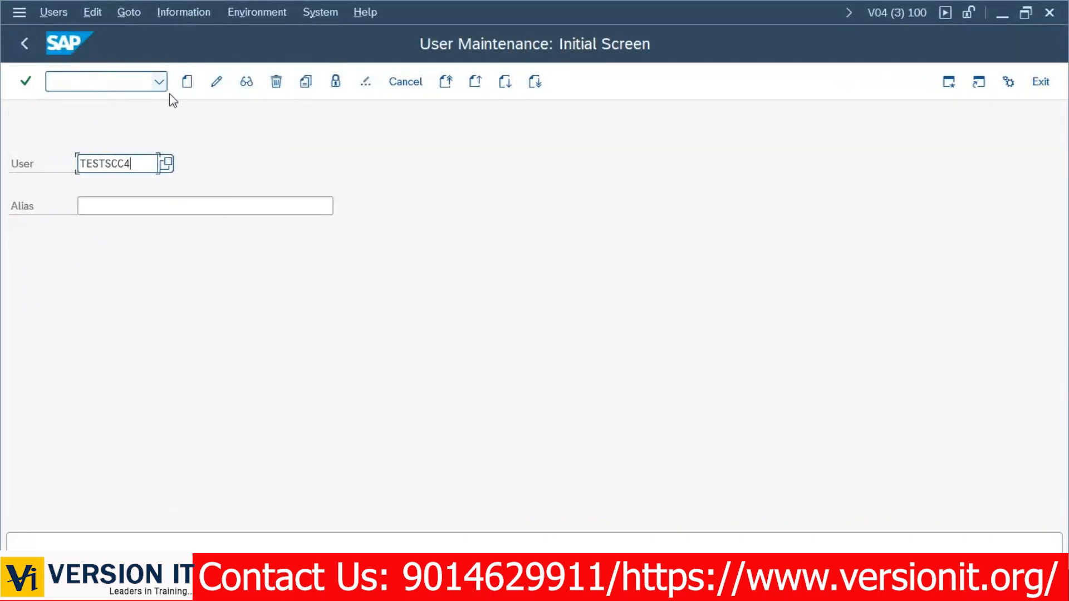
click(183, 88)
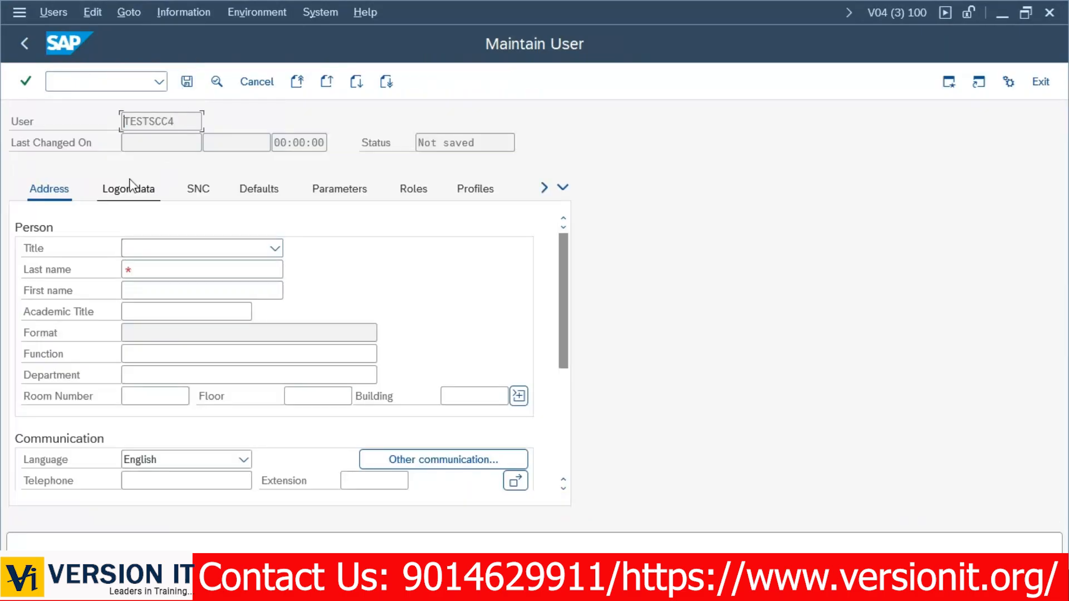
click(134, 277)
text(TESTSCC4)
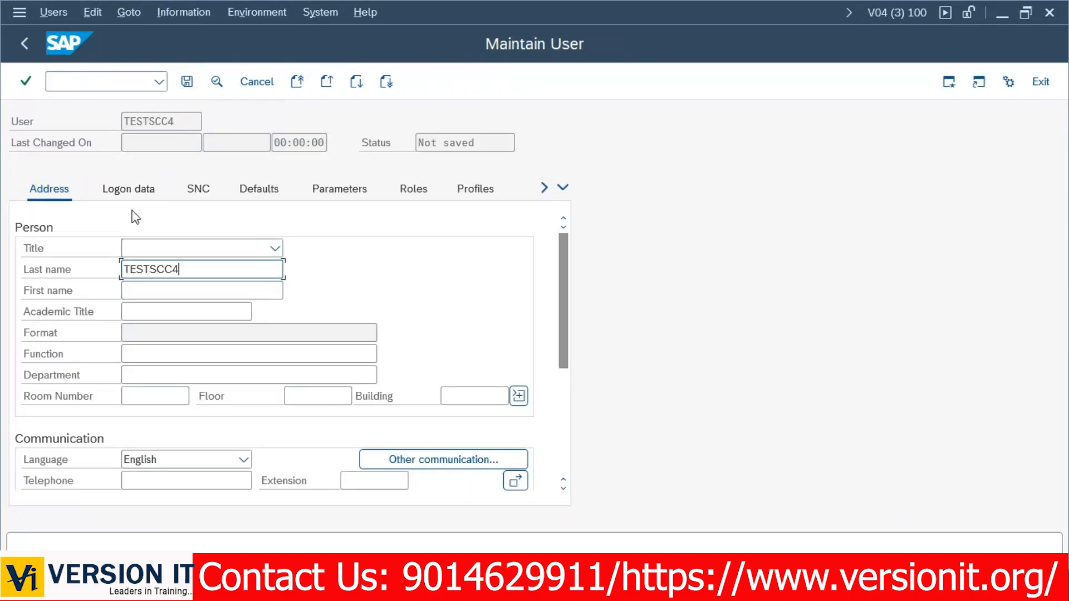
click(134, 195)
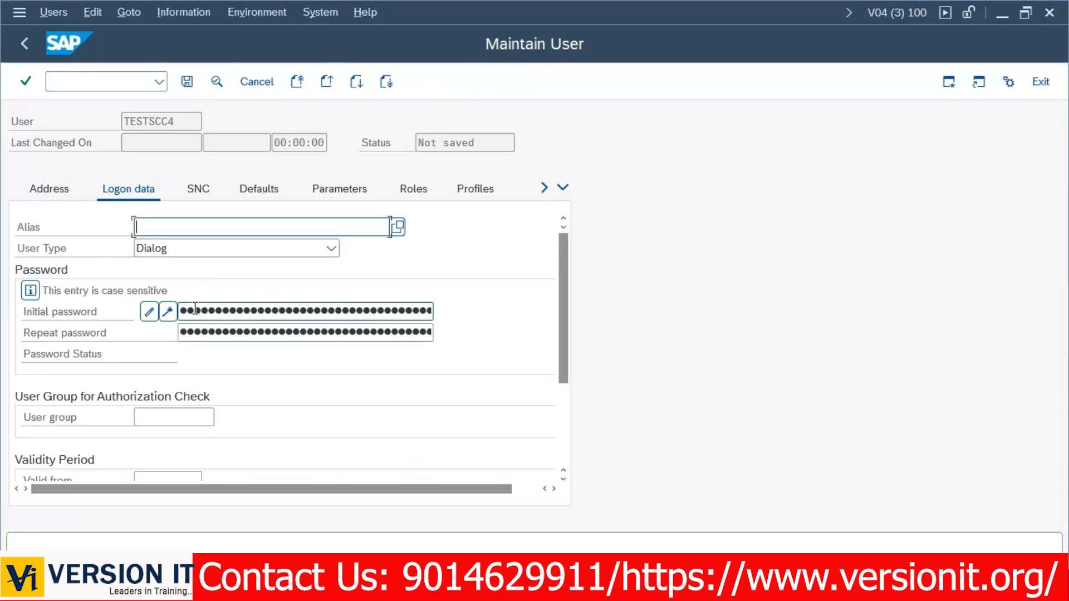
click(195, 310)
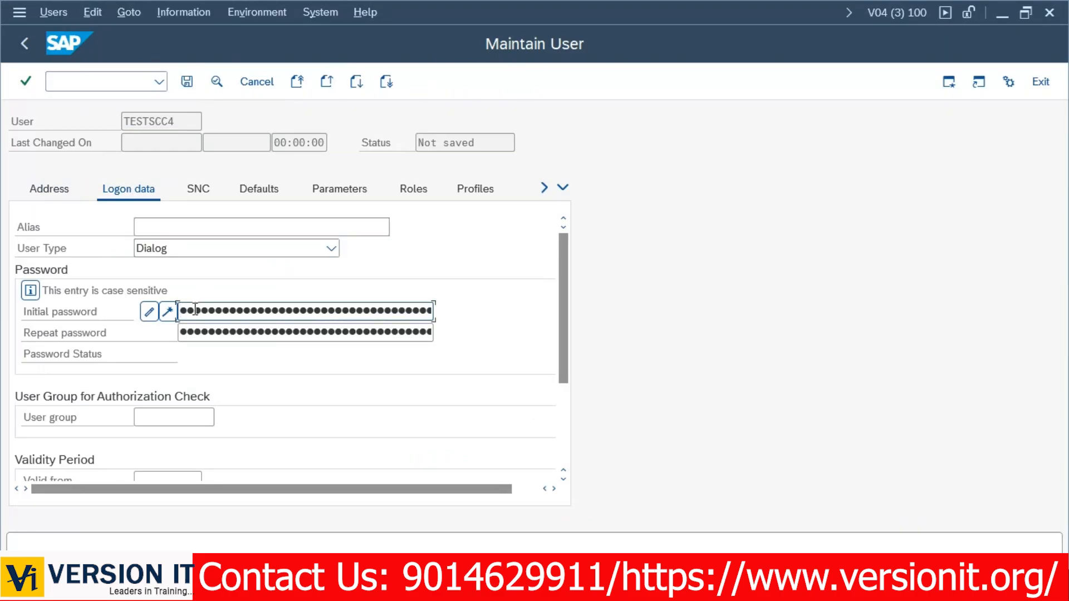
key(Tab)
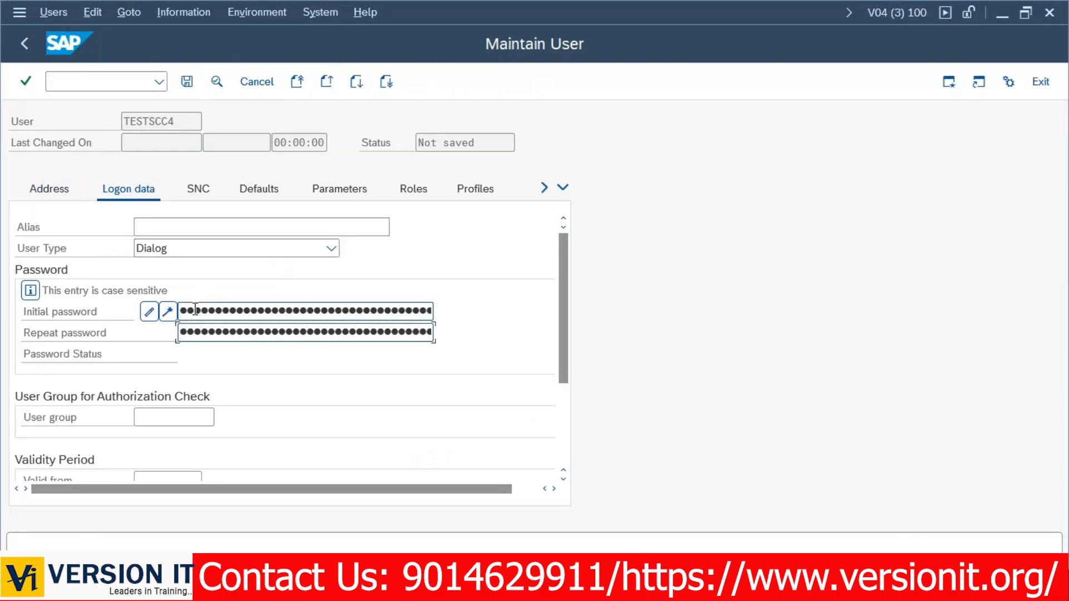
click(187, 81)
key(alt+Tab)
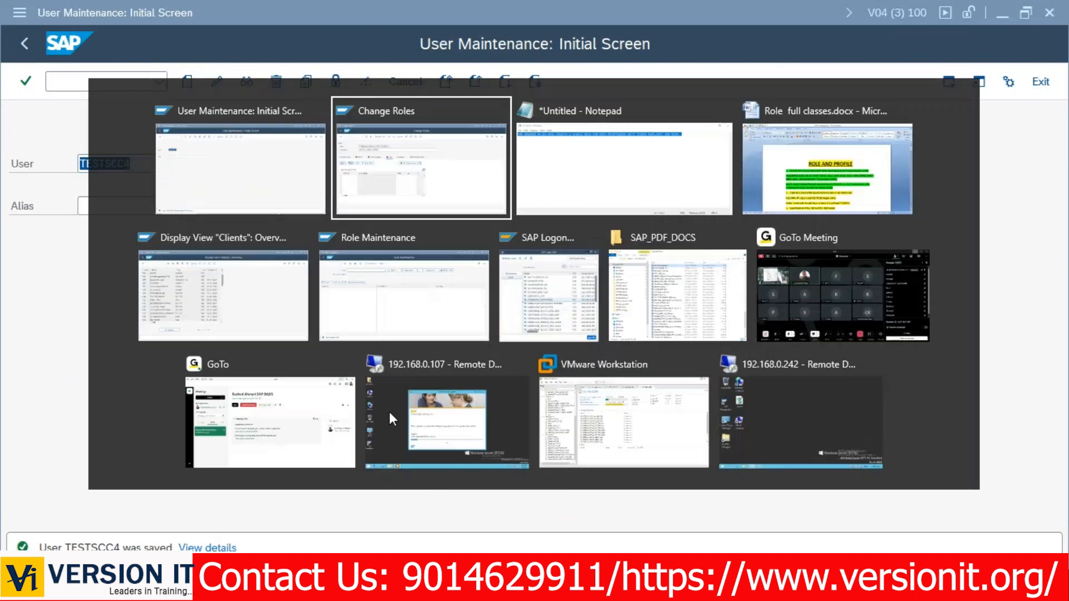
key(Escape)
key(alt+u)
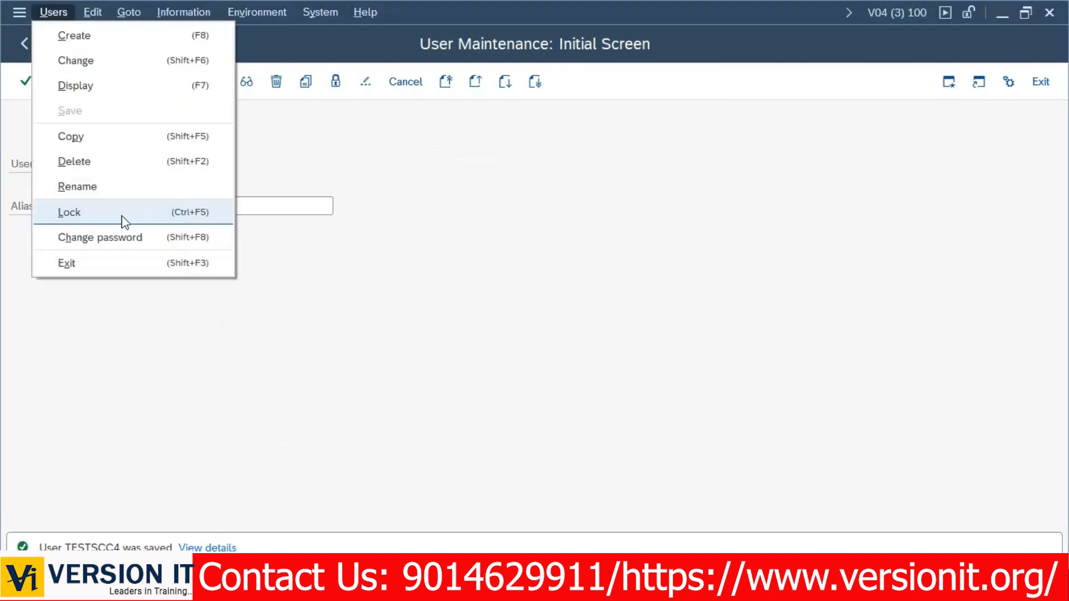
key(Escape)
Assign user TESTSCC4 to the role and run the user master comparison.
click(146, 163)
drag(145, 163, 73, 165)
key(ctrl+c)
key(alt+Tab)
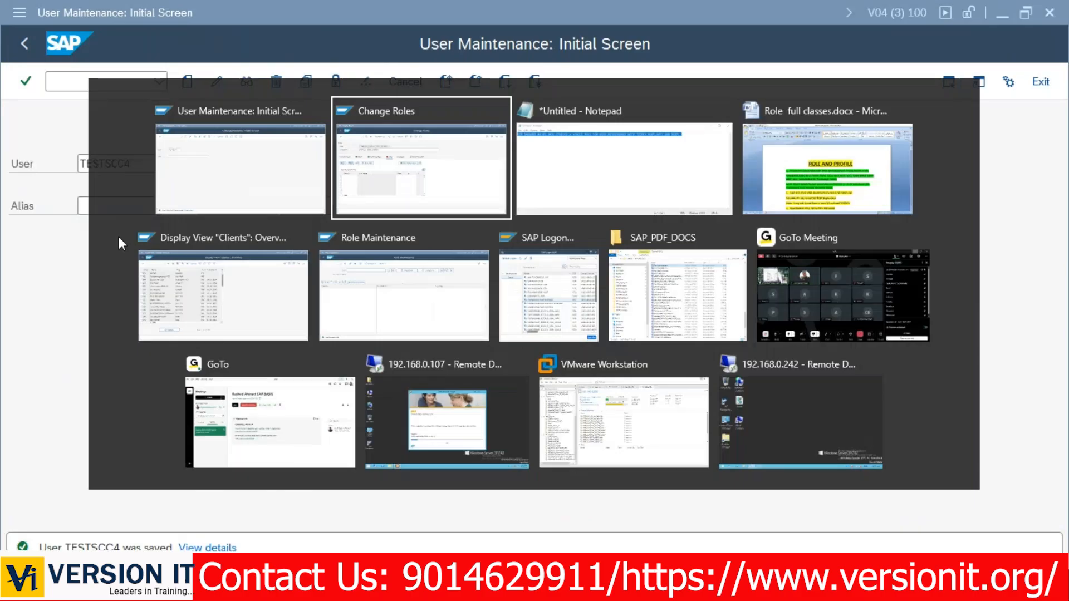
key(ctrl+v)
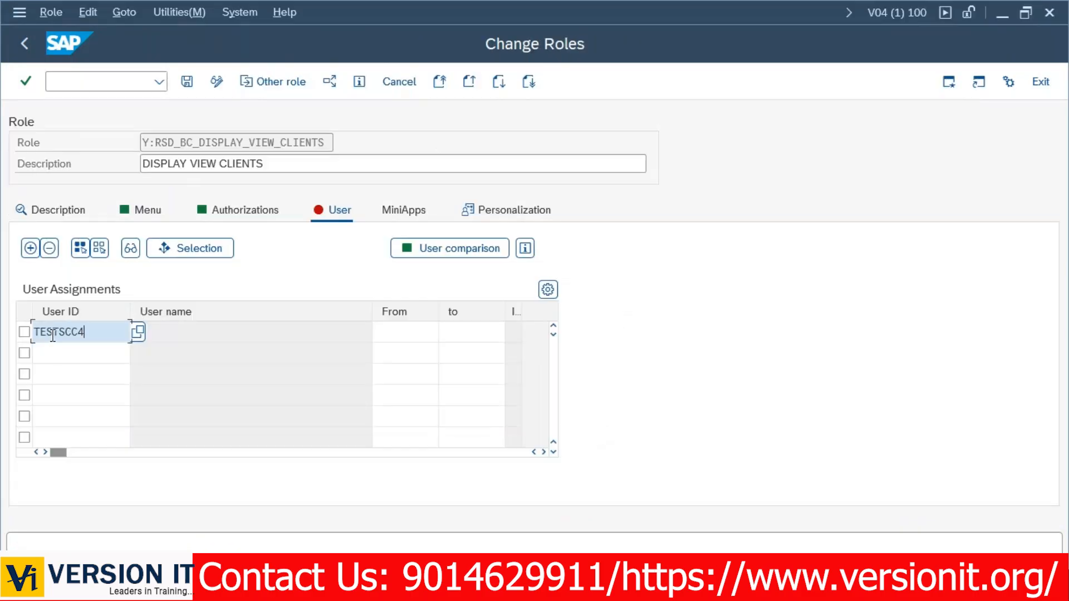
key(Return)
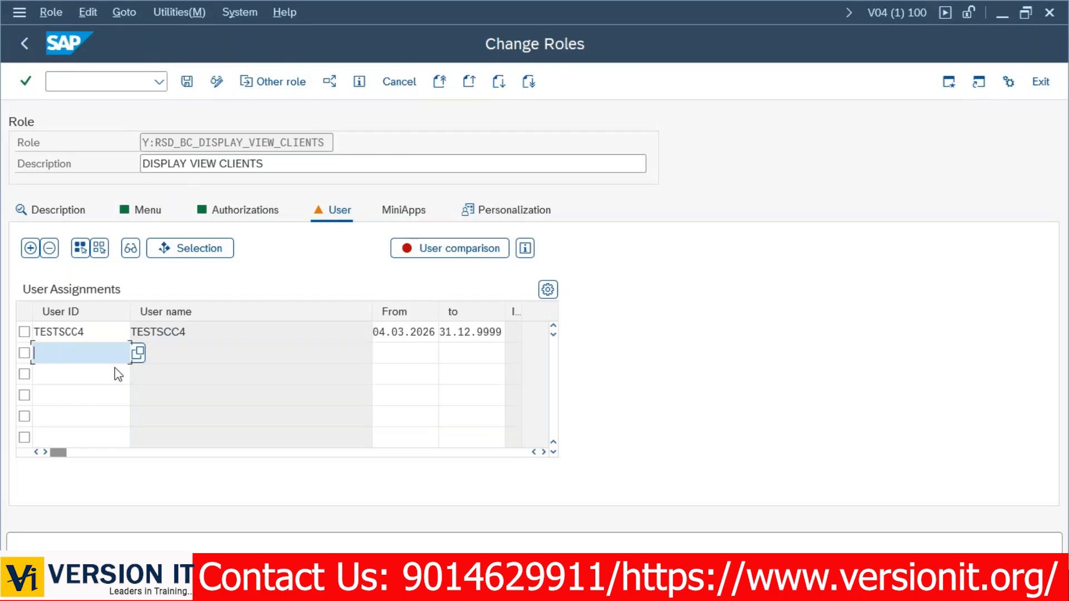
key(shift+F4)
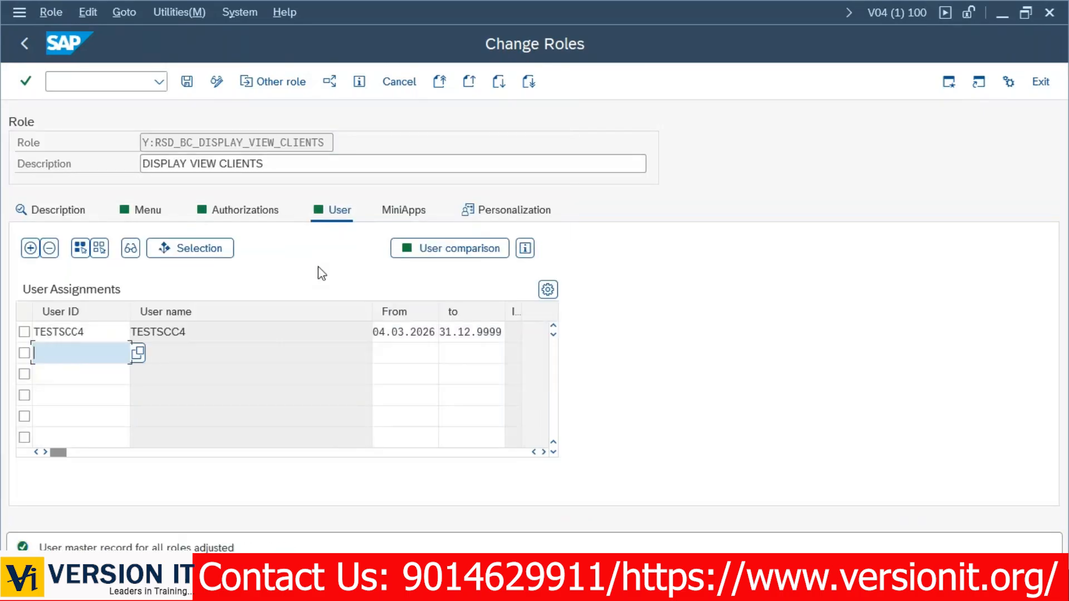
Check the role's created (11:20:43) and changed (11:24:05) times, then switch to Notepad.
click(56, 212)
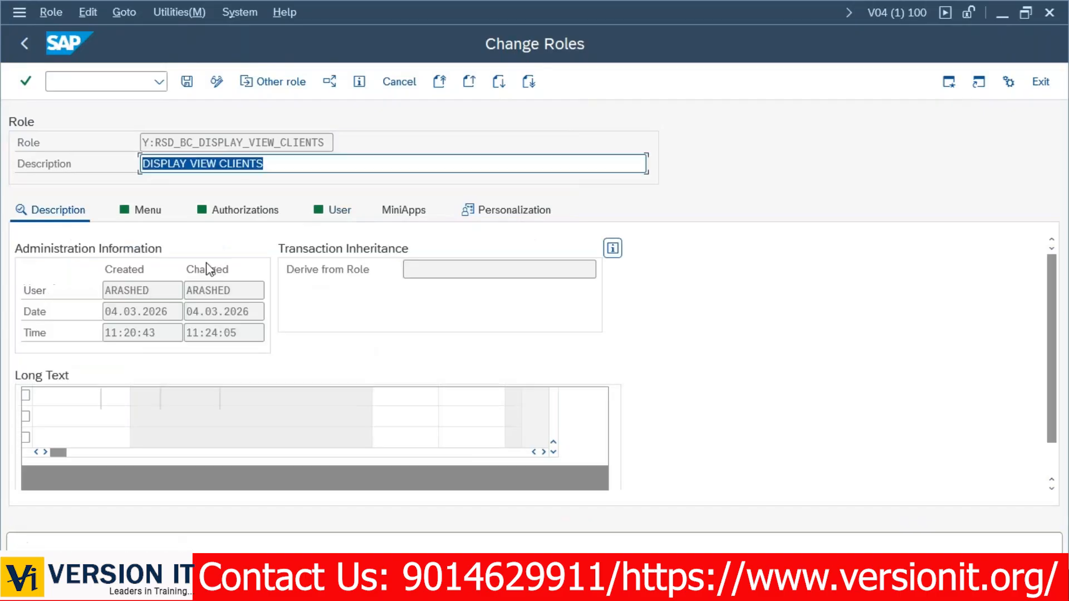
drag(101, 334, 173, 338)
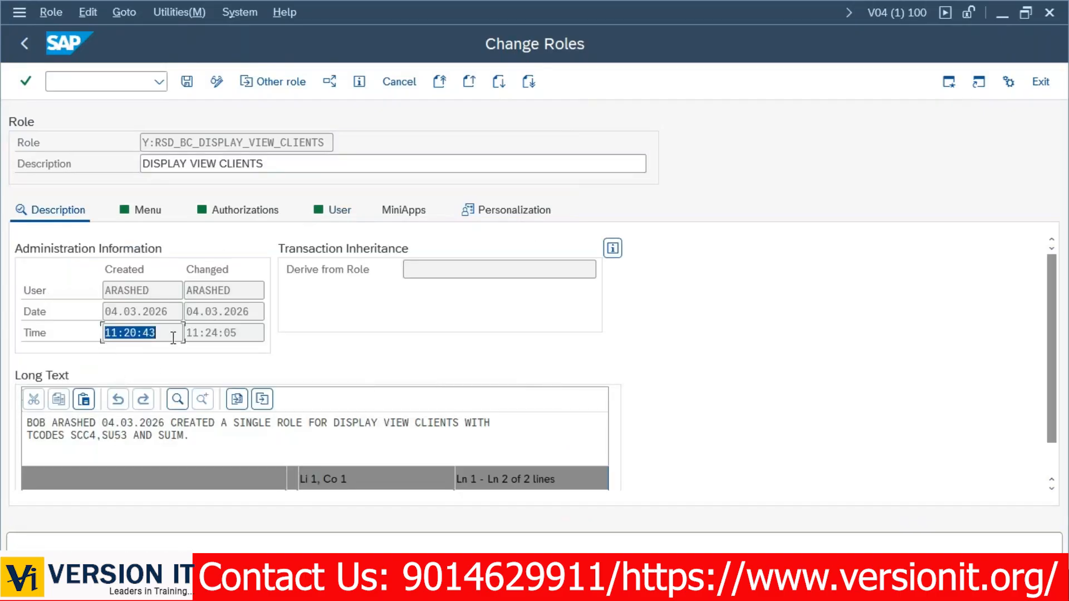
click(173, 338)
drag(189, 333, 270, 334)
click(82, 83)
text(/nsu01)
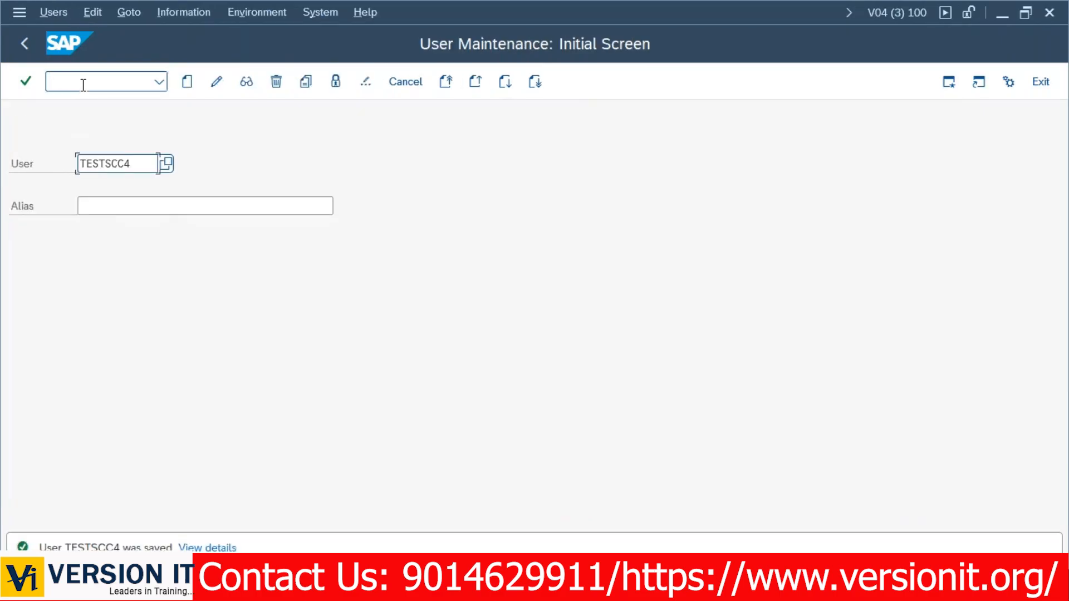
key(alt+Tab)
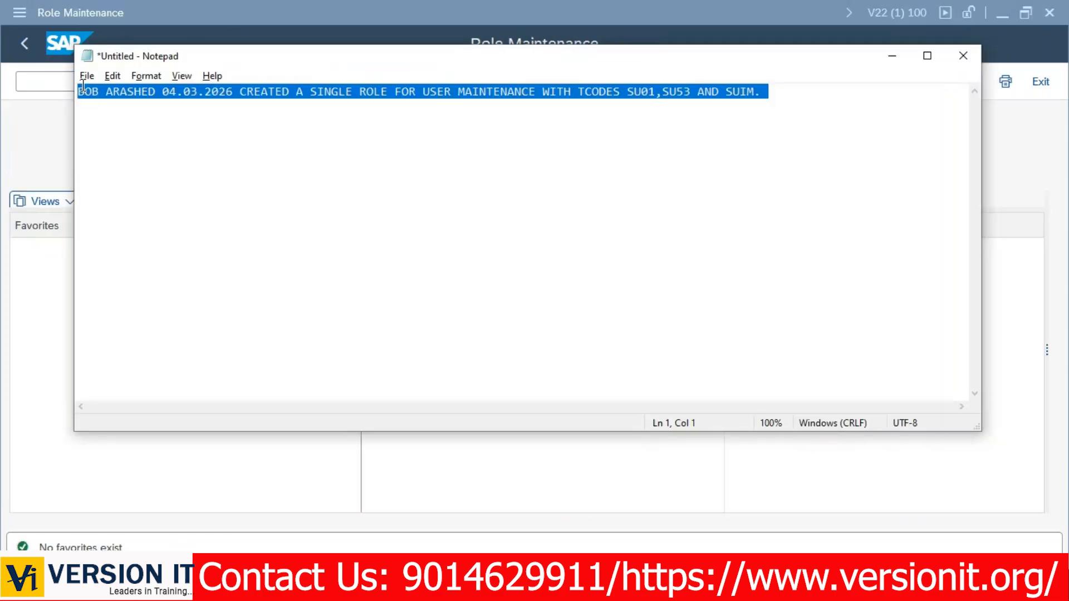
Add transactions SM50, SUIM and SU53 to the Y:RSD_BC_WORK_PROCESS role's menu.
key(alt+Tab)
click(213, 123)
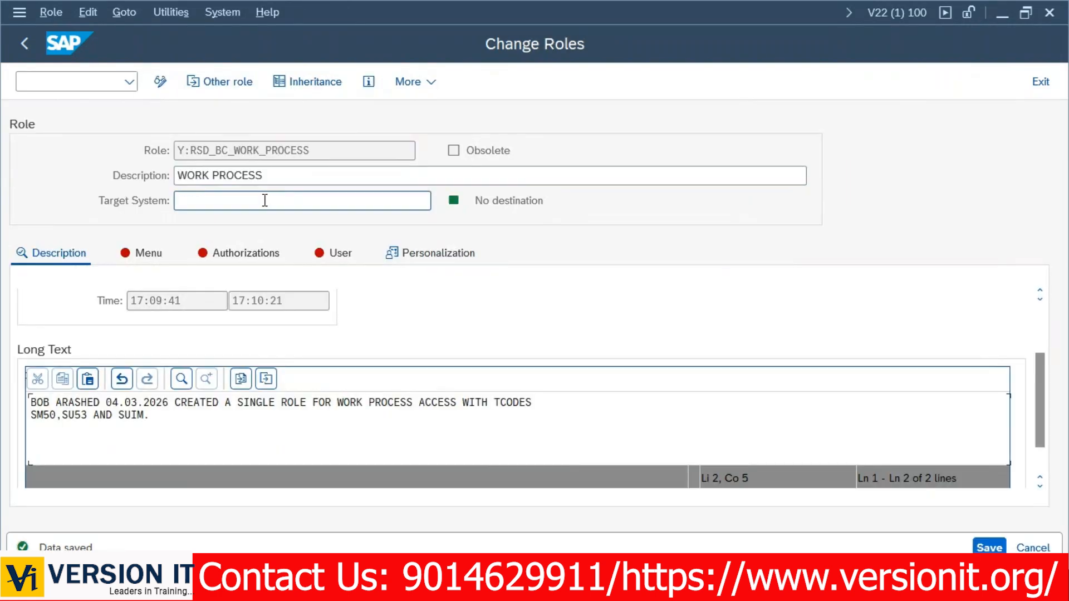
click(266, 200)
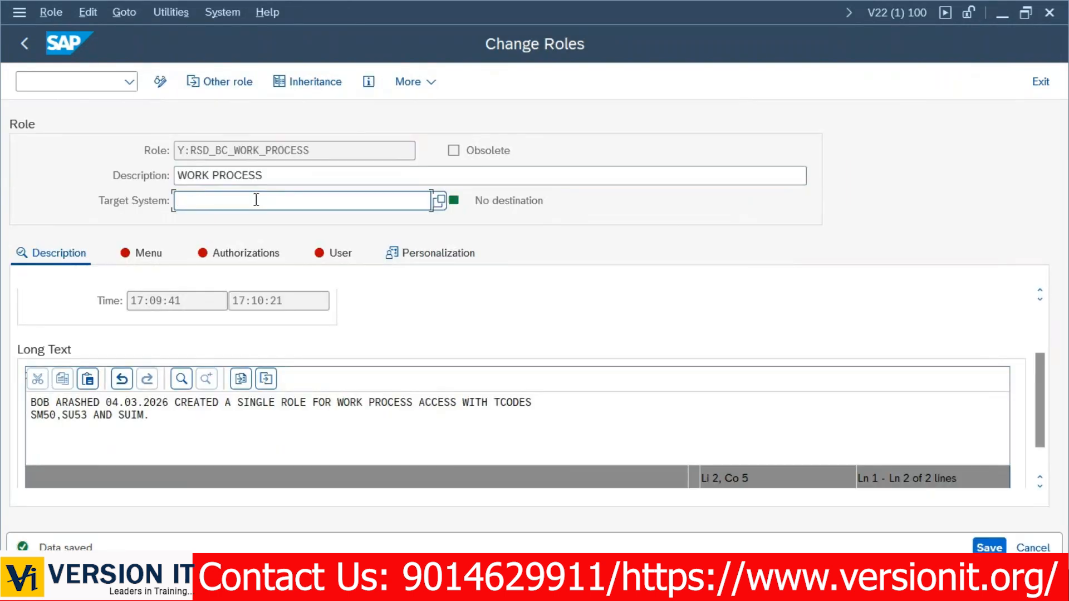
click(132, 258)
click(190, 301)
text(SM50)
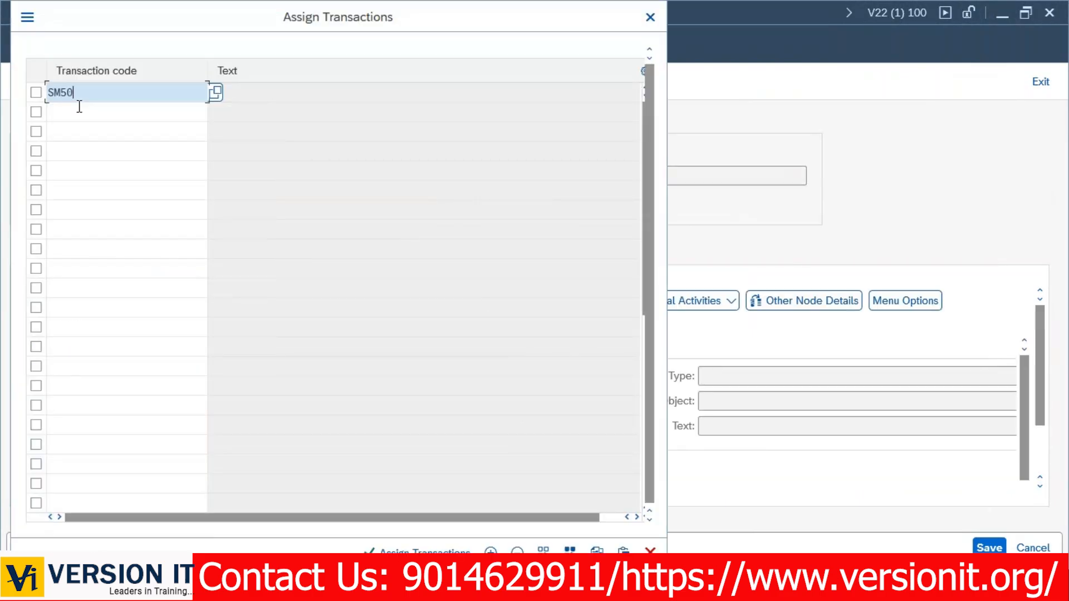
click(80, 106)
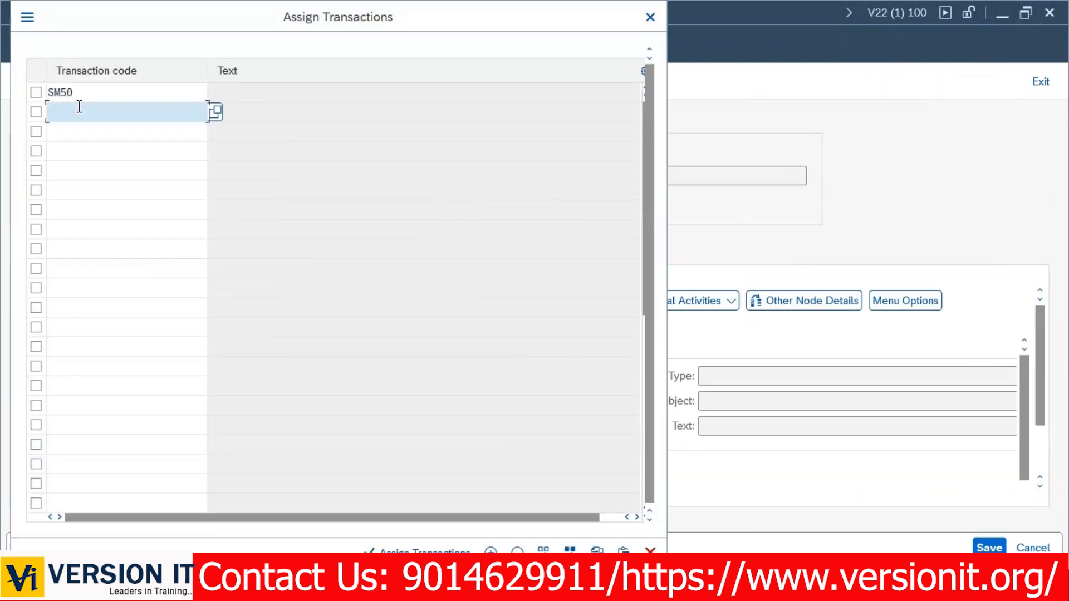
text(suim)
key(Tab)
text(su5)
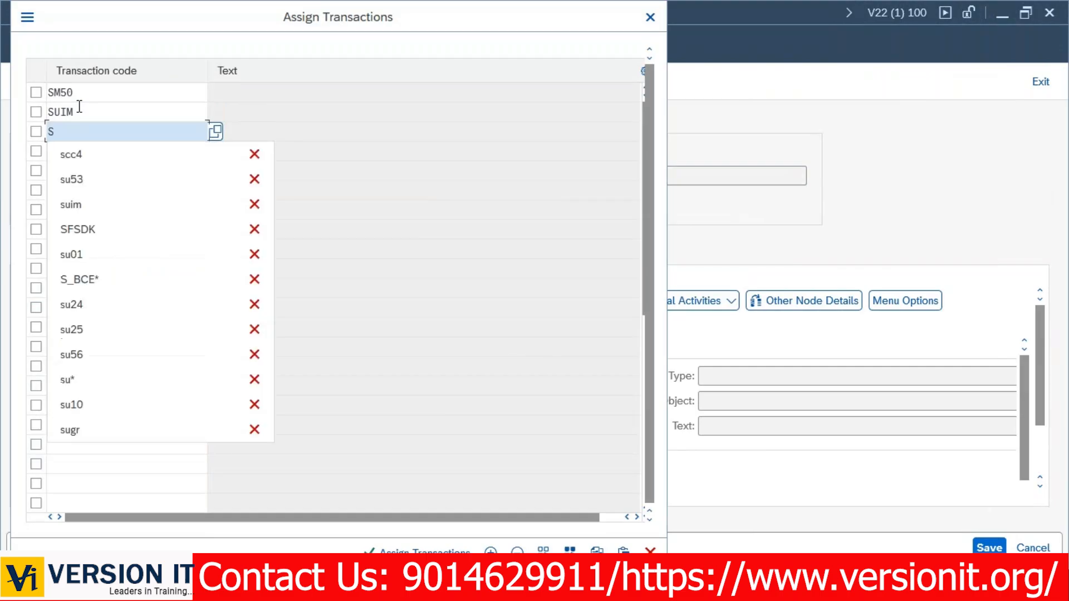
text(3)
key(Return)
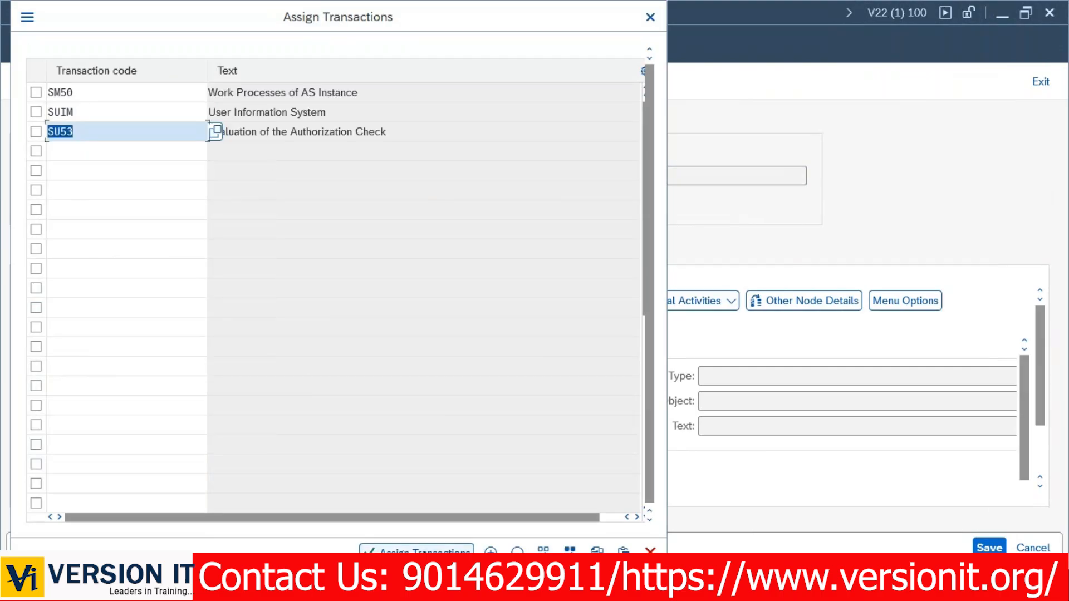
click(435, 551)
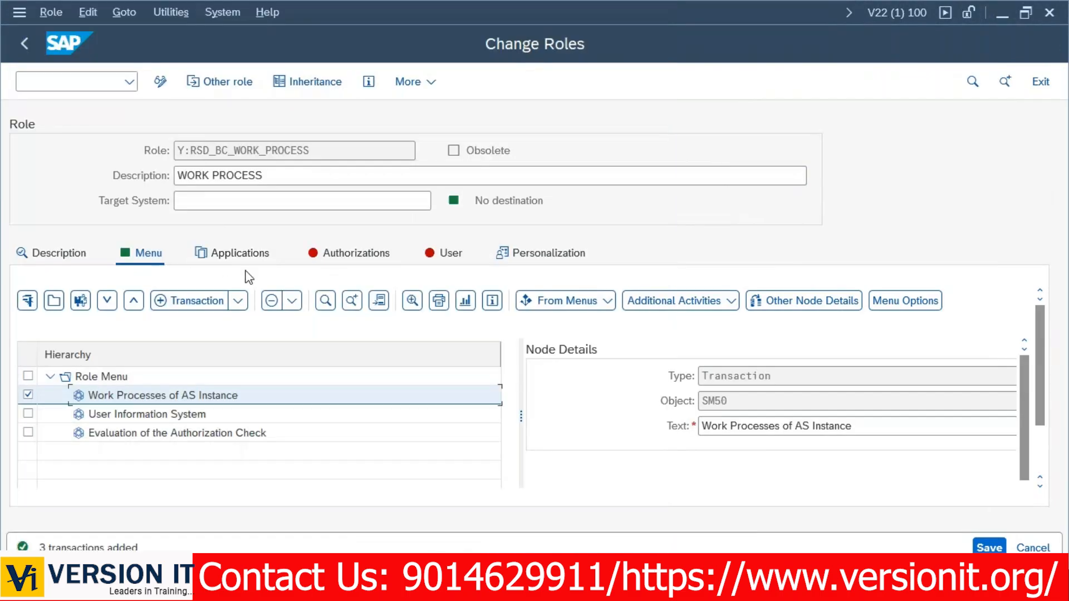
Generate profile name T-V2890003 for the role, save it, and edit authorization data.
click(344, 255)
click(256, 452)
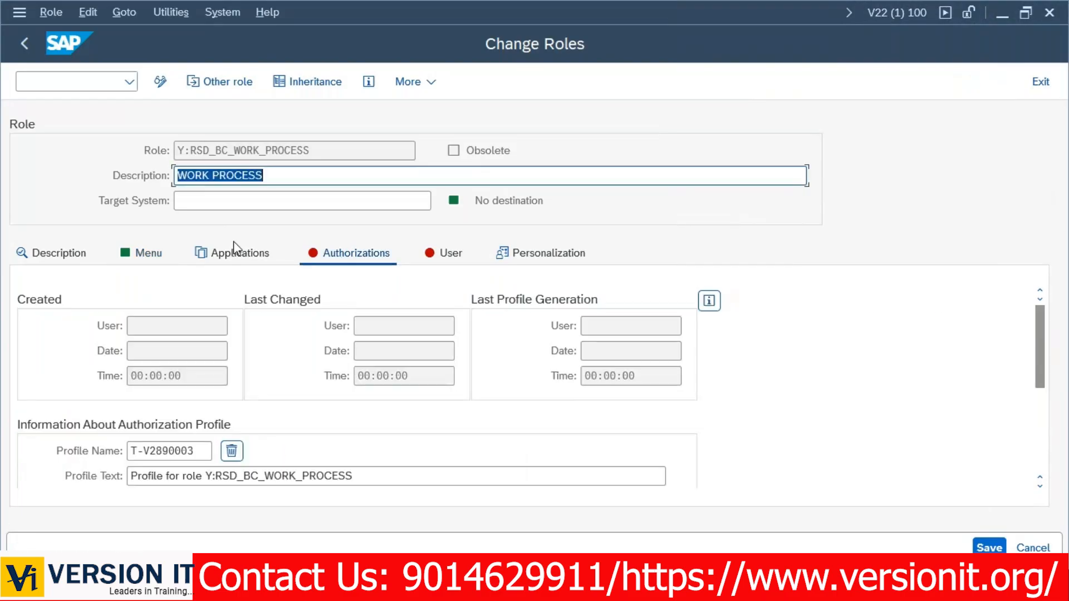
click(988, 547)
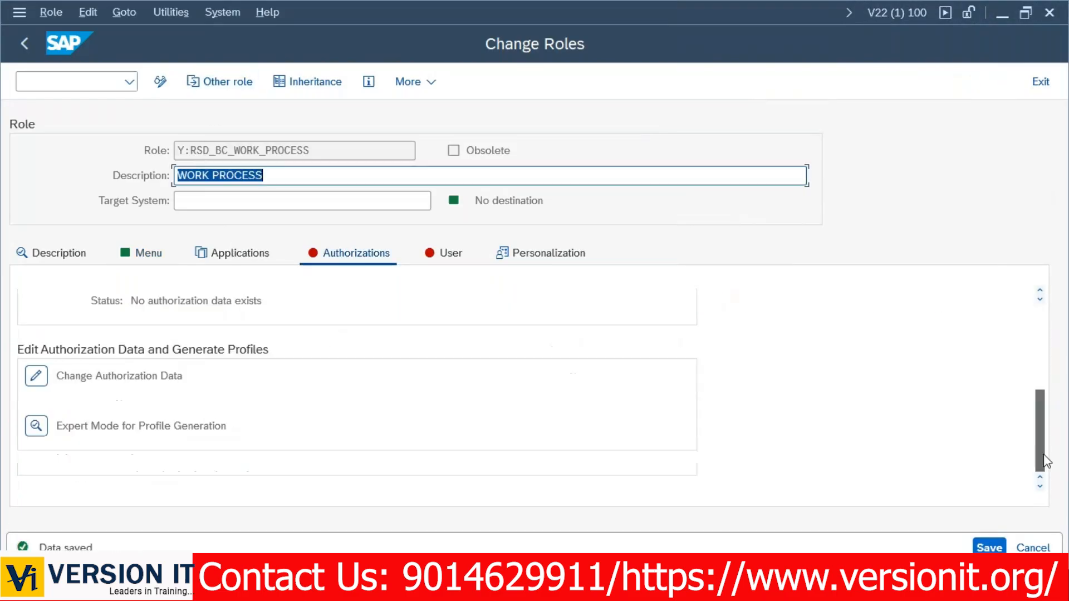
click(36, 376)
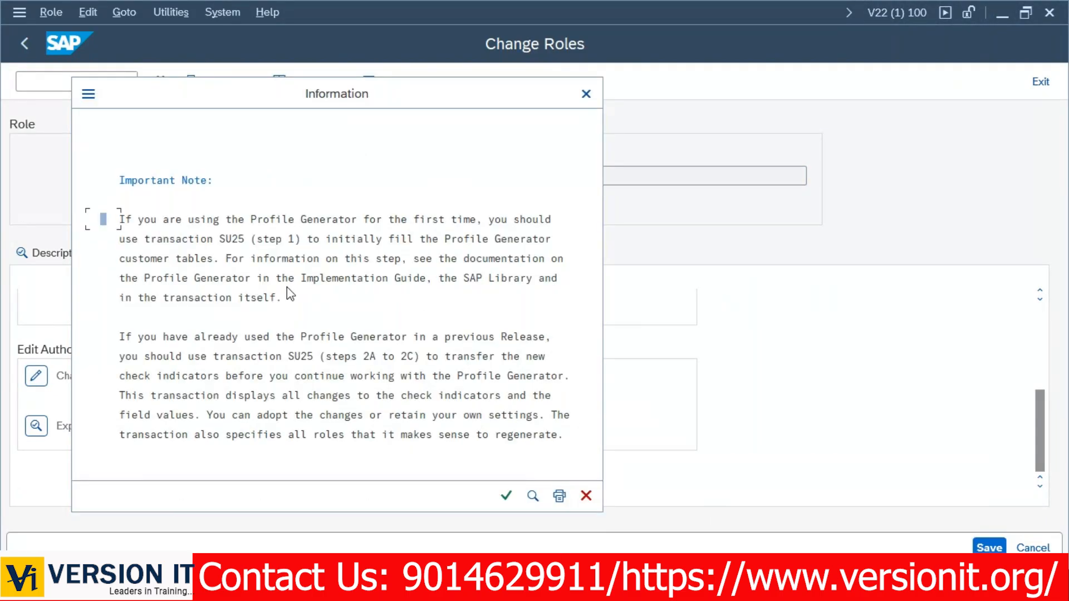
Read the Profile Generator note's SU25 advice and open a new SAP session window.
drag(91, 184, 592, 436)
click(318, 316)
click(215, 239)
click(88, 93)
click(166, 176)
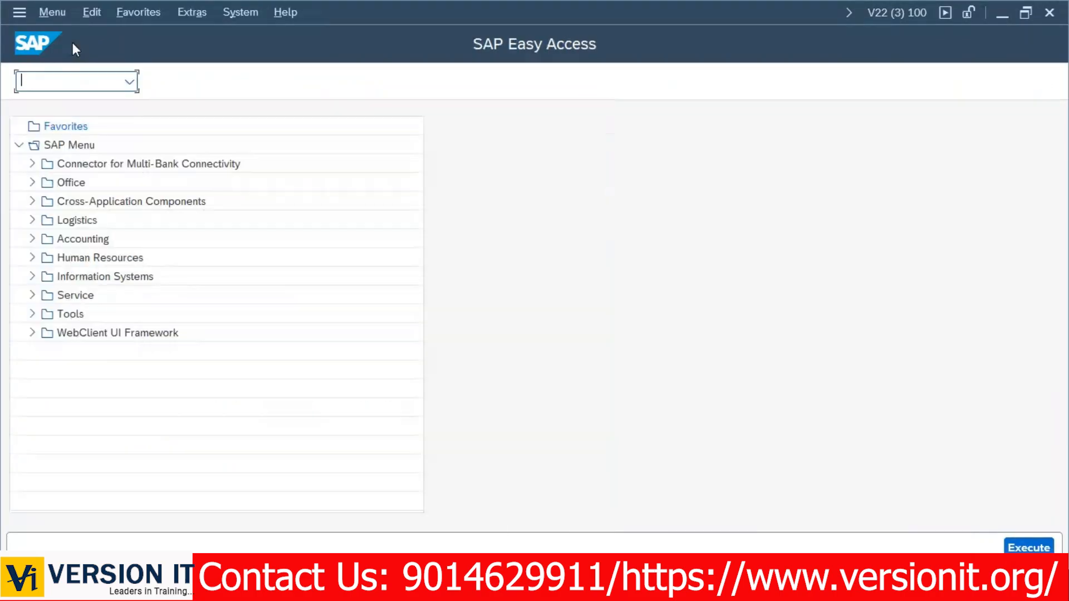
Run SU25 and execute Profile Generator Step 1, the SU22 data transfer.
text(SU25)
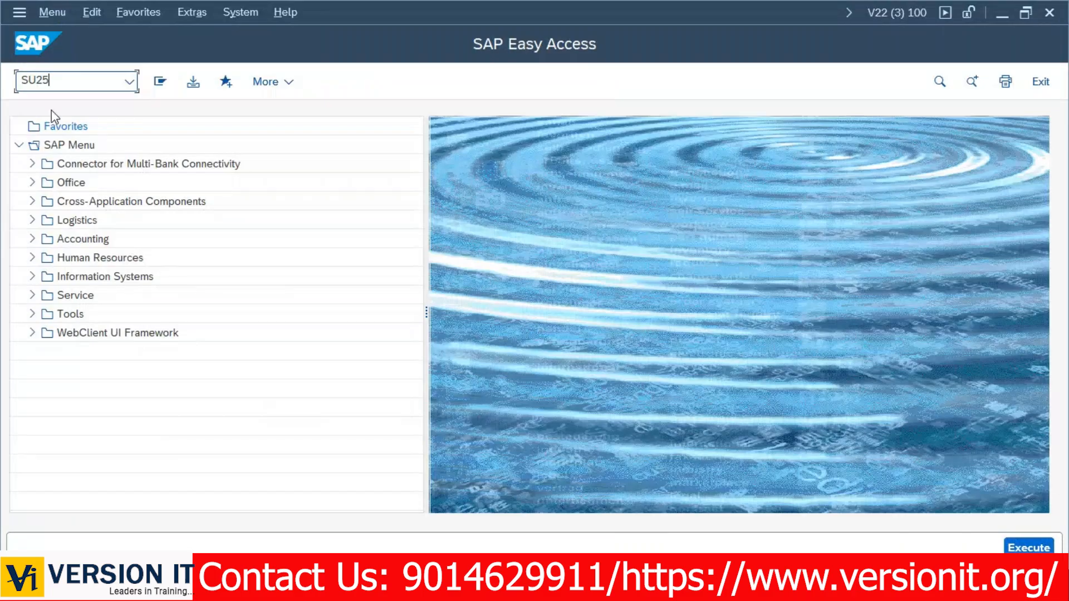
key(Return)
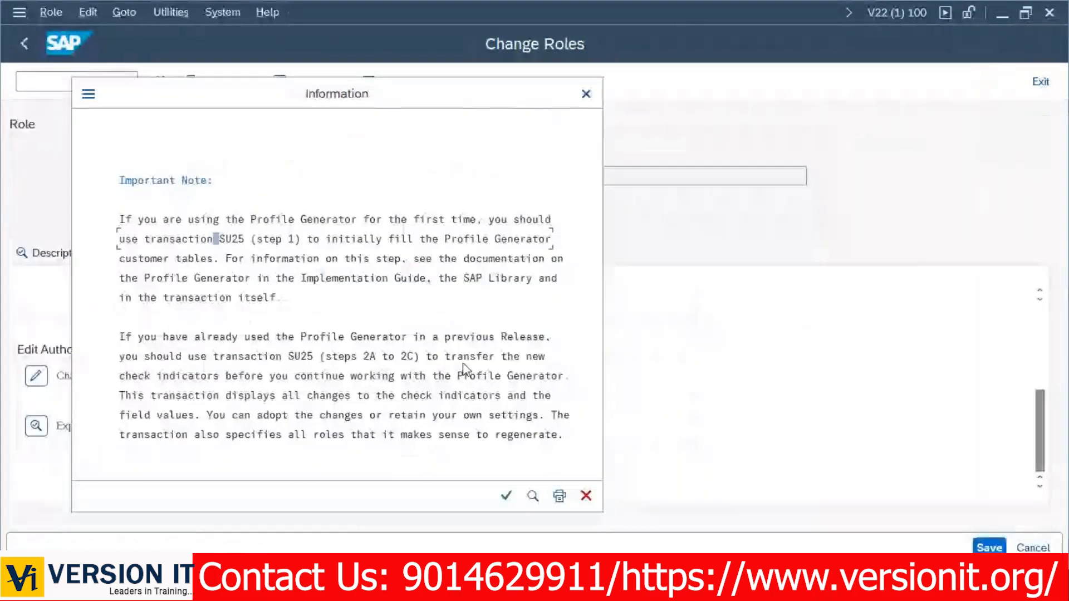
key(Return)
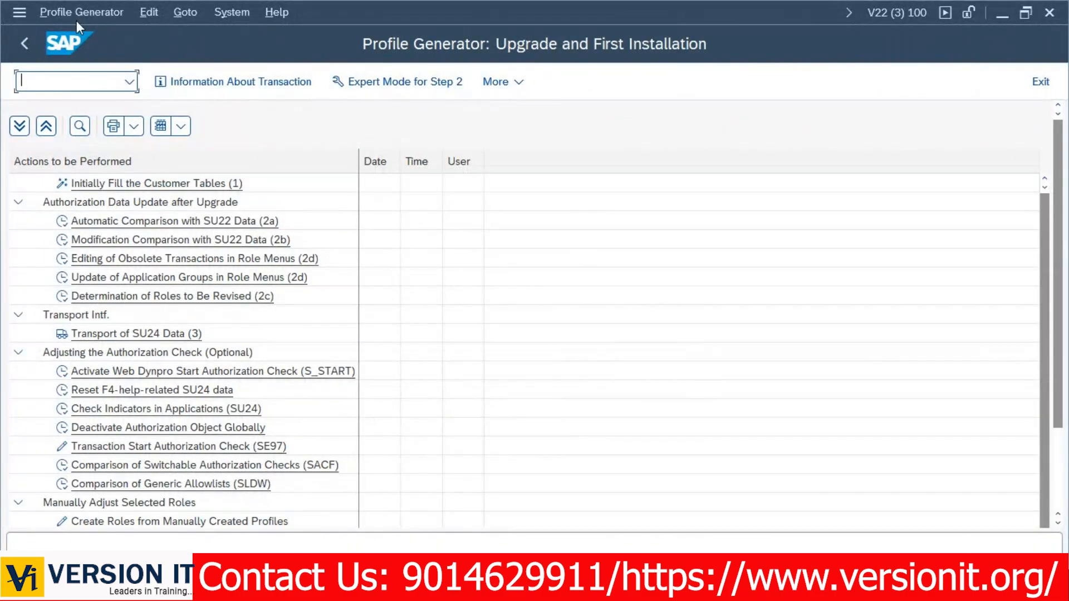
click(76, 14)
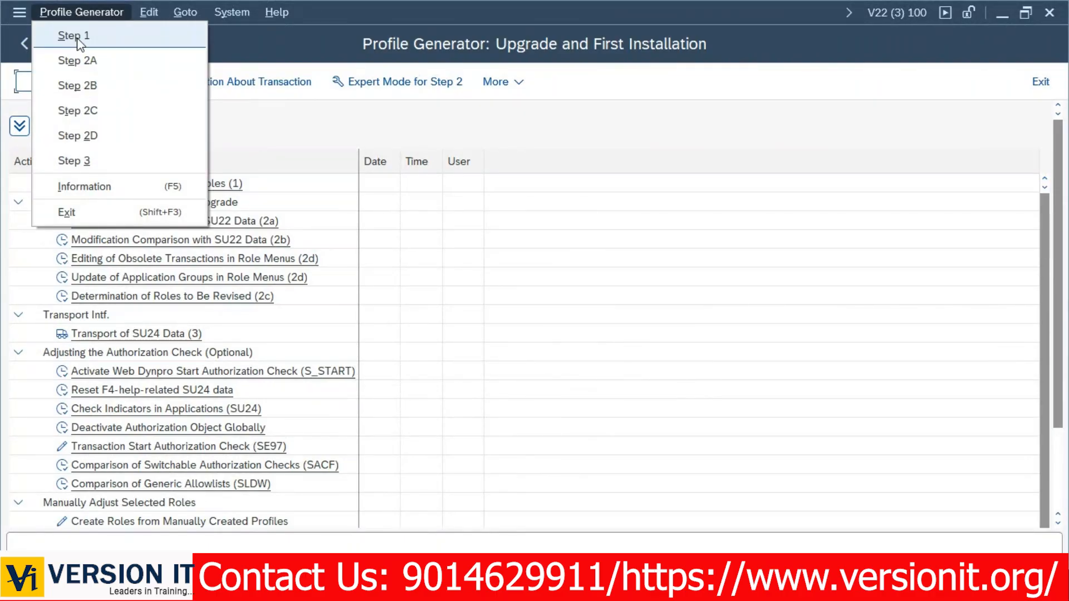
click(77, 39)
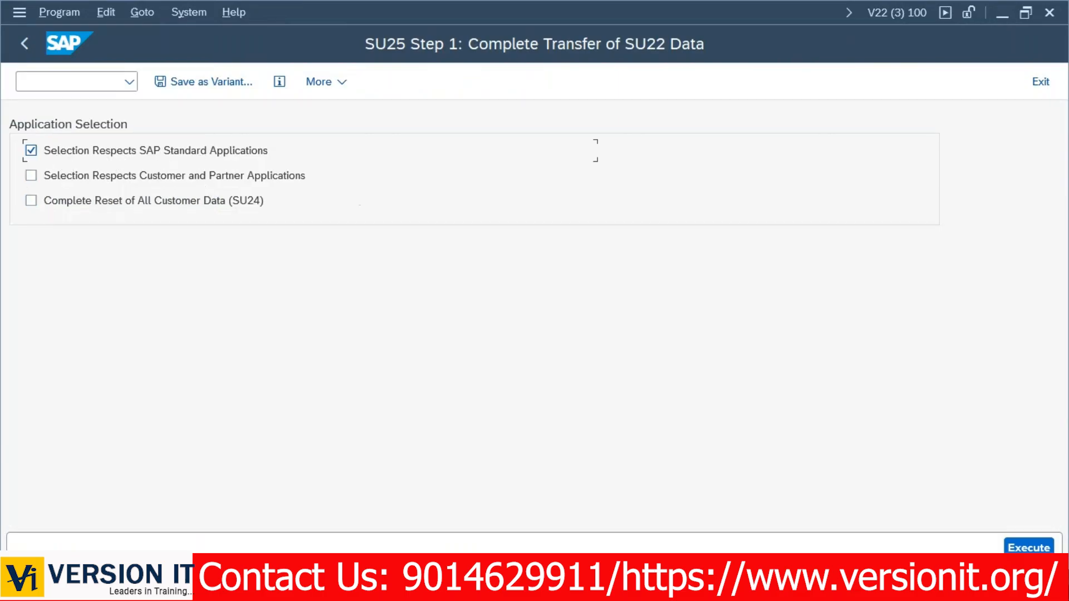
click(1029, 548)
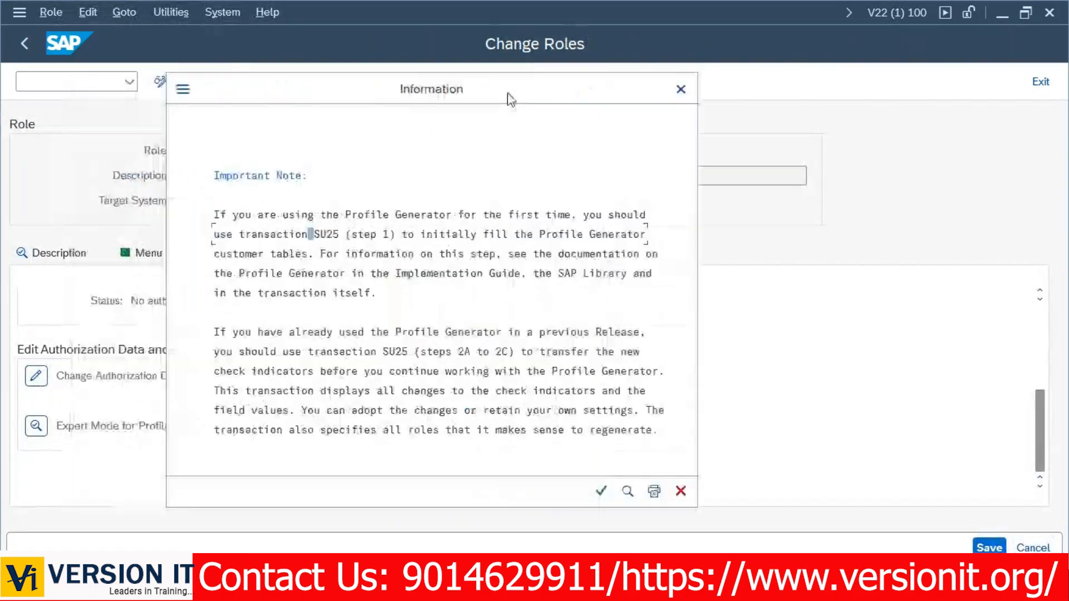
Dismiss the Profile Generator note so Y:RSD_BC_WORK_PROCESS authorization data loads with object class AAAB.
key(alt+Tab)
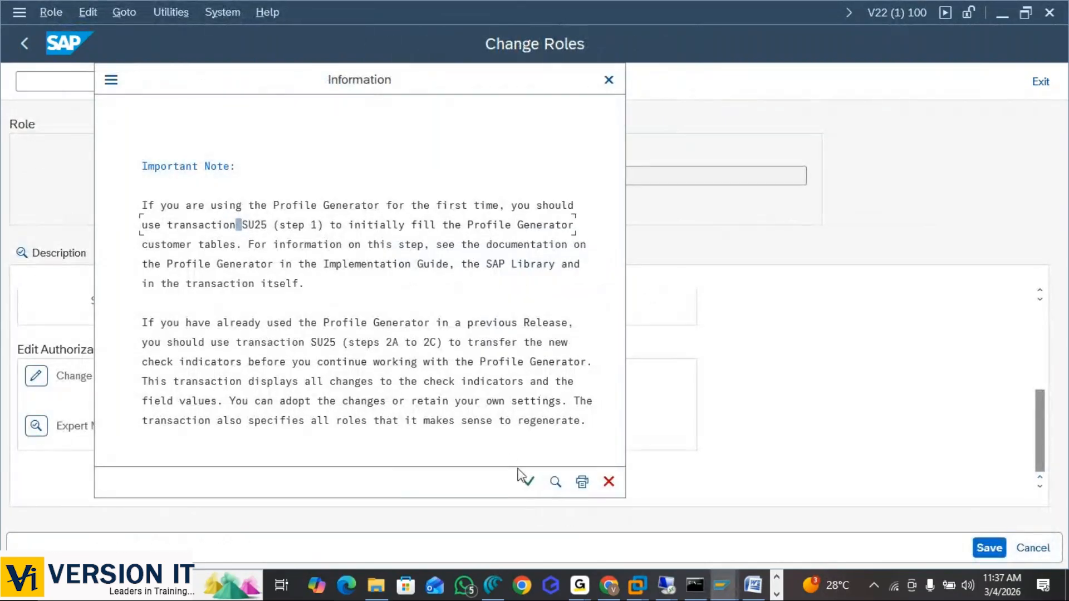
click(530, 484)
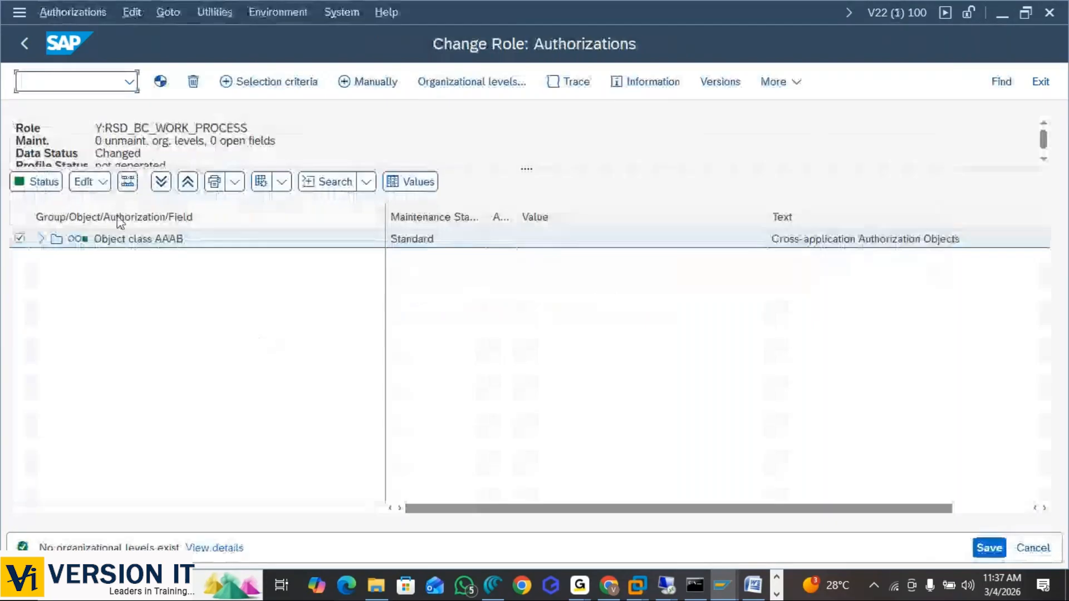
Generate the authorization profile for Y:RSD_BC_WORK_PROCESS and return to Change Roles.
click(42, 186)
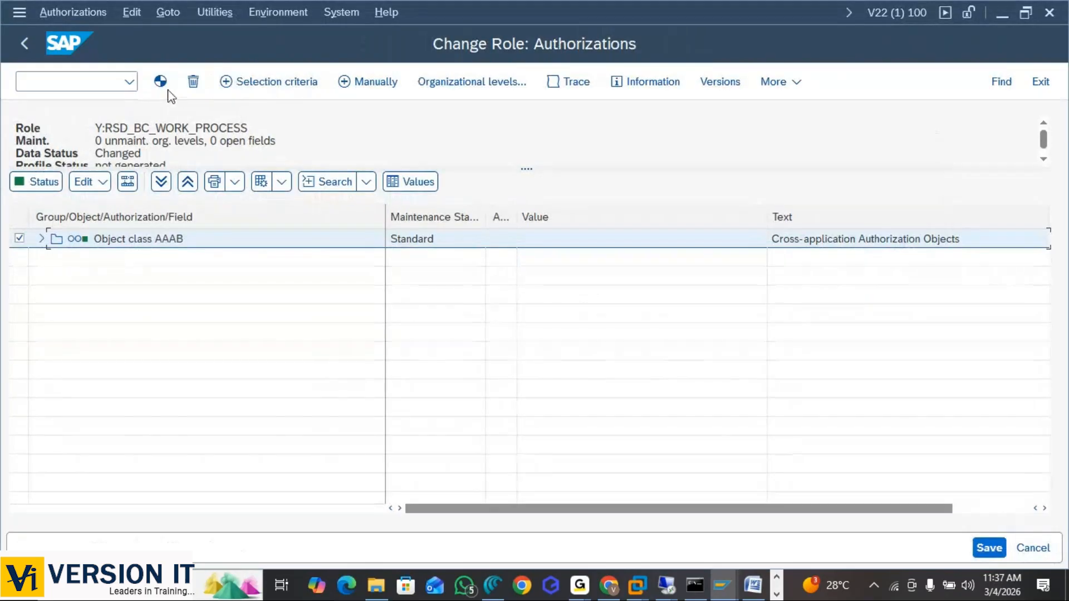
click(161, 82)
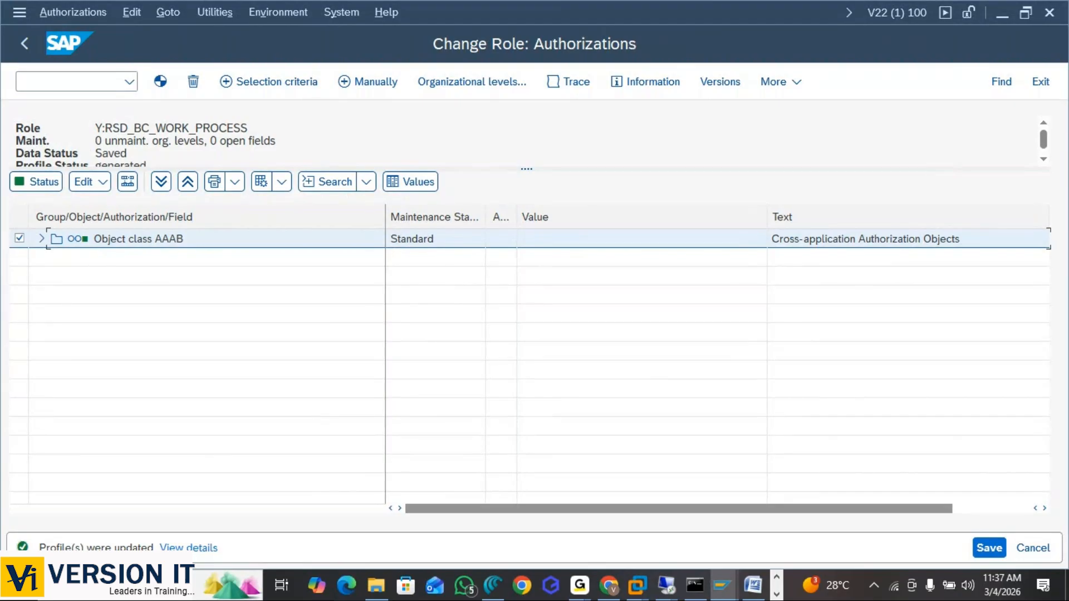
click(24, 44)
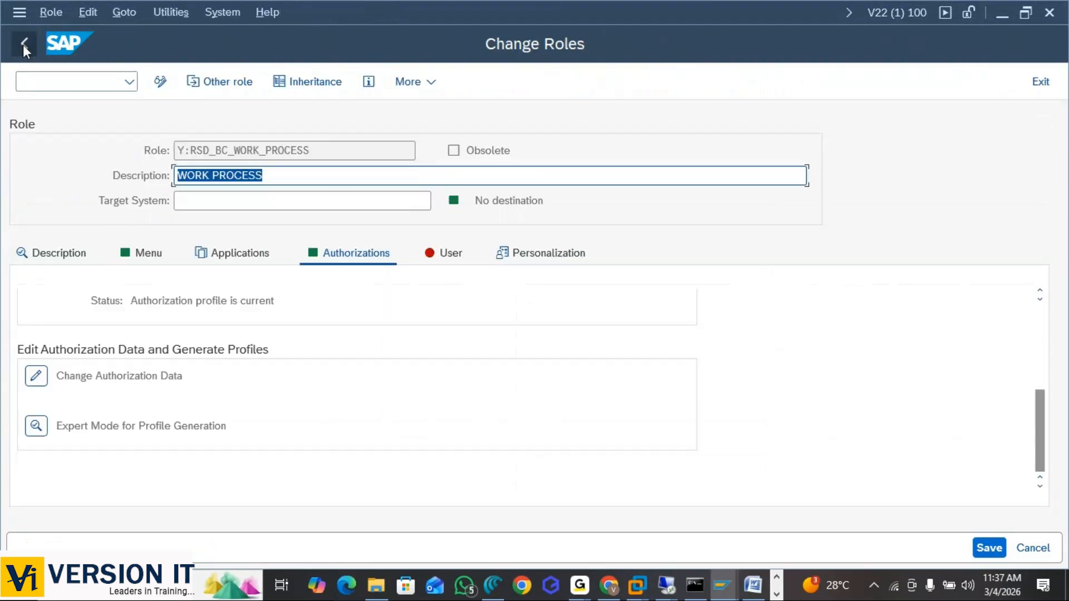
View the role's user assignments, then select the three green task paragraphs in the Word document.
click(451, 255)
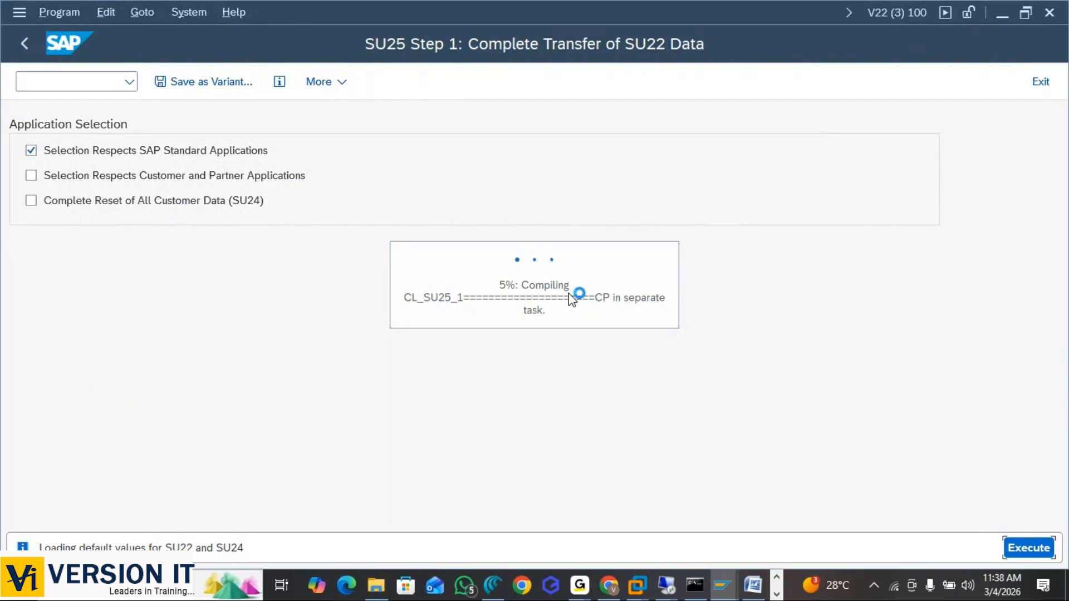
key(alt+Tab)
key(alt+Tab)
key(alt+Tab)
key(alt+Tab)
key(alt+Tab)
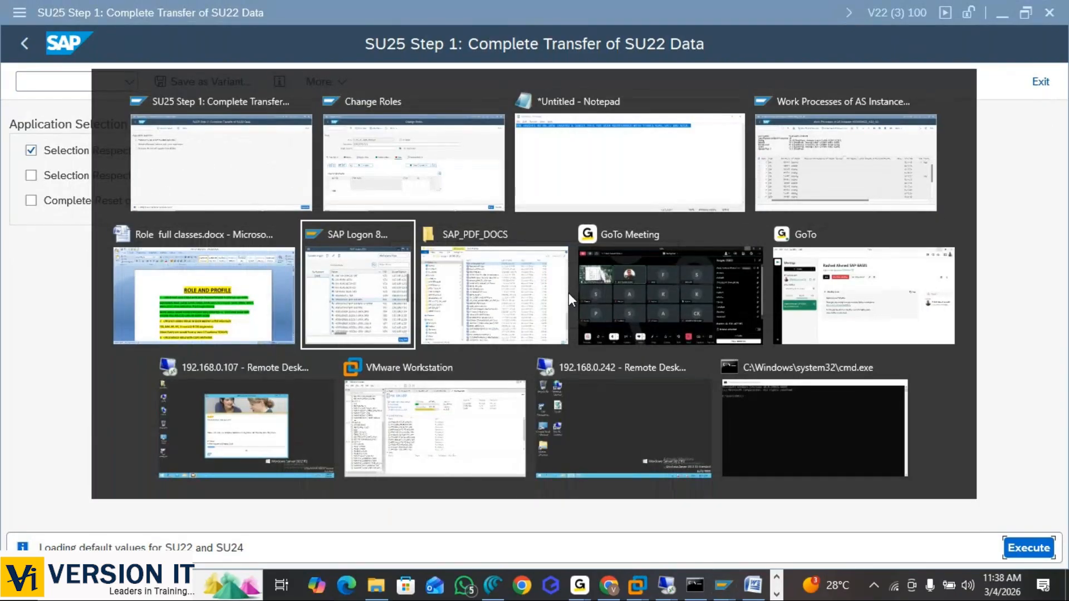
click(159, 324)
click(589, 405)
drag(589, 405, 241, 304)
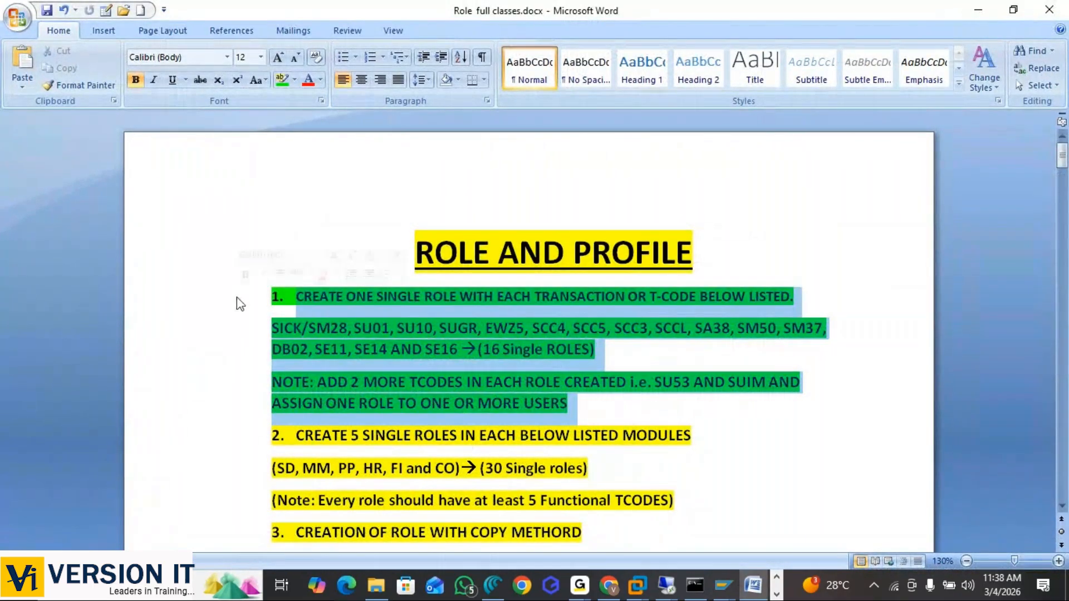
Return to the SU25 Step 1 session, still compiling CL_SU25_1 at 5%.
key(alt+Tab)
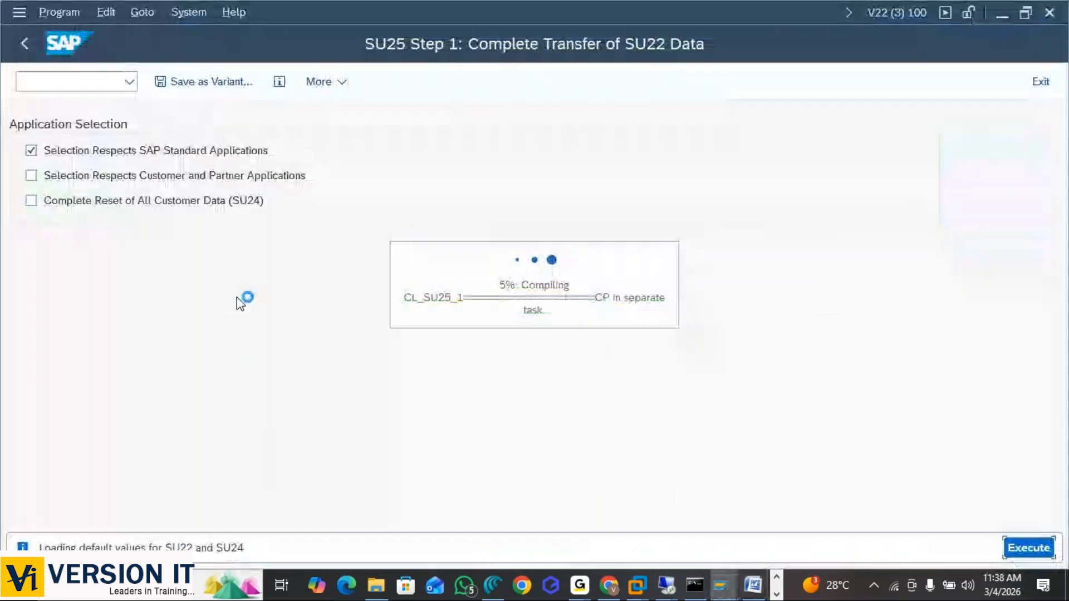
key(alt+Tab)
key(alt+Tab)
key(alt+Tab)
key(alt+Tab)
key(alt+Tab)
key(alt+Tab)
key(alt+Tab)
key(Escape)
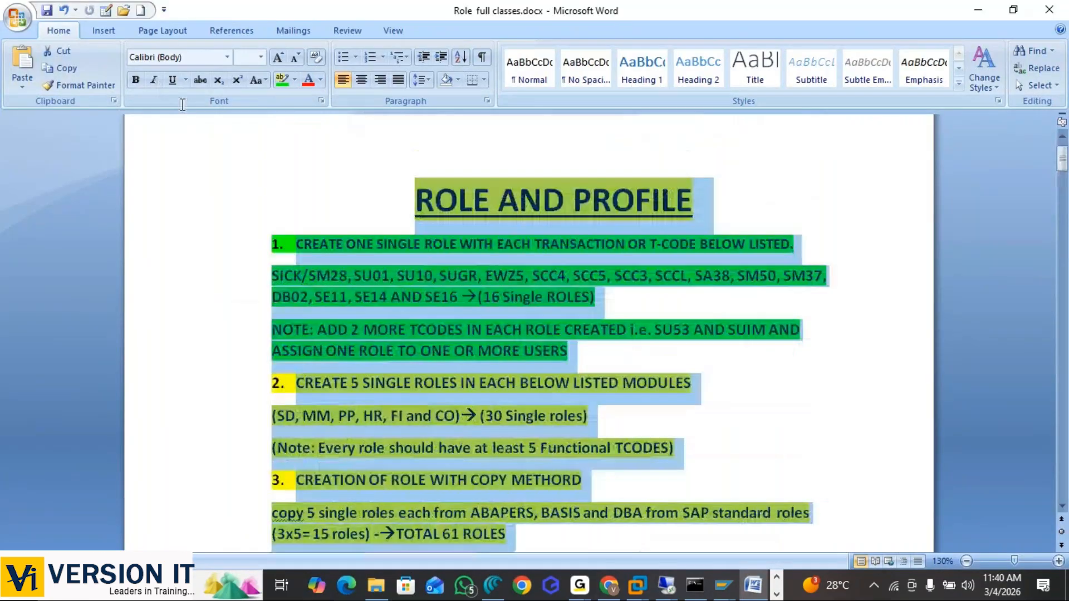
In Word, select 'TOTAL ROLES ARE 195 TO 200', then '16 Single ROLES)' near the top.
scroll(179, 184, up, 1)
scroll(270, 298, down, 15)
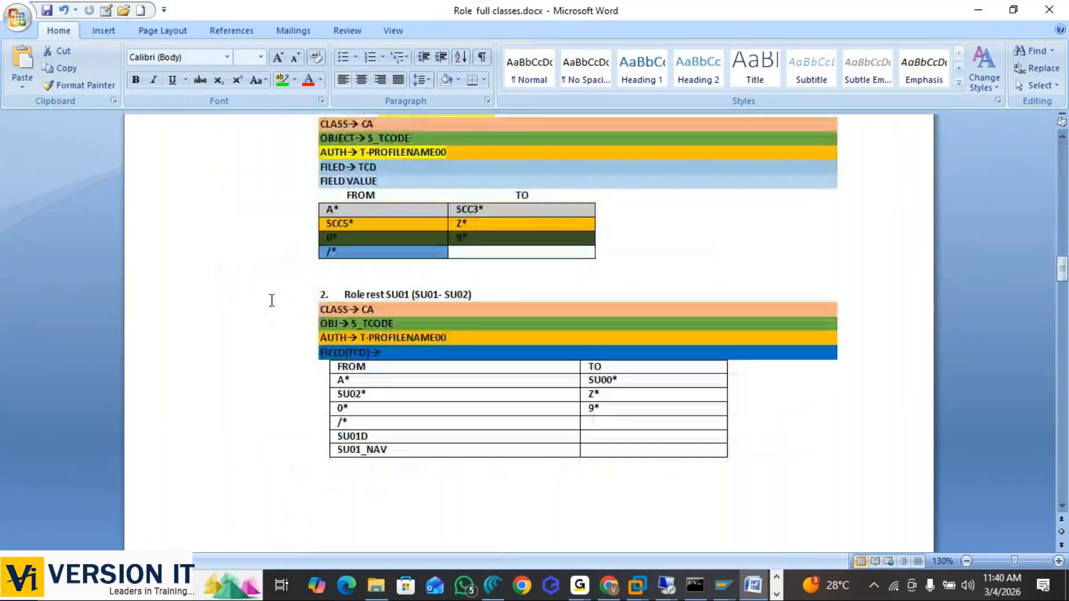
scroll(271, 300, up, 7)
drag(625, 406, 368, 399)
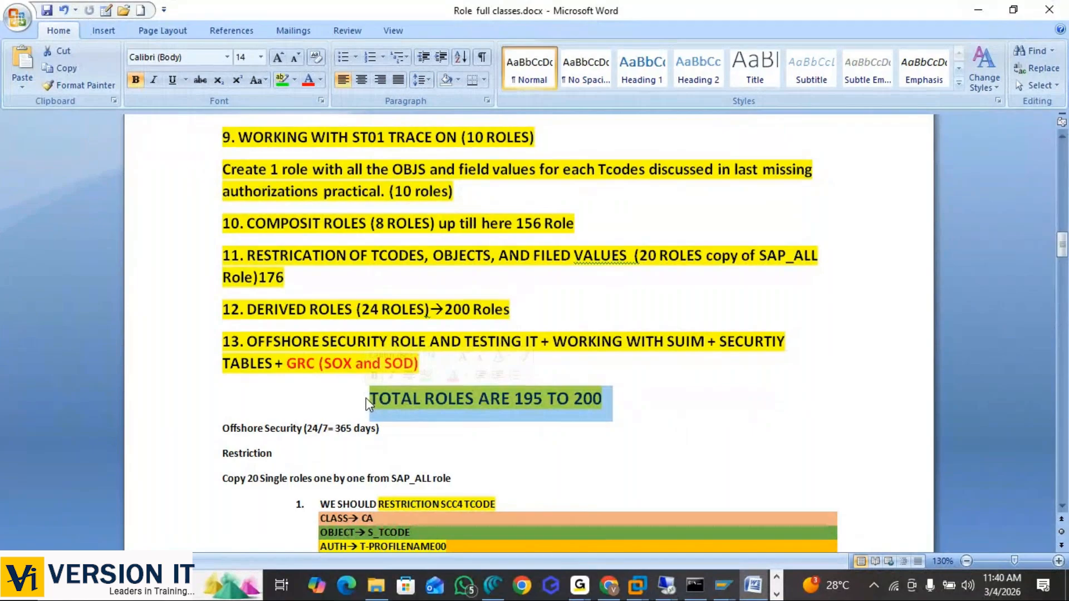
scroll(557, 406, up, 14)
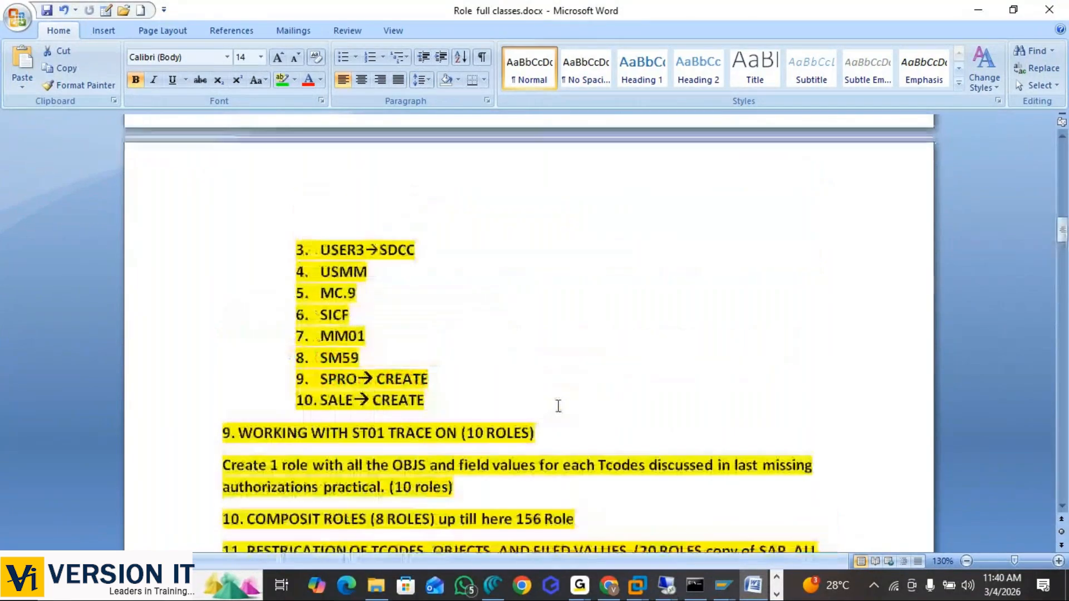
scroll(558, 406, up, 6)
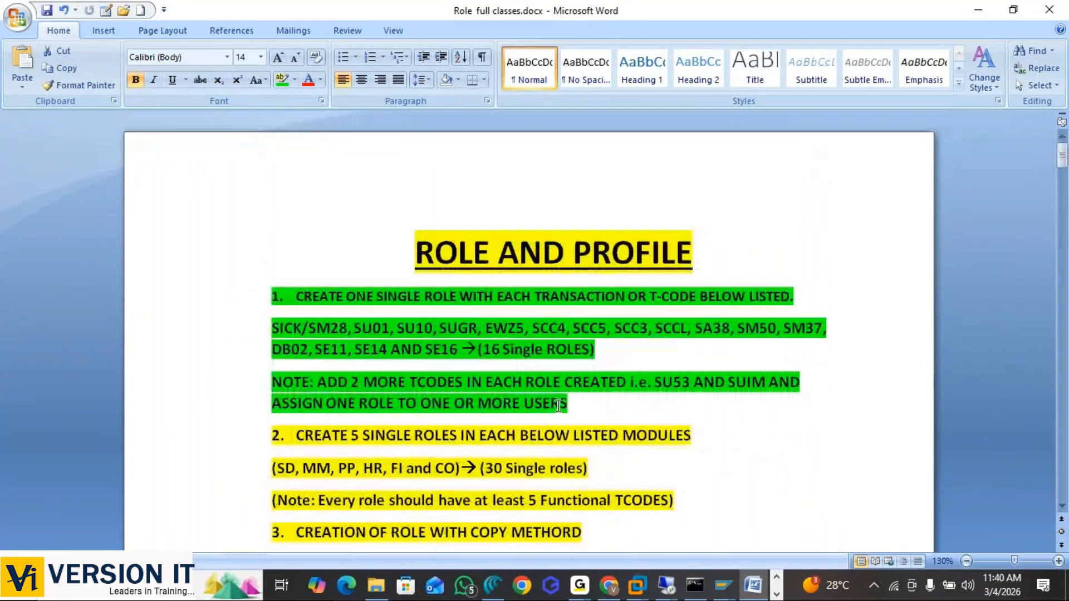
drag(598, 349, 484, 352)
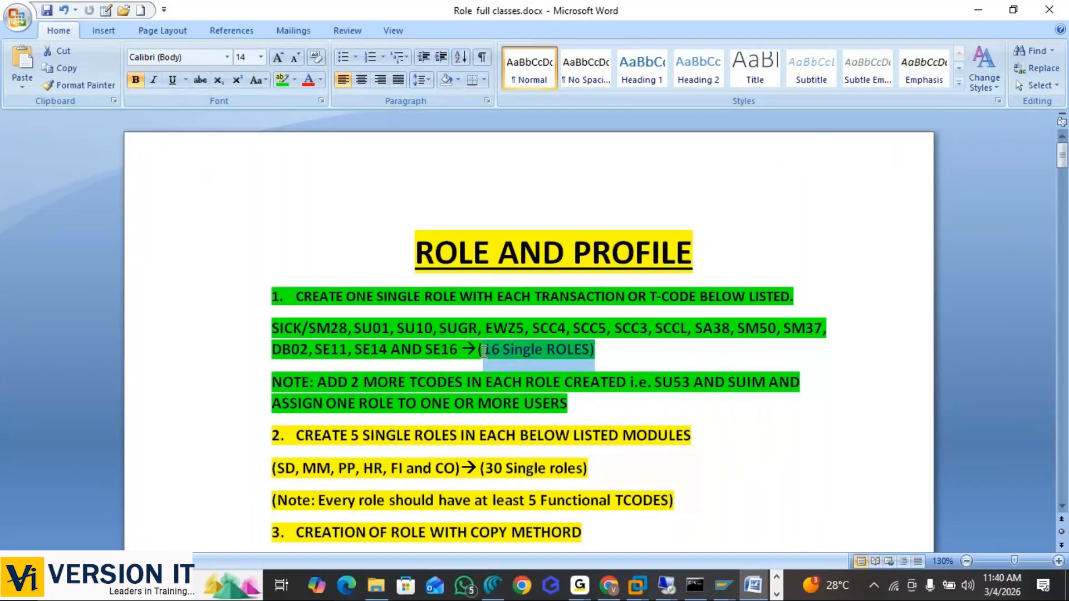